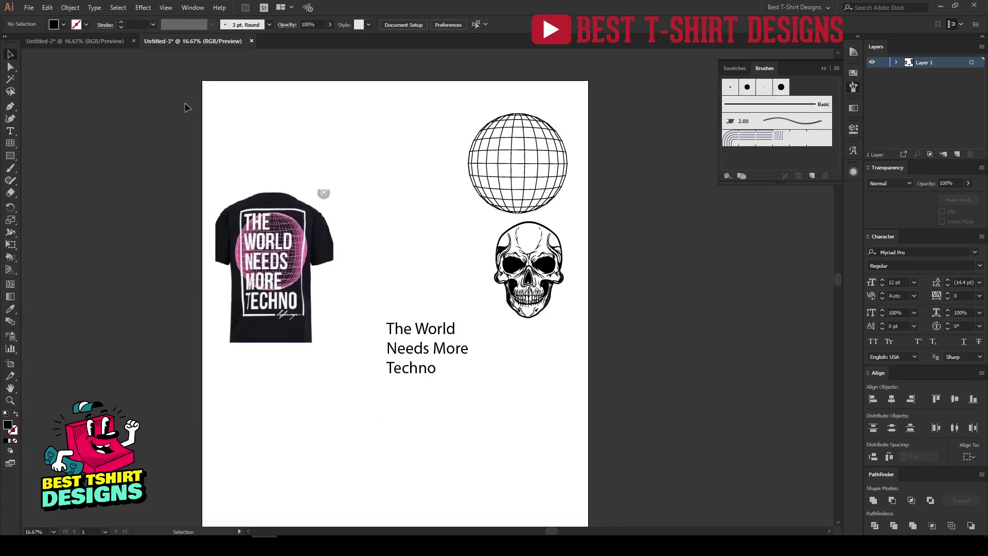
Move the black reference T-shirt photo off the artboard, placing it to the left of the page
drag(191, 66, 659, 445)
click(609, 314)
scroll(224, 249, up, 2)
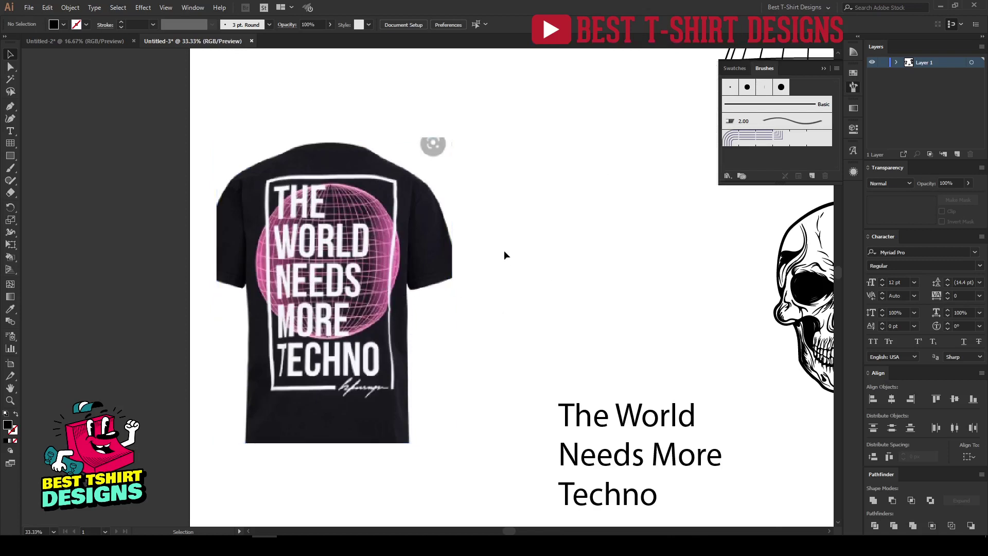
scroll(239, 233, down, 2)
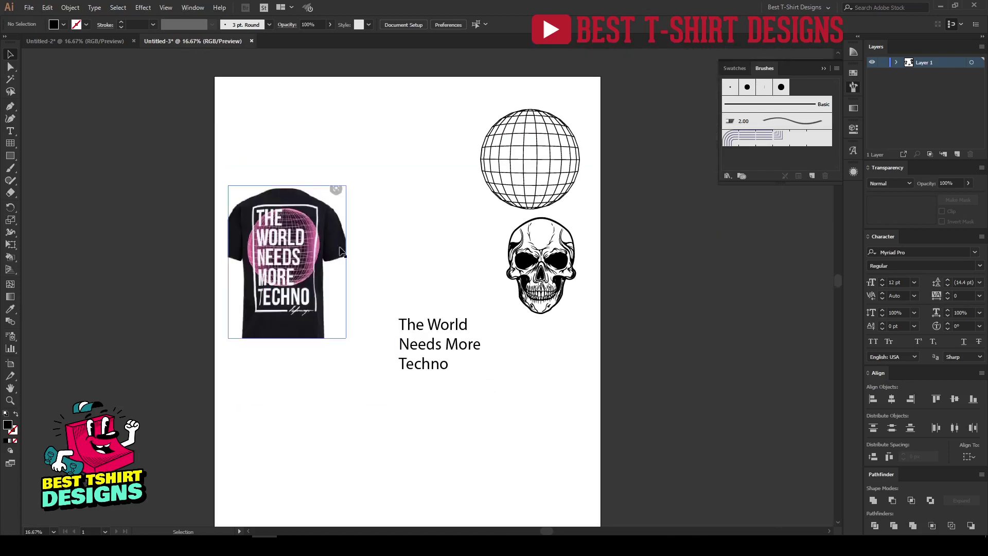
drag(325, 248, 175, 234)
Enlarge the slogan text and split off Techno as a separate text object of 496.19 pt above The World Needs More
drag(388, 256, 340, 261)
drag(395, 362, 304, 323)
drag(584, 360, 584, 324)
drag(389, 380, 279, 192)
drag(324, 260, 281, 344)
click(414, 388)
drag(304, 412, 432, 289)
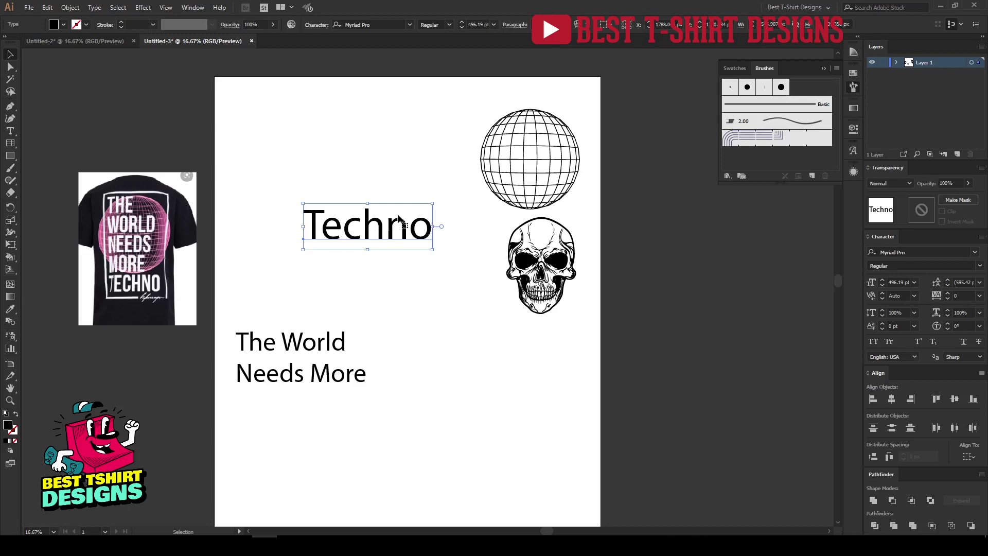
Try the Dangerbot Expanded font on the word Techno
click(379, 23)
text(star)
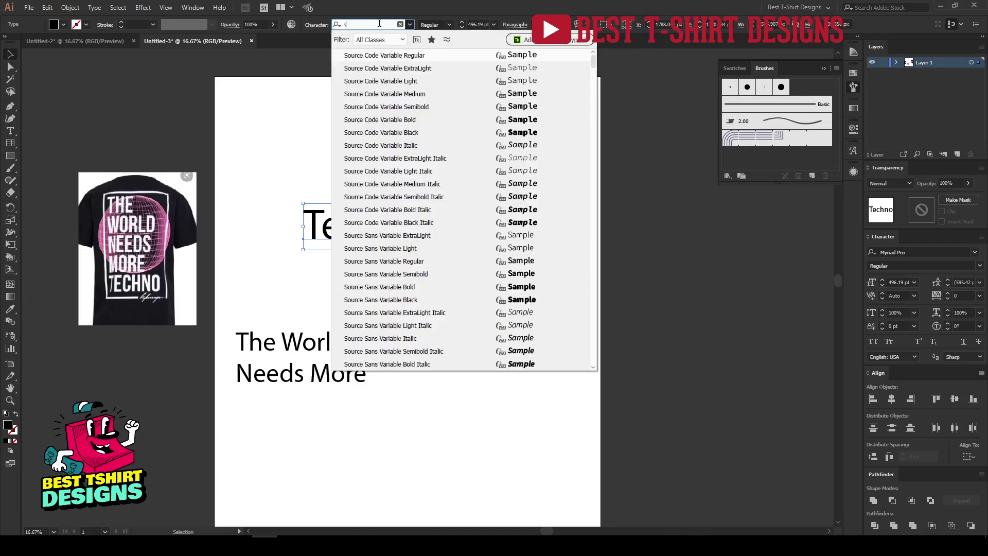
key(BackSpace)
key(BackSpace)
key(BackSpace)
key(BackSpace)
text(da)
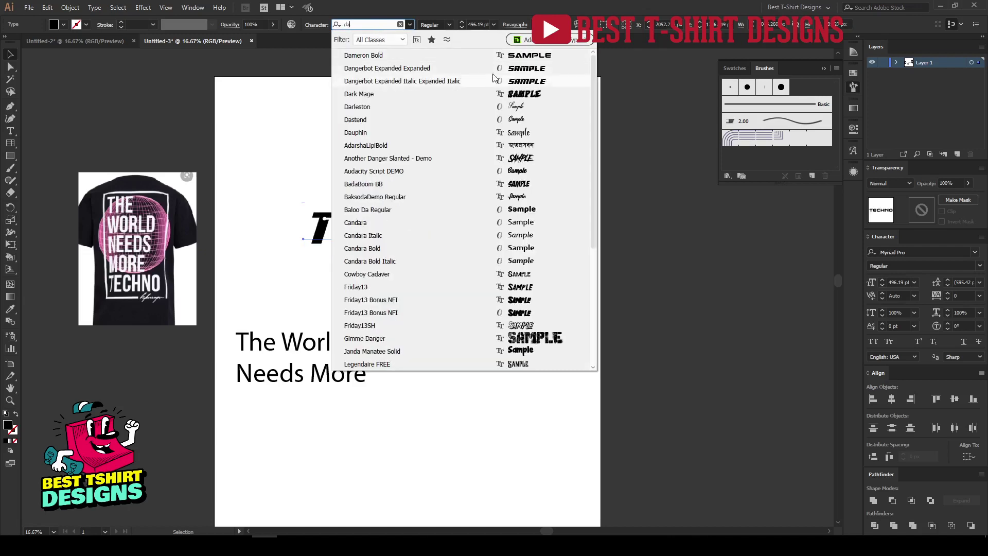
click(442, 68)
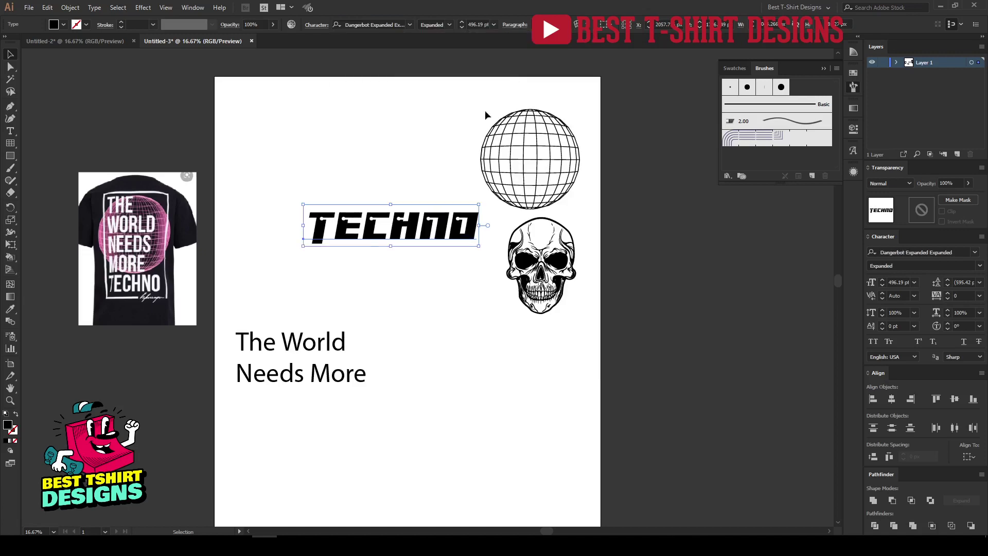
Set the word Techno in Dameron Bold and shift it slightly down and left on the artboard
click(370, 24)
text(da)
click(554, 56)
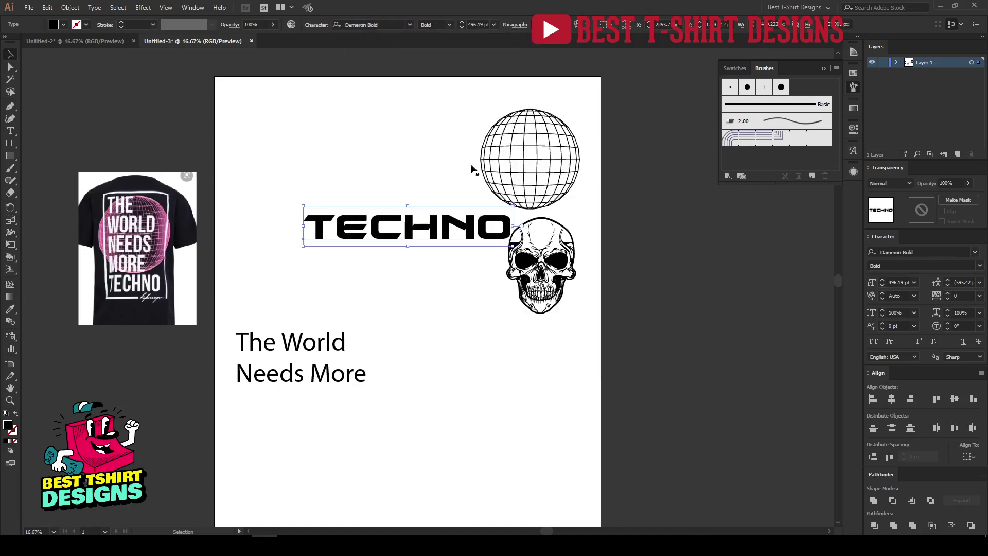
drag(417, 228, 375, 242)
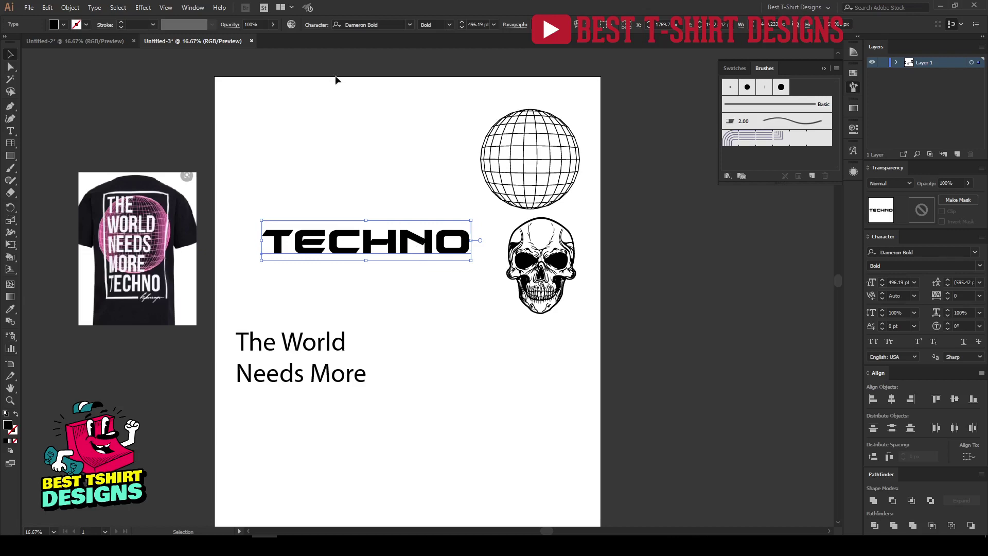
Add the font name Dameron Bold as a text label in Techno's style at the artboard's upper edge, scaled to about 235 pt
click(379, 25)
key(ctrl+c)
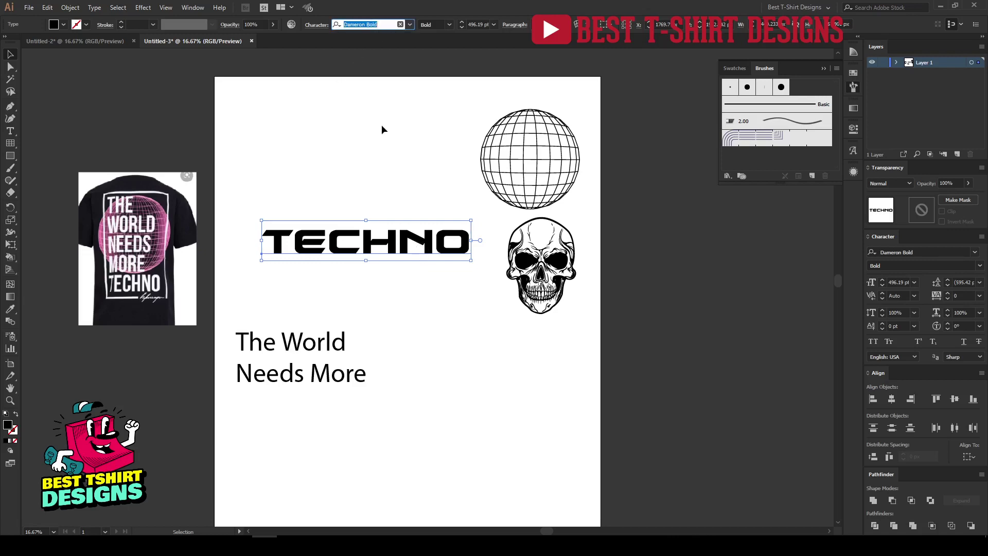
click(329, 182)
key(ctrl+v)
drag(429, 290, 503, 432)
drag(444, 352, 320, 93)
key(i)
click(380, 243)
key(v)
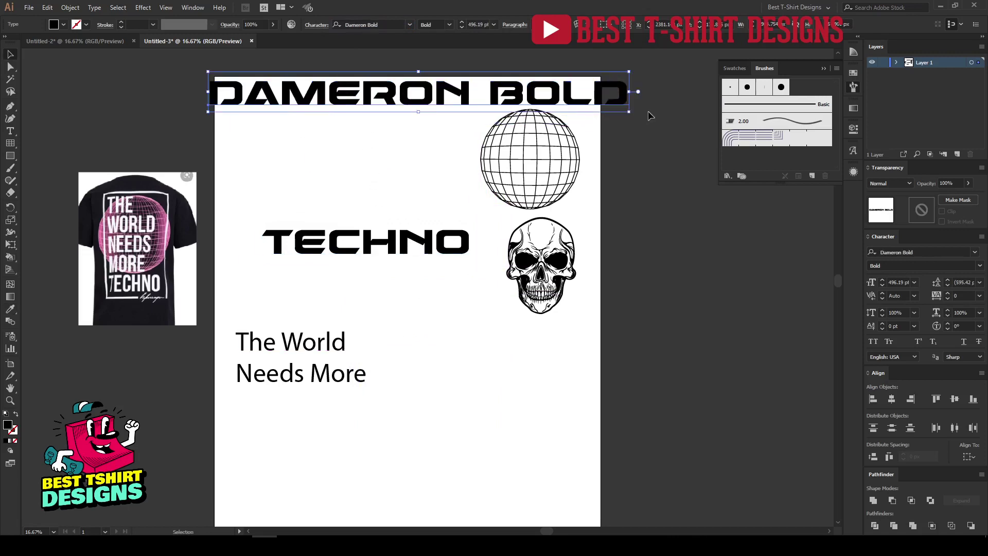
drag(632, 96, 406, 92)
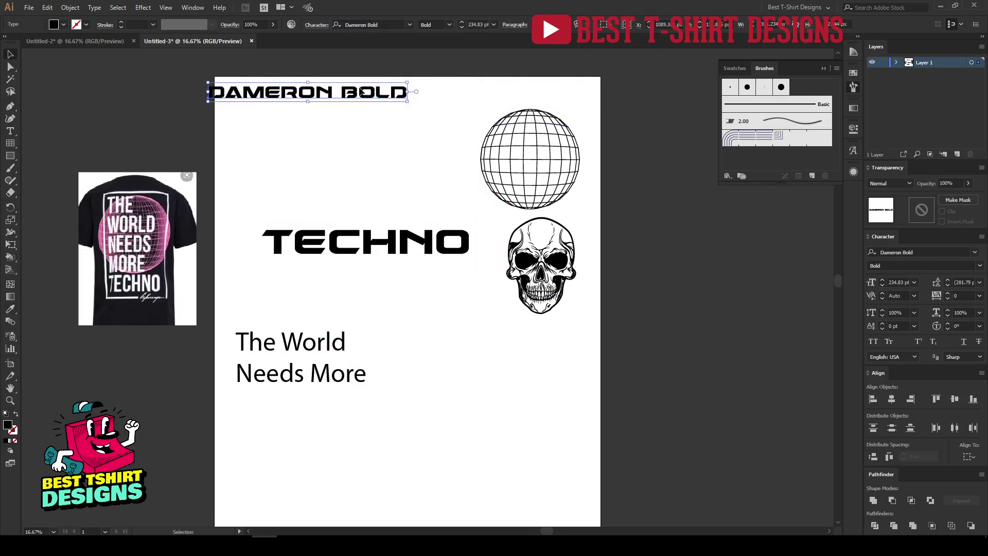
click(377, 146)
Move Techno up beneath the font label and place The World Needs More over the artboard's right edge
scroll(361, 240, up, 1)
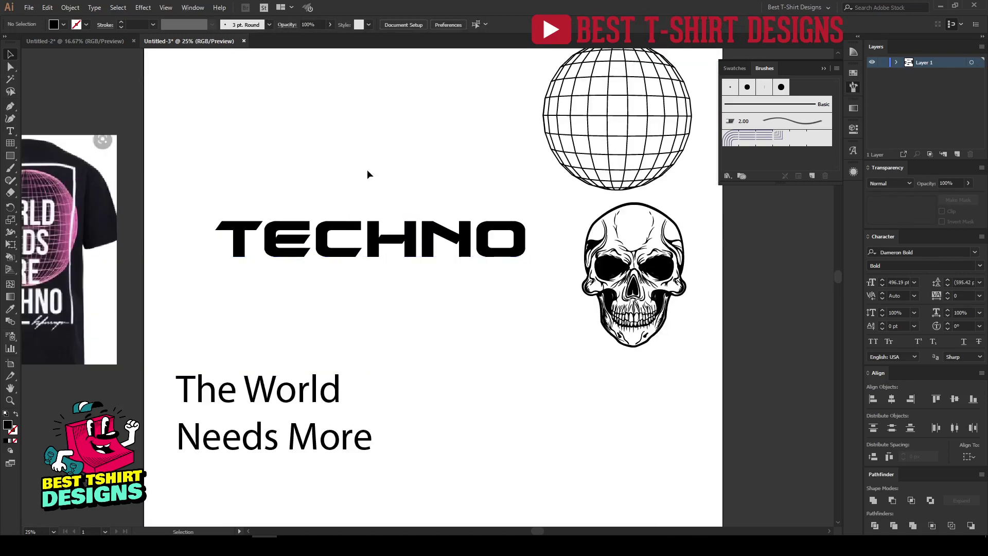
scroll(406, 290, down, 1)
drag(402, 264, 393, 190)
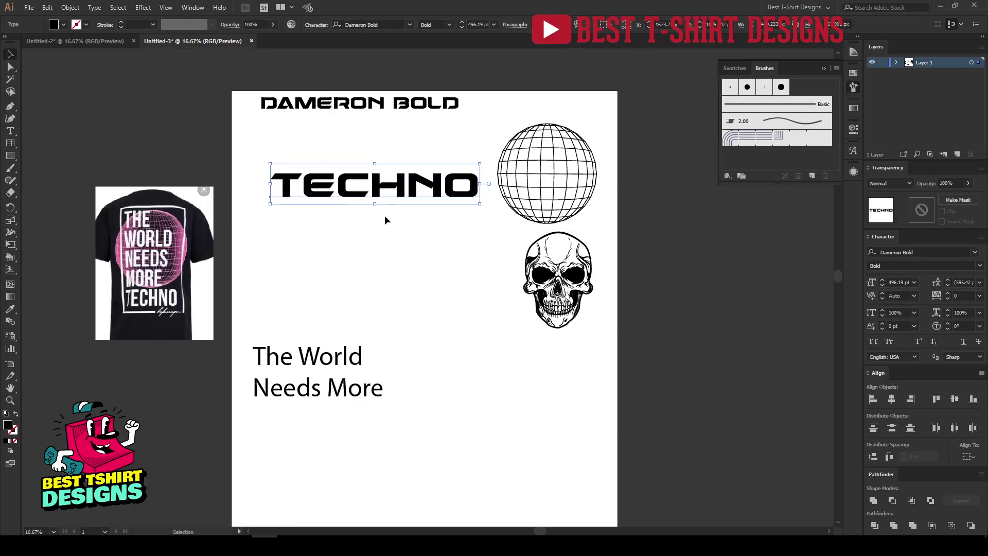
drag(340, 389, 696, 406)
Move Techno down, copy it directly beneath itself and repeat the copy to build a tight stack of nine rows
drag(393, 192, 413, 274)
click(418, 340)
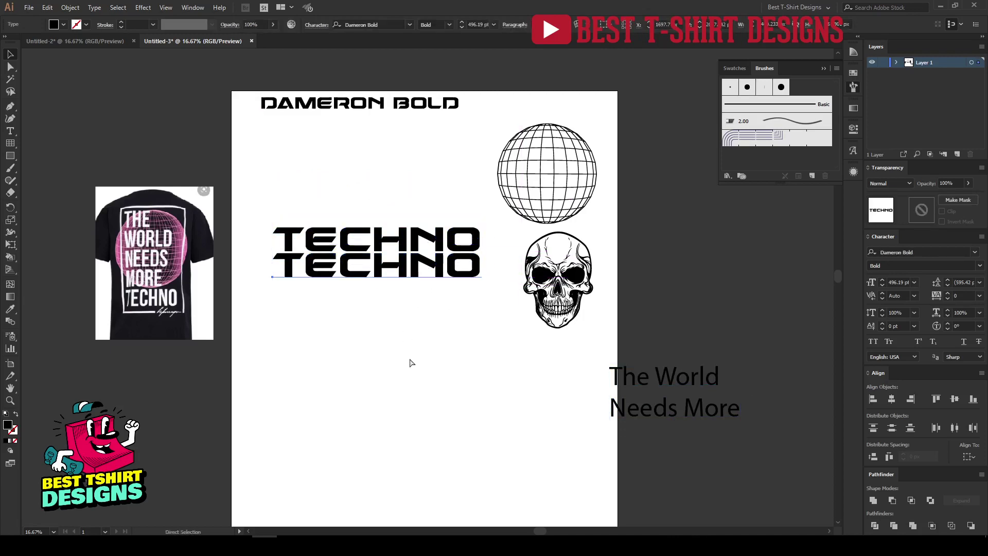
key(ctrl+d)
key(ctrl+d)
key(ctrl+d)
key(ctrl+d)
key(ctrl+d)
key(ctrl+d)
key(ctrl+d)
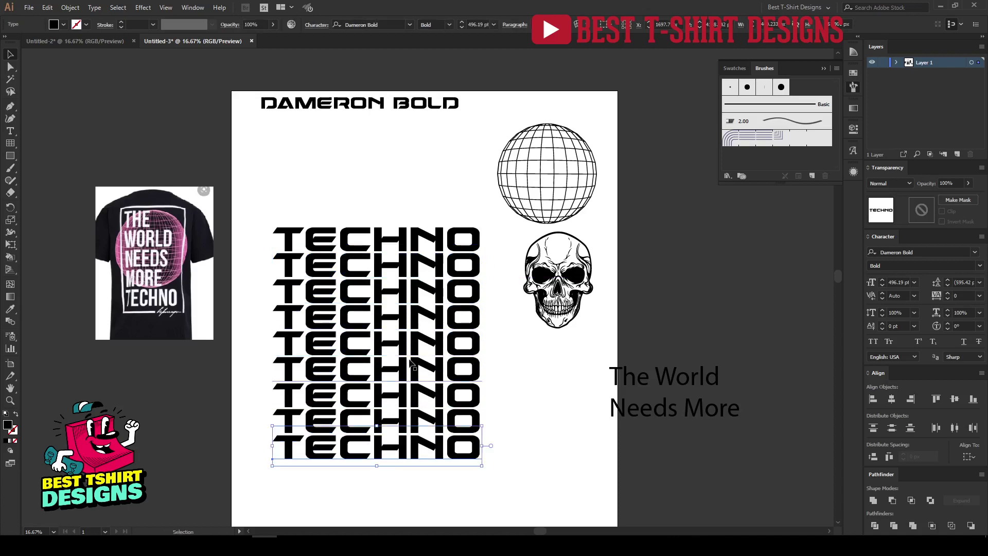
click(498, 382)
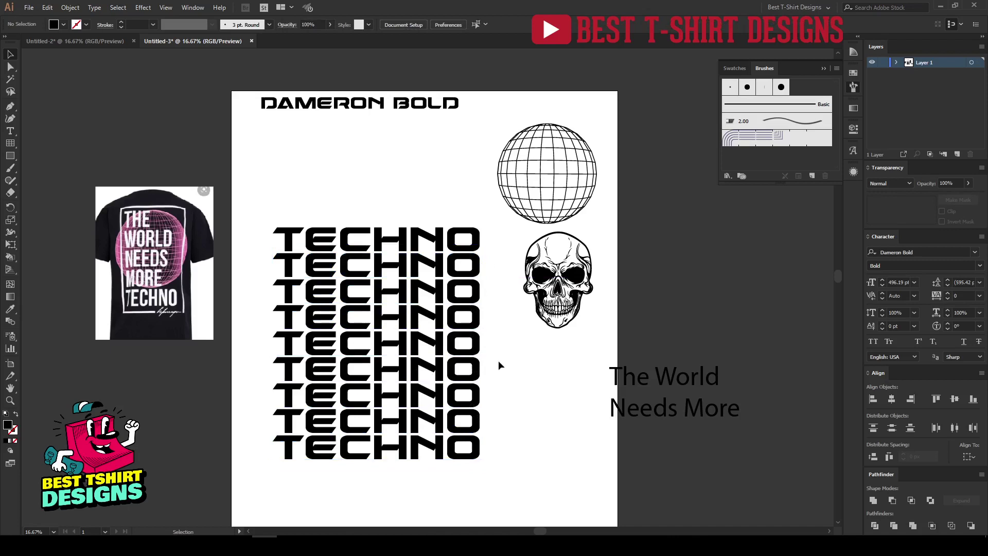
Fill all nine stacked TECHNO rows with the magenta-pink swatch
click(474, 343)
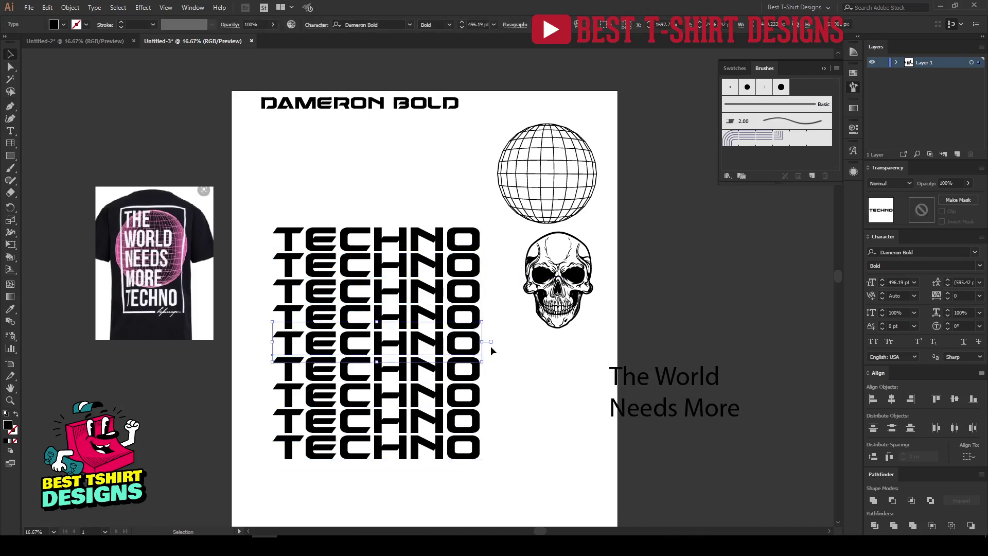
scroll(509, 345, down, 2)
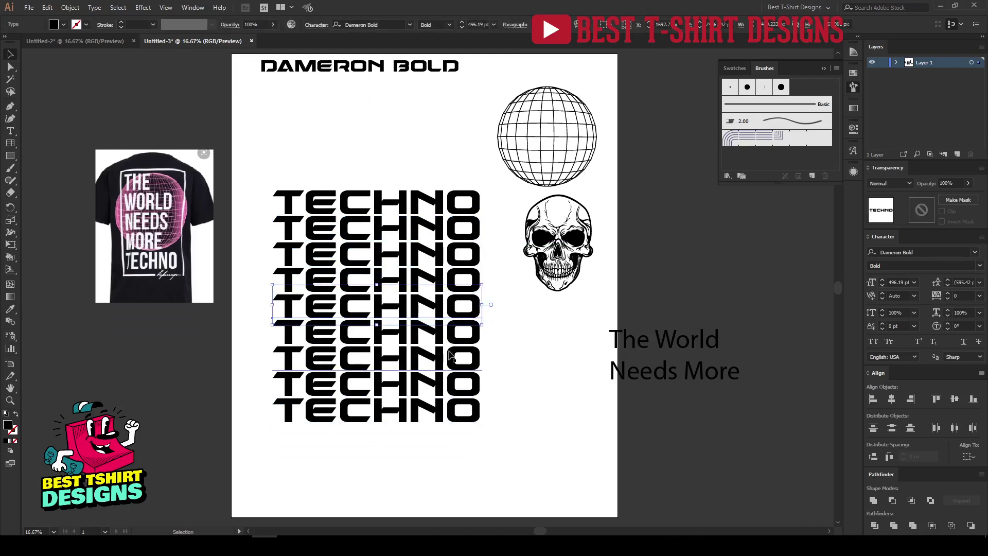
drag(489, 447, 286, 144)
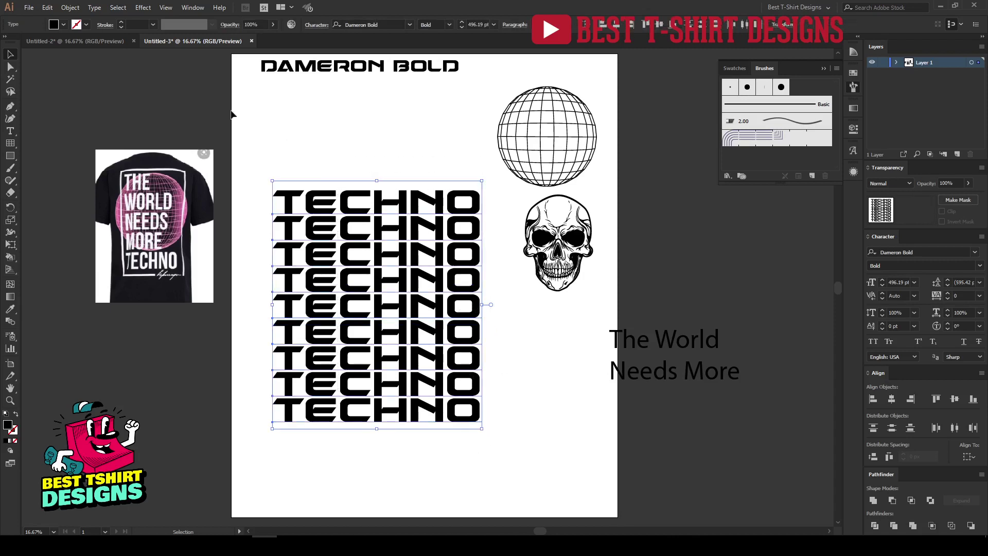
click(61, 26)
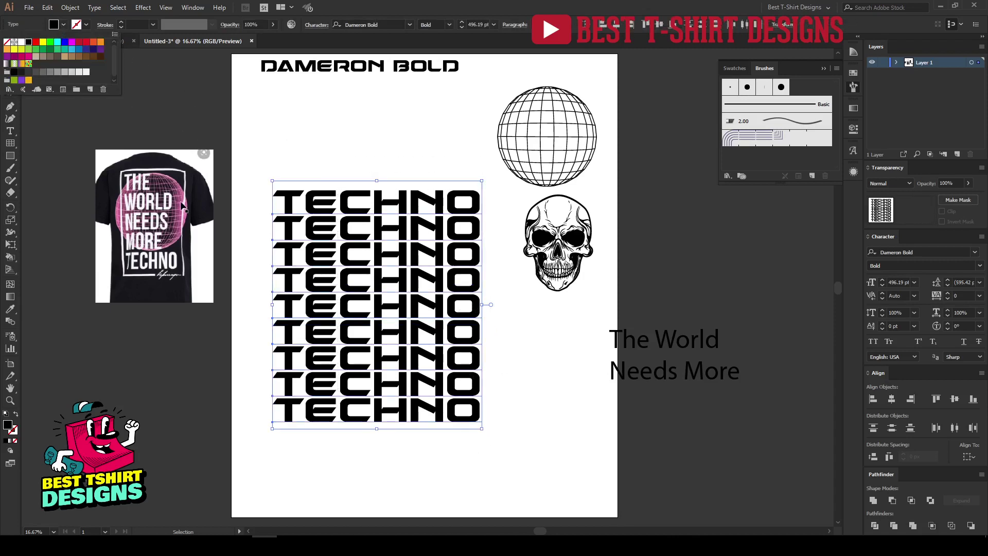
click(29, 59)
scroll(397, 322, up, 2)
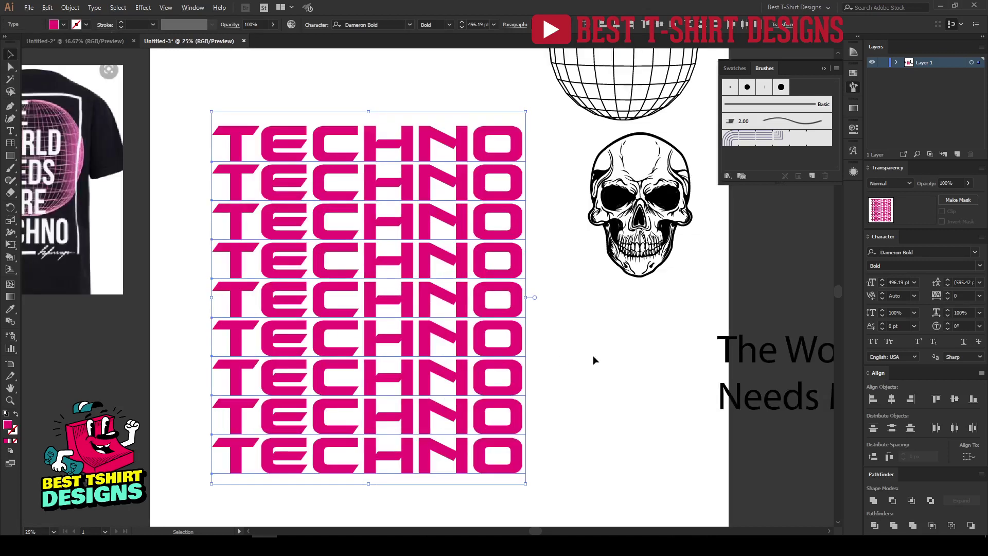
click(591, 357)
scroll(374, 298, down, 2)
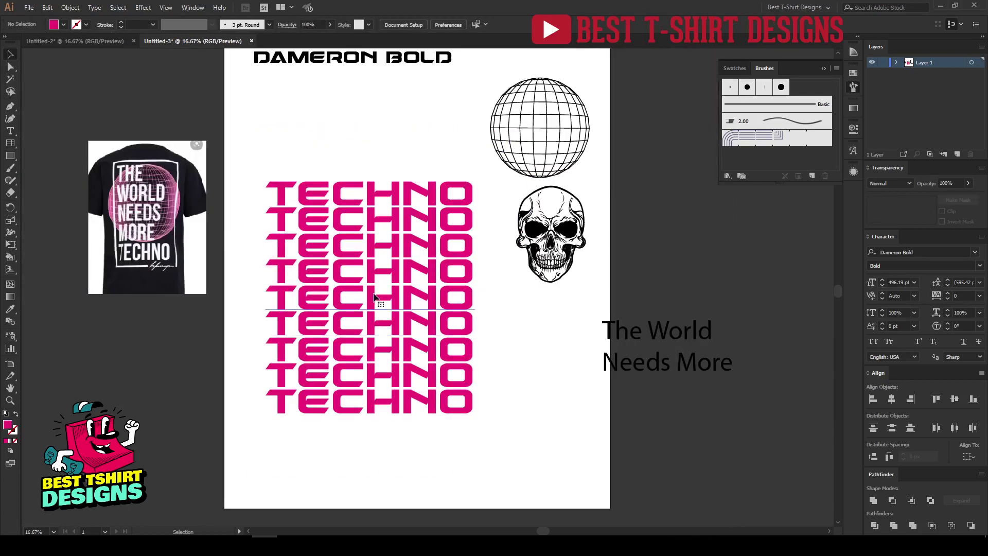
Group all TECHNO rows except the middle one and swap their fill and stroke to make magenta outlines
click(374, 298)
drag(434, 437, 357, 166)
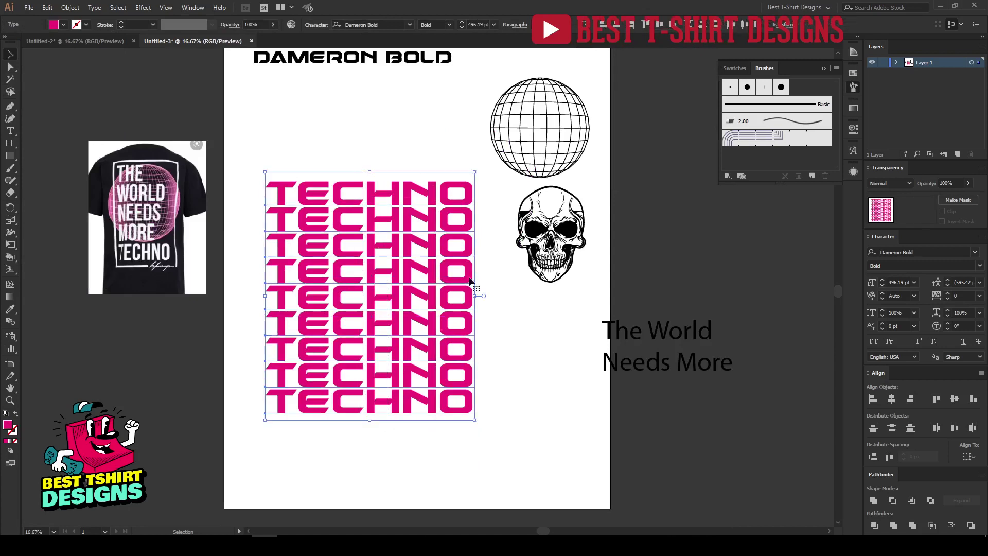
shift+click(416, 296)
key(a)
key(v)
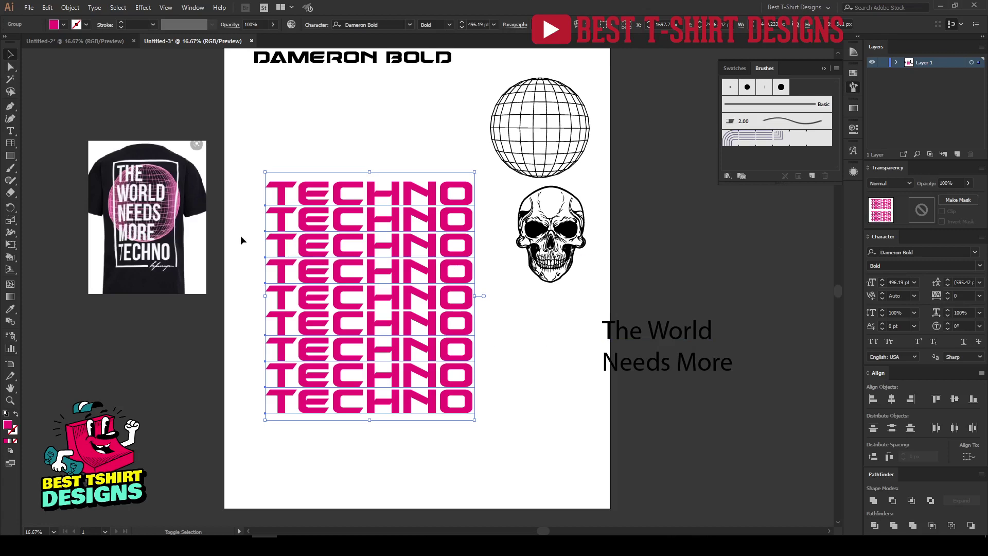
key(shift+x)
Set the stroke weight of the outlined TECHNO rows to 10 pt
alt+scroll(370, 246, up, 3)
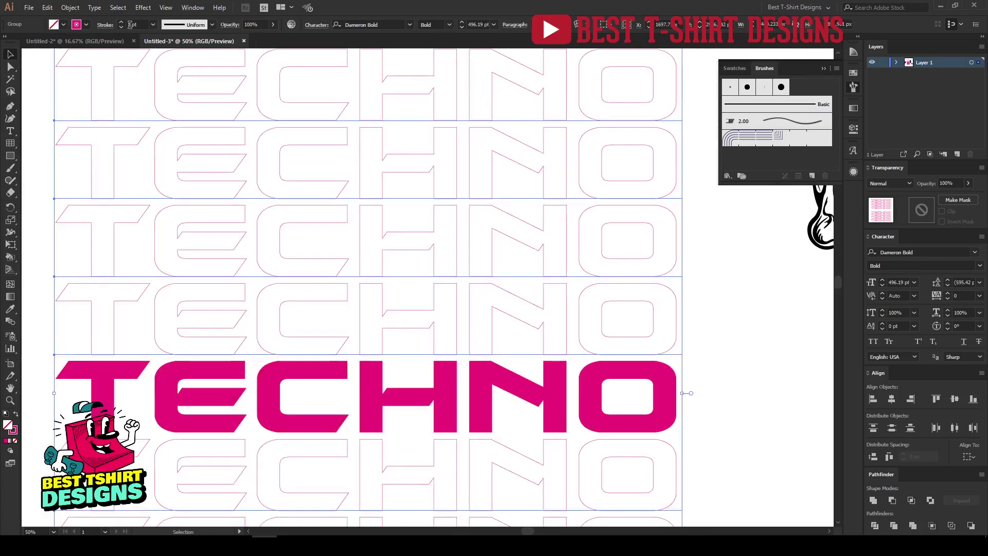
scroll(129, 24, up, 9)
alt+scroll(403, 202, down, 1)
alt+scroll(404, 204, down, 1)
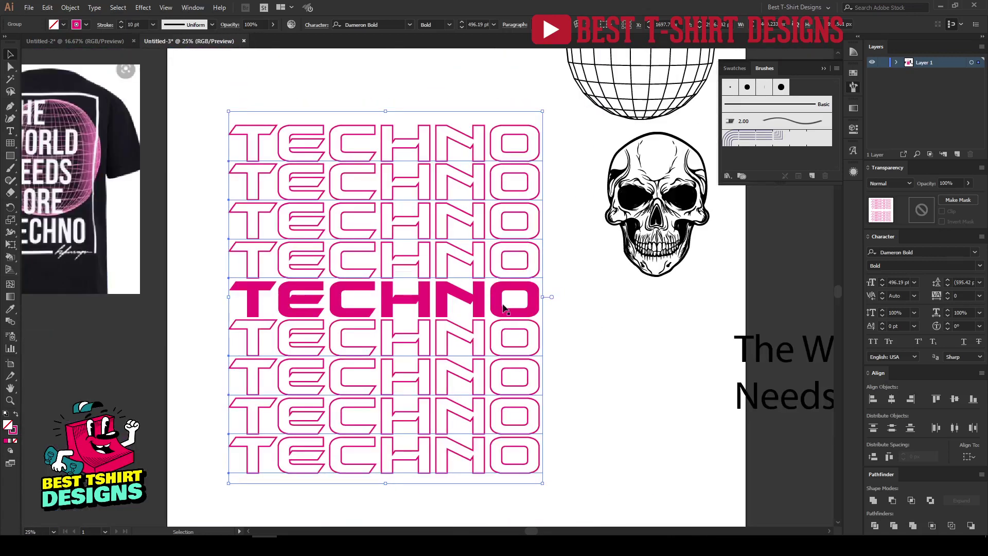
click(588, 333)
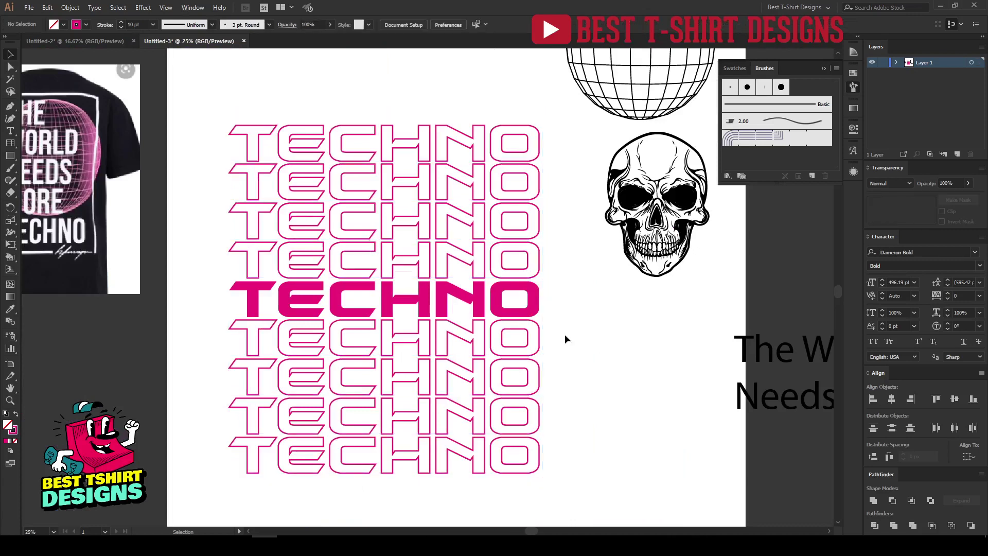
click(342, 307)
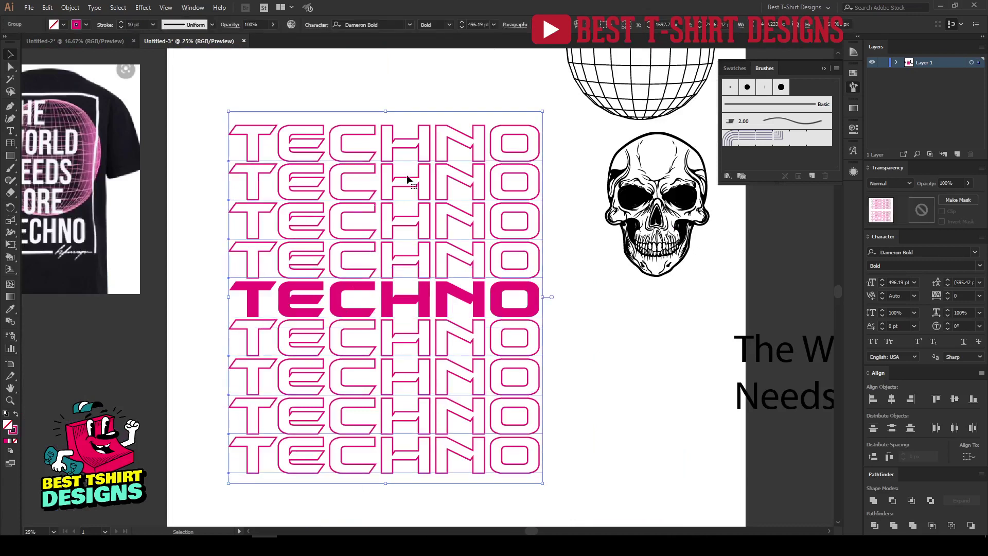
click(571, 344)
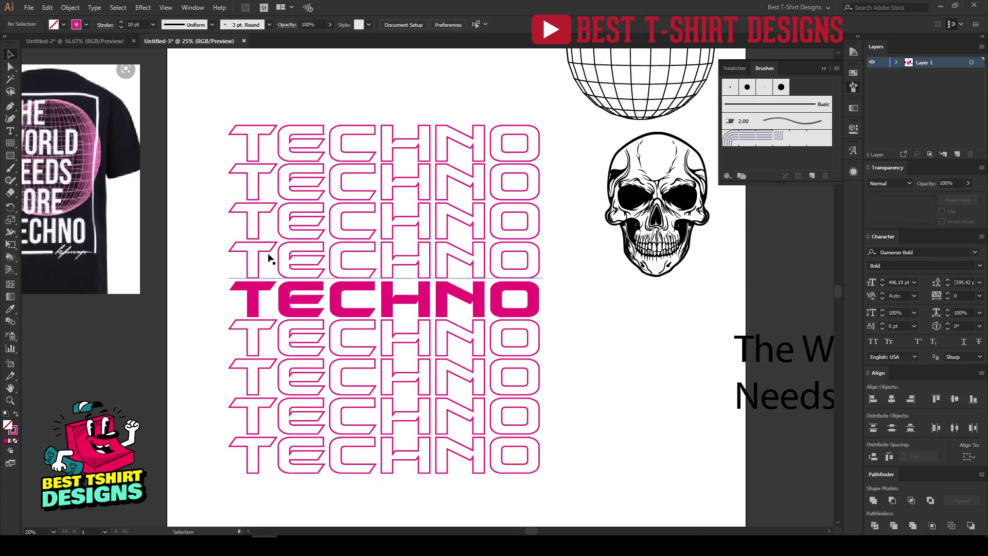
Group the TECHNO rows, move the wireframe globe onto them, and centre both on each other horizontally and vertically
scroll(379, 265, down, 1)
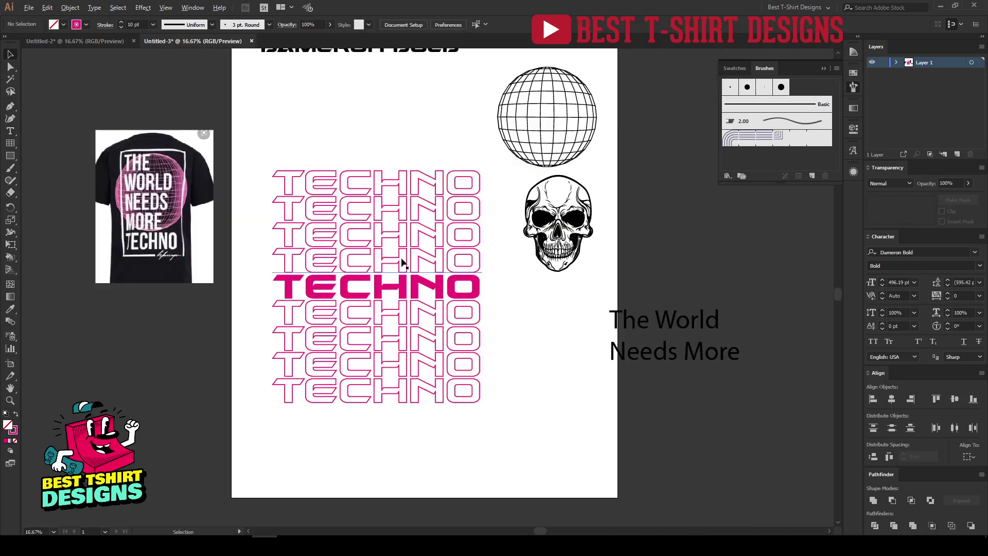
drag(556, 143, 560, 121)
drag(257, 136, 404, 434)
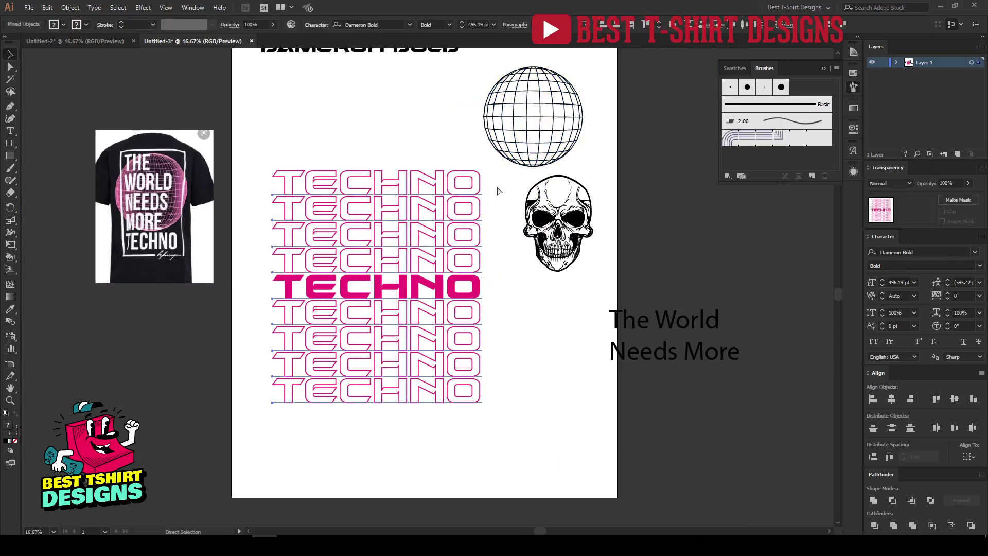
drag(551, 139, 397, 304)
drag(391, 450, 342, 165)
click(347, 24)
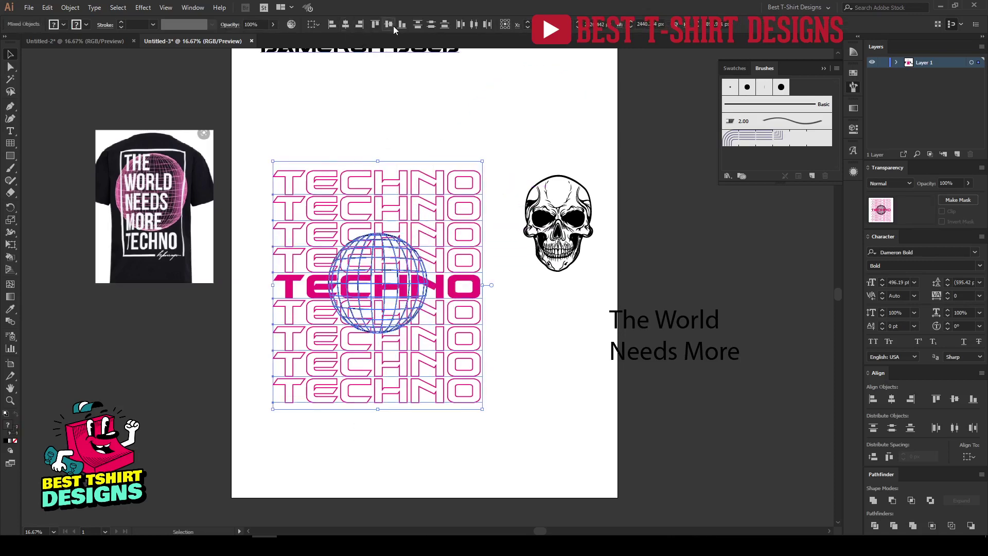
click(391, 24)
click(400, 77)
Place the grouped TECHNO text behind the wireframe globe
click(384, 288)
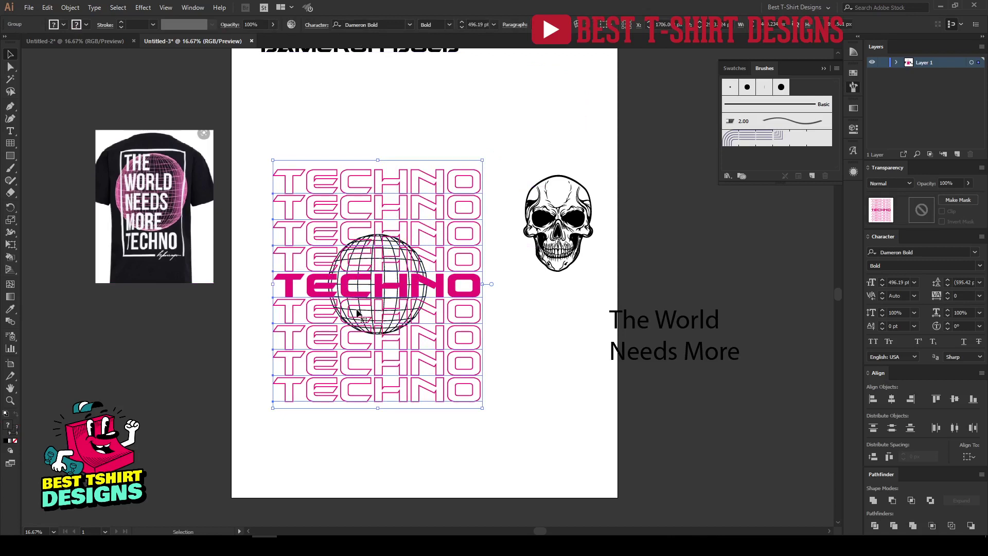
key(ctrl+x)
key(ctrl+b)
key(ctrl+2)
Enlarge the globe proportionally from its centre until it spans most of the TECHNO stack's width, keeping it centred on the text
click(393, 312)
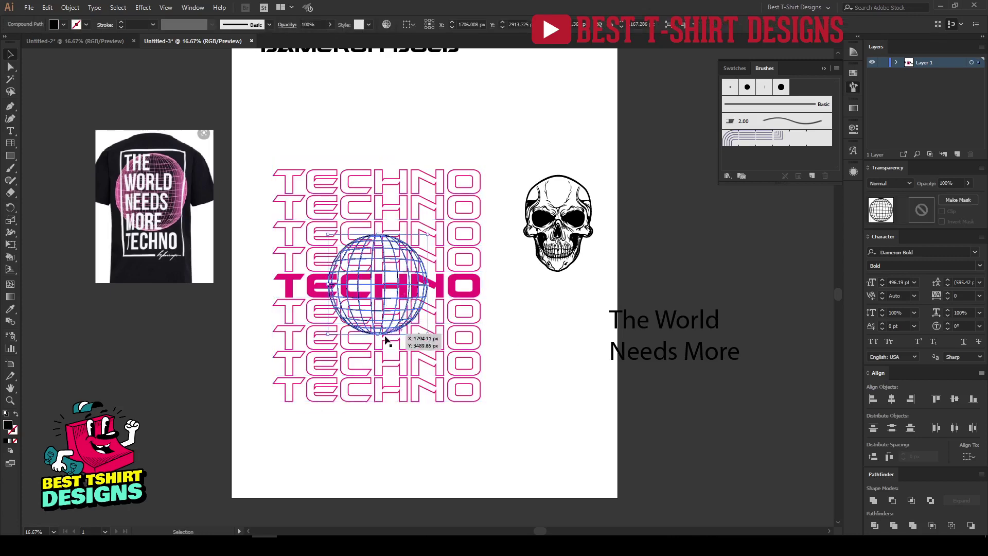
mouse_move(379, 335)
mouse_down()
mouse_move(385, 379)
mouse_move(385, 369)
mouse_up()
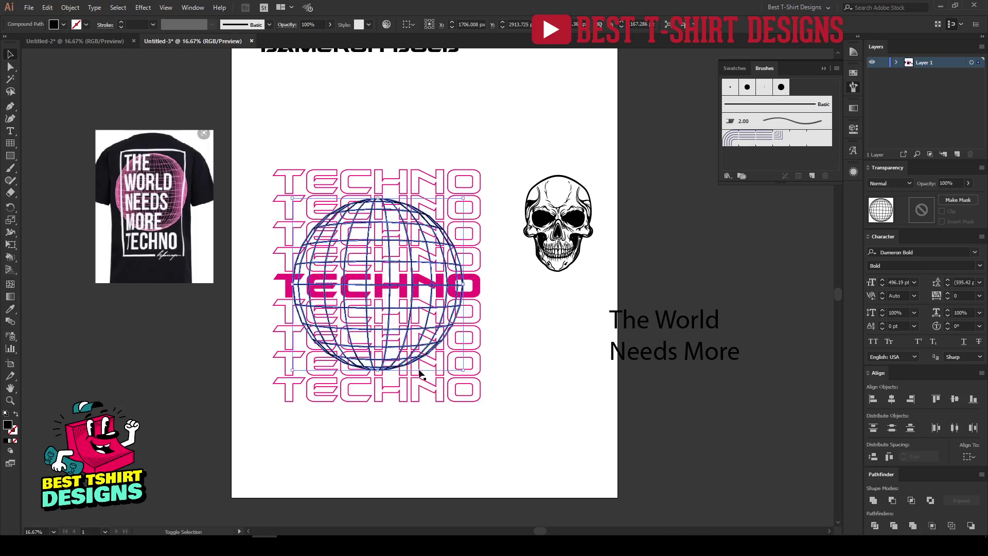
click(490, 365)
drag(474, 441, 402, 62)
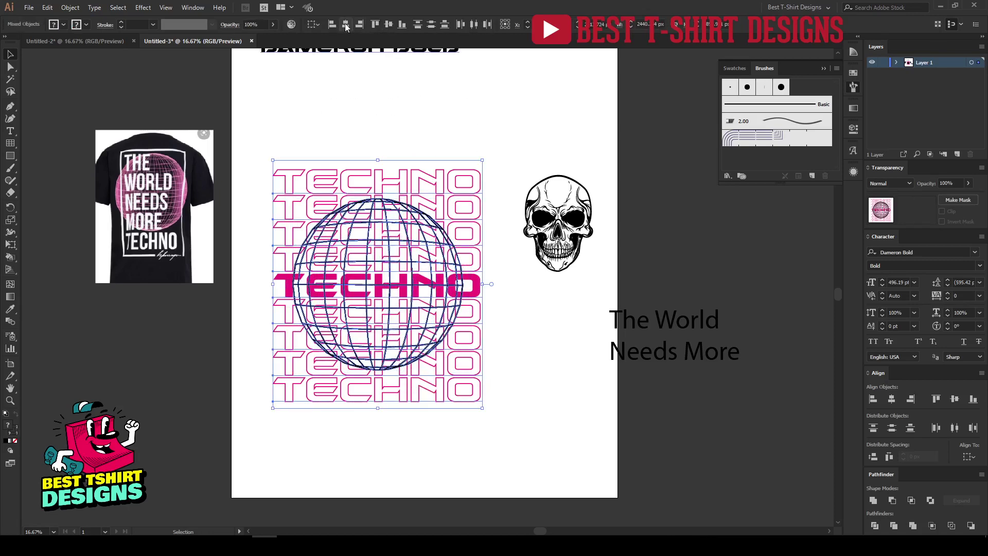
click(412, 99)
Fine-tune the globe's size from its centre so it is slightly smaller and reaches from the second to the eighth TECHNO row
scroll(317, 298, up, 1)
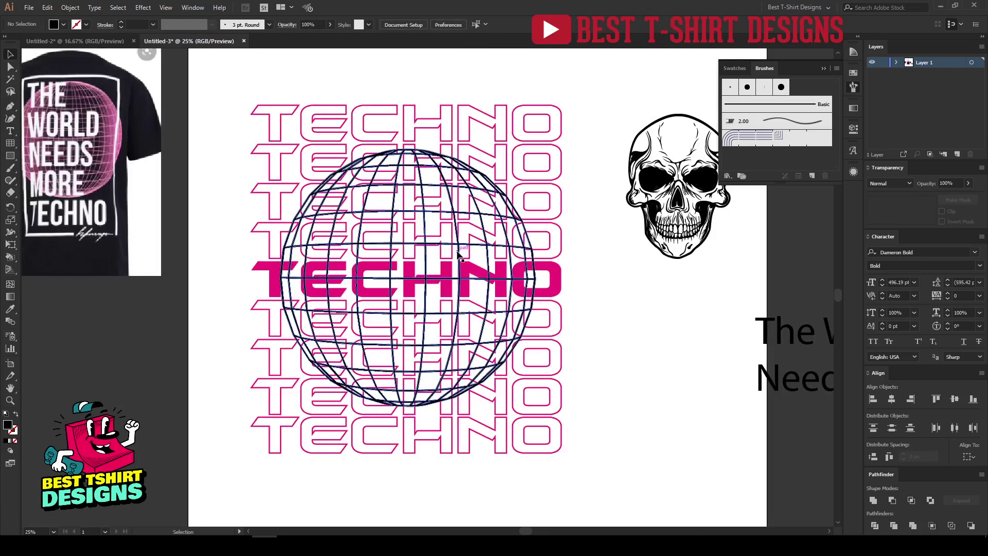
click(457, 252)
drag(408, 149, 407, 170)
key(ctrl+minus)
click(512, 273)
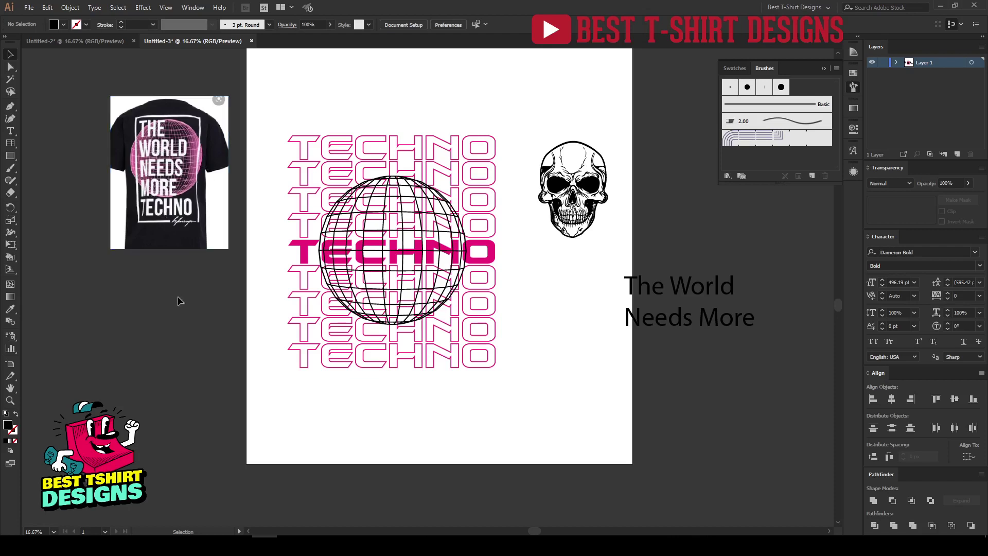
click(416, 290)
drag(393, 324, 394, 334)
click(543, 312)
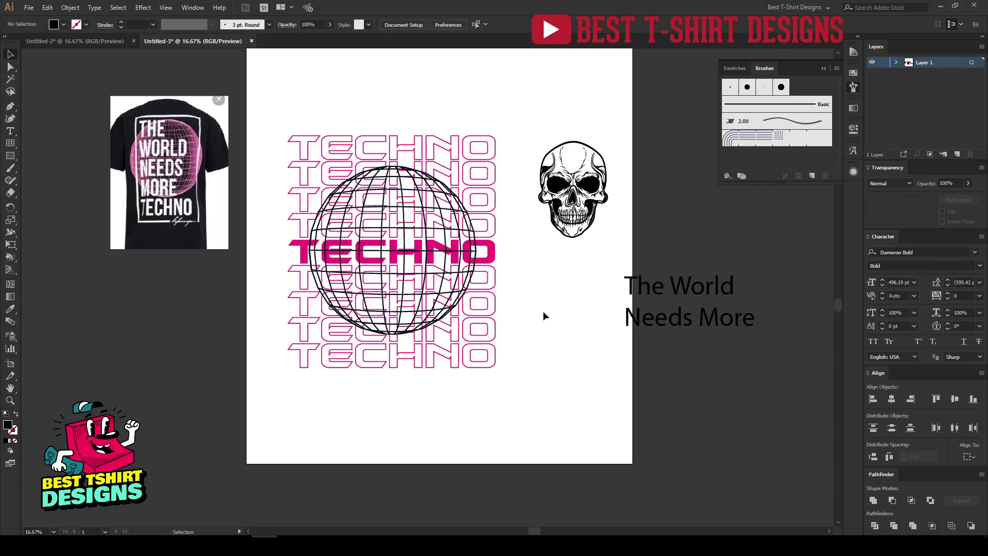
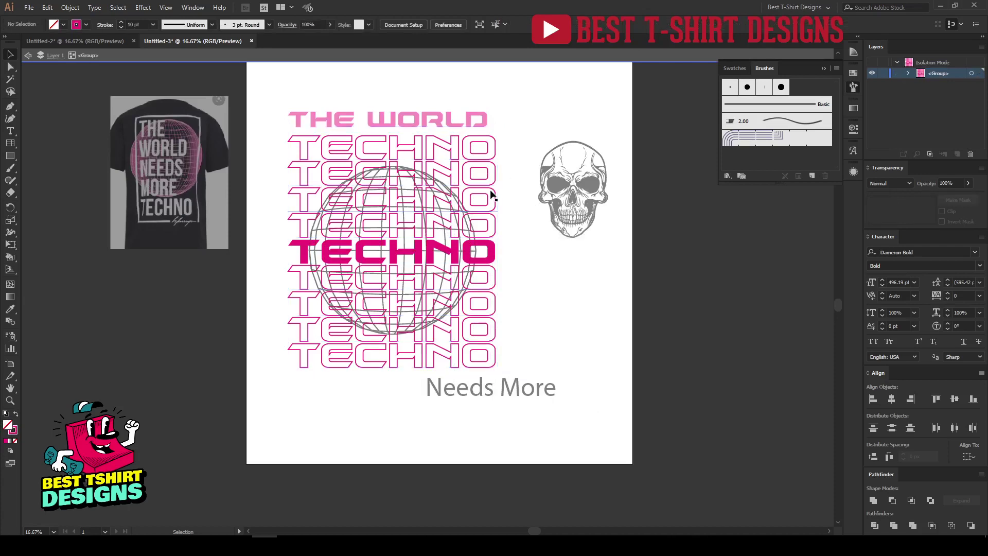
Convert all eight stroked TECHNO text rows inside the group to outlines
double_click(489, 194)
click(455, 152)
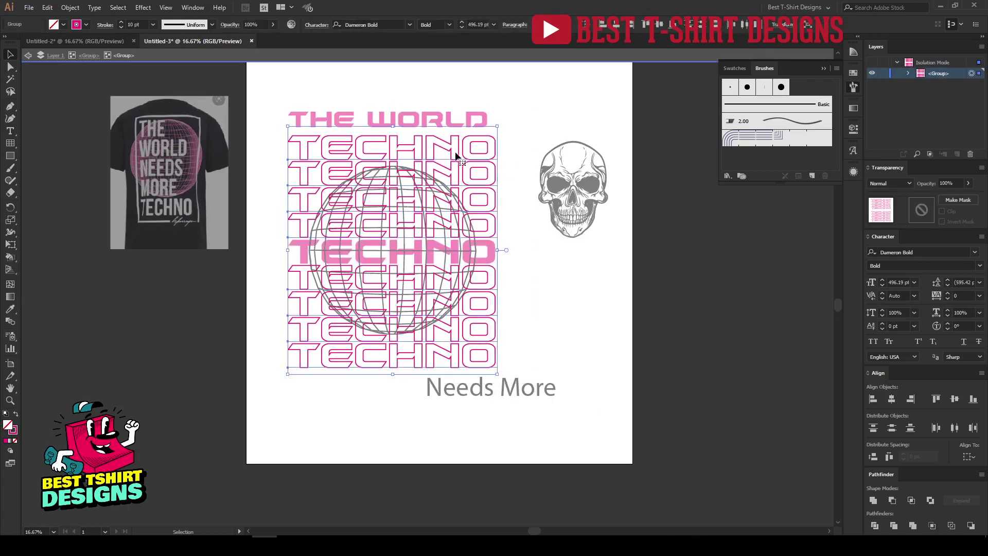
right_click(456, 153)
click(521, 124)
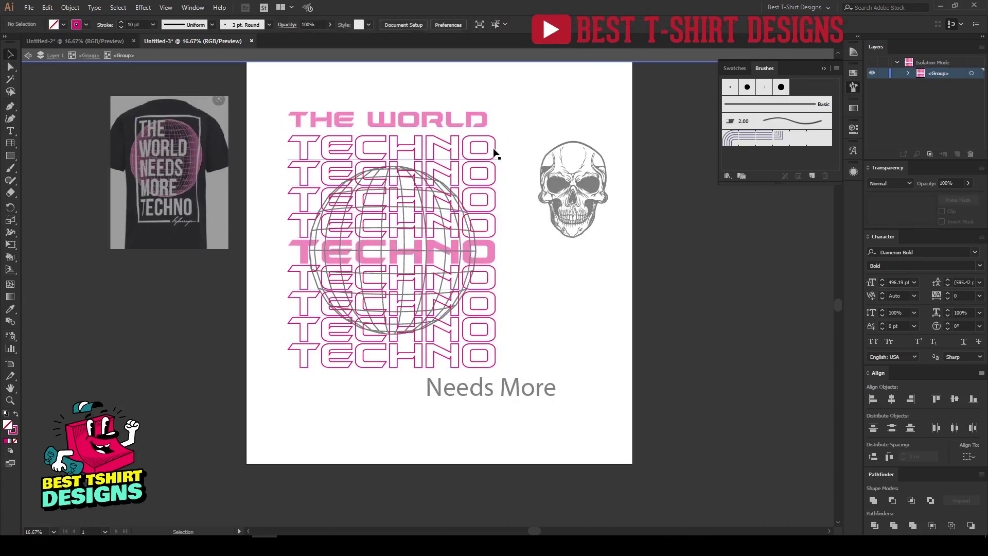
click(496, 154)
shift+click(496, 177)
right_click(495, 177)
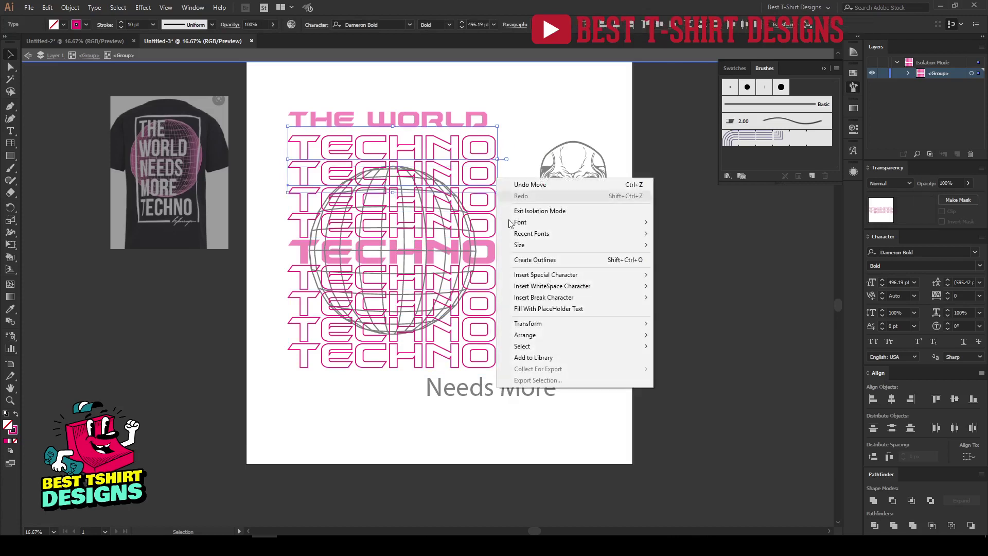
click(524, 261)
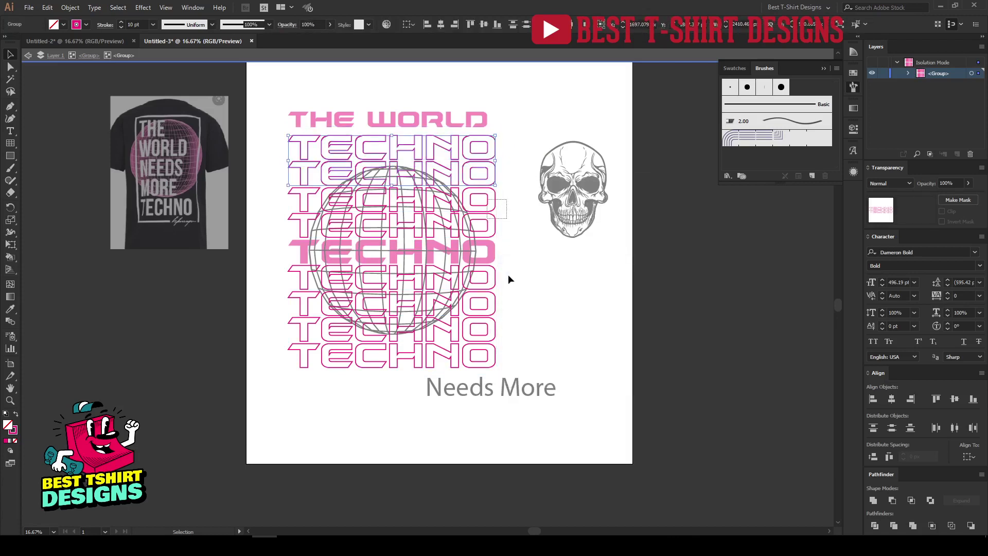
click(469, 352)
right_click(482, 288)
click(509, 371)
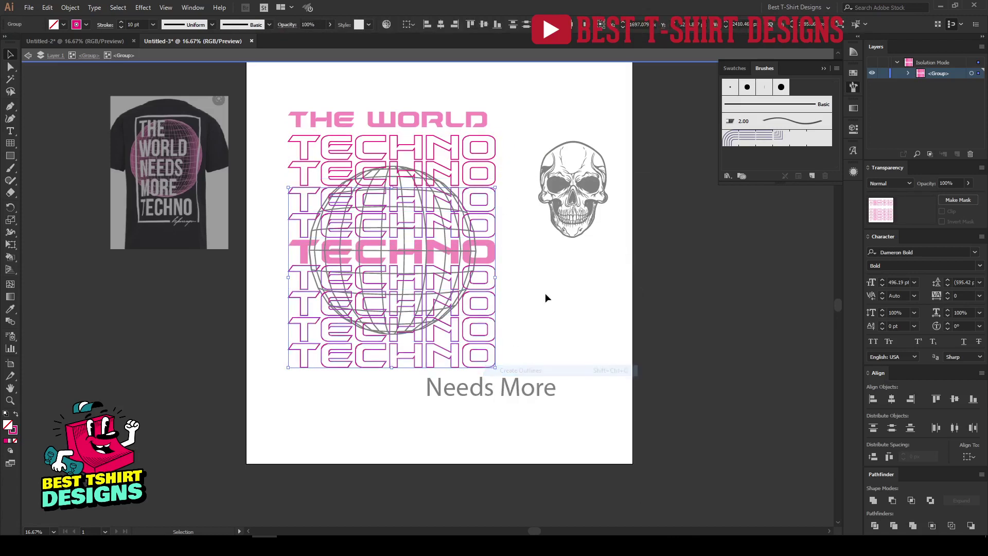
Space the eight outlined TECHNO rows evenly in the vertical direction and leave the group's isolation
drag(515, 392, 310, 99)
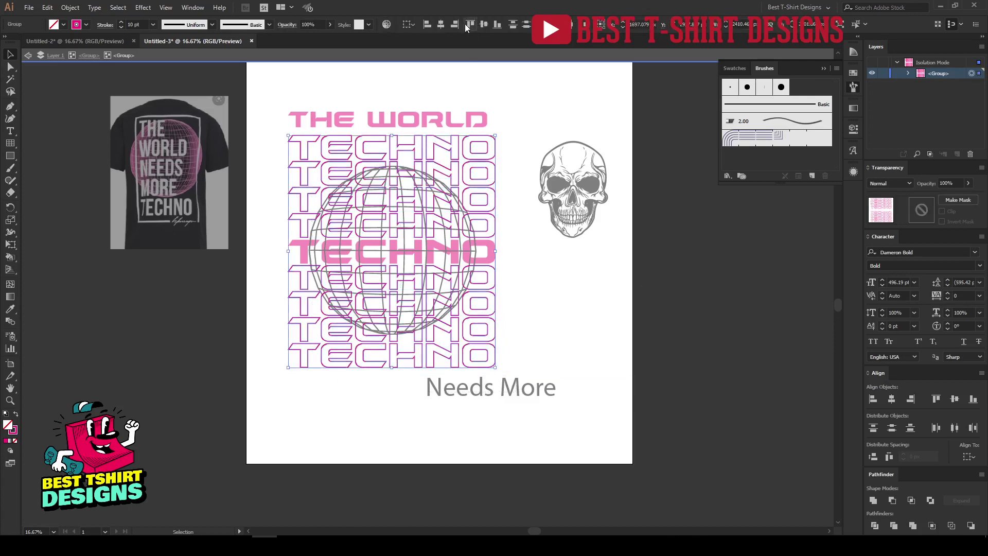
click(872, 457)
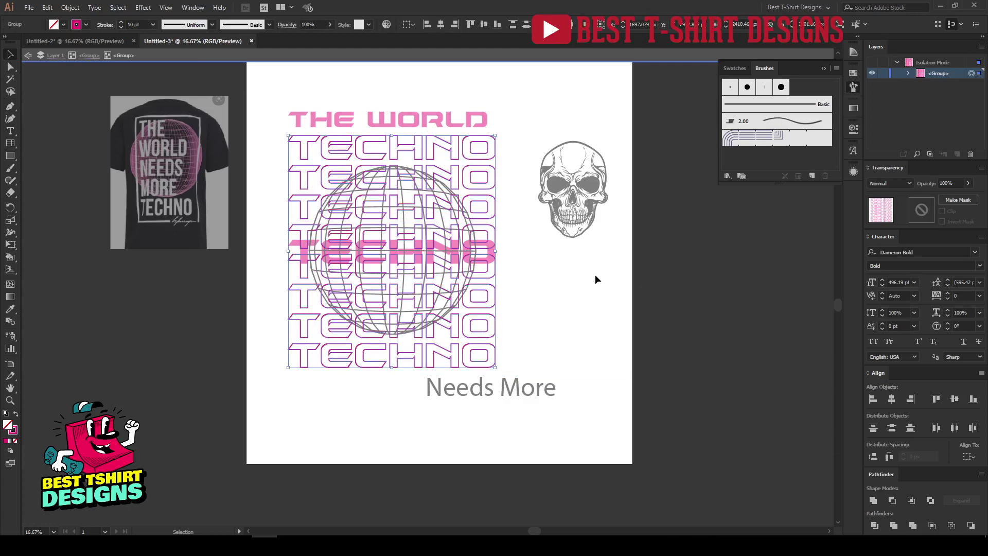
click(595, 279)
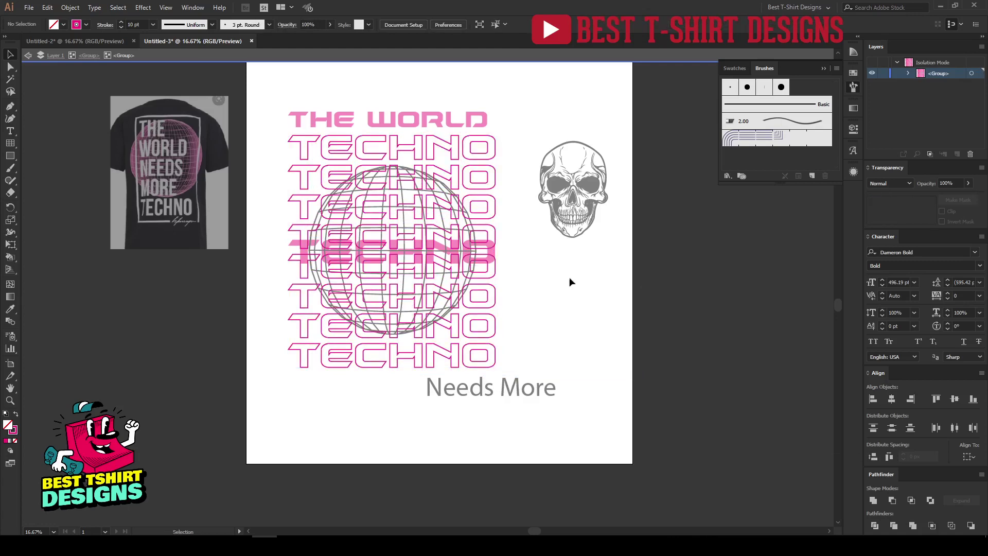
double_click(520, 287)
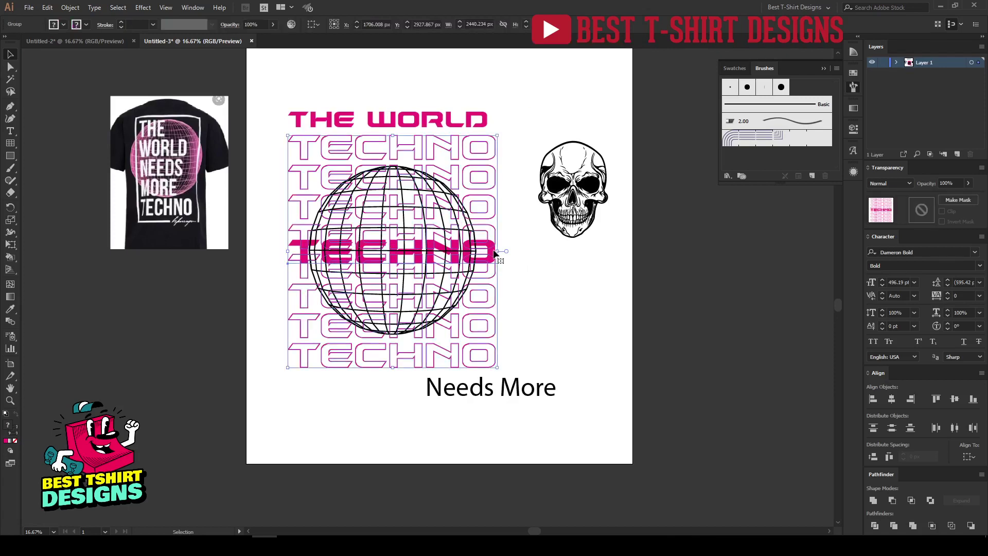
Convert the solid magenta TECHNO text in the middle of the stack to outlines
double_click(494, 255)
click(495, 255)
right_click(495, 253)
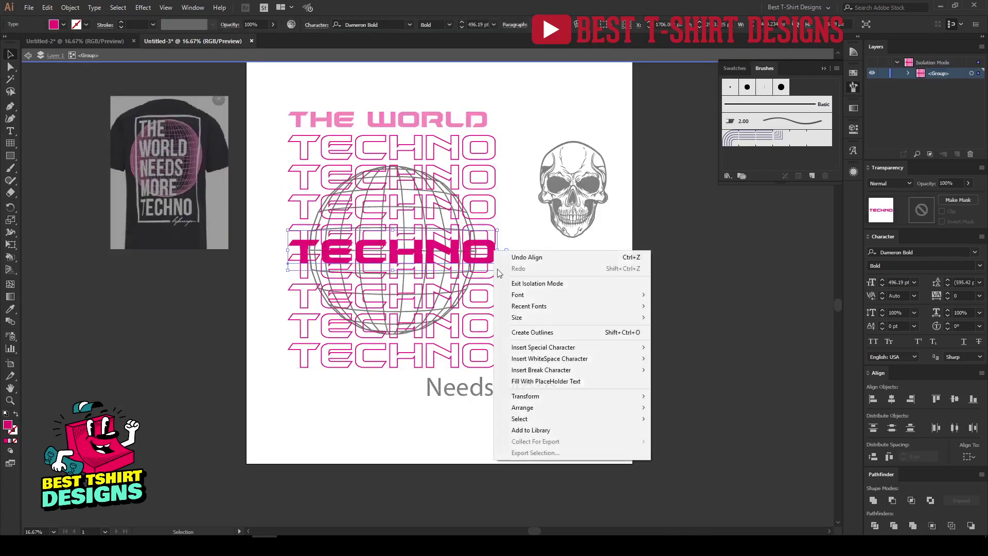
click(520, 332)
drag(507, 403, 331, 73)
click(520, 162)
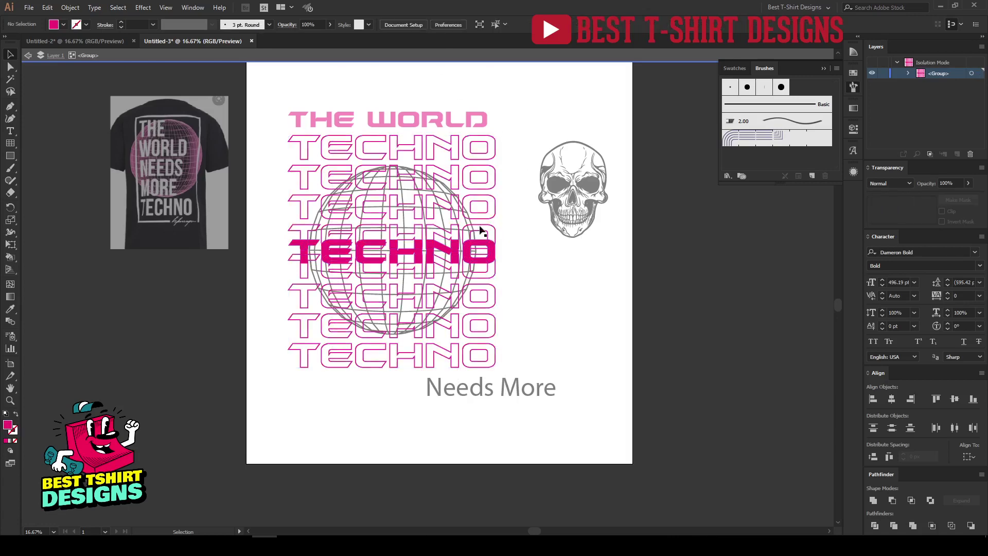
Draw a rectangle about 2604 by 356 px covering the solid TECHNO word, inside the TECHNO group
scroll(362, 280, up, 1)
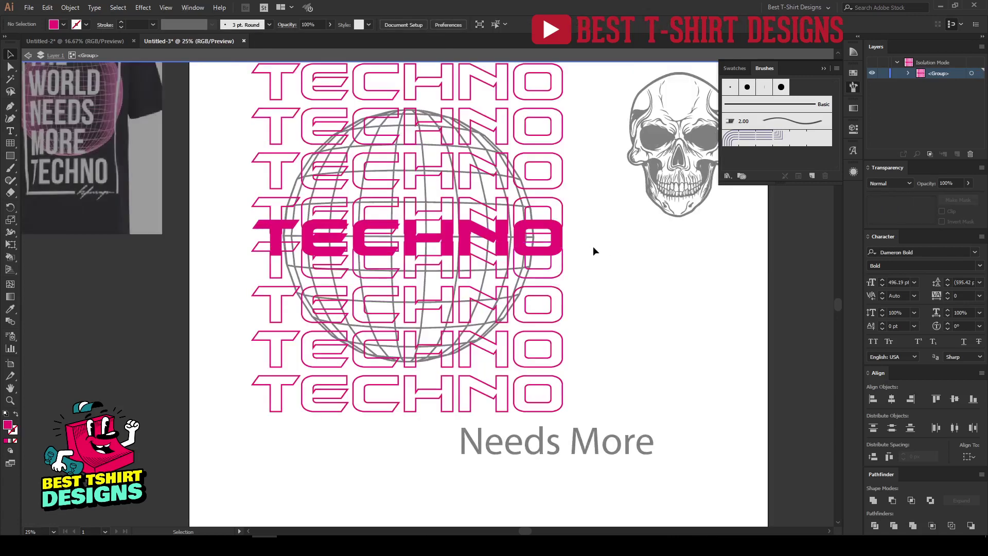
click(562, 241)
double_click(484, 191)
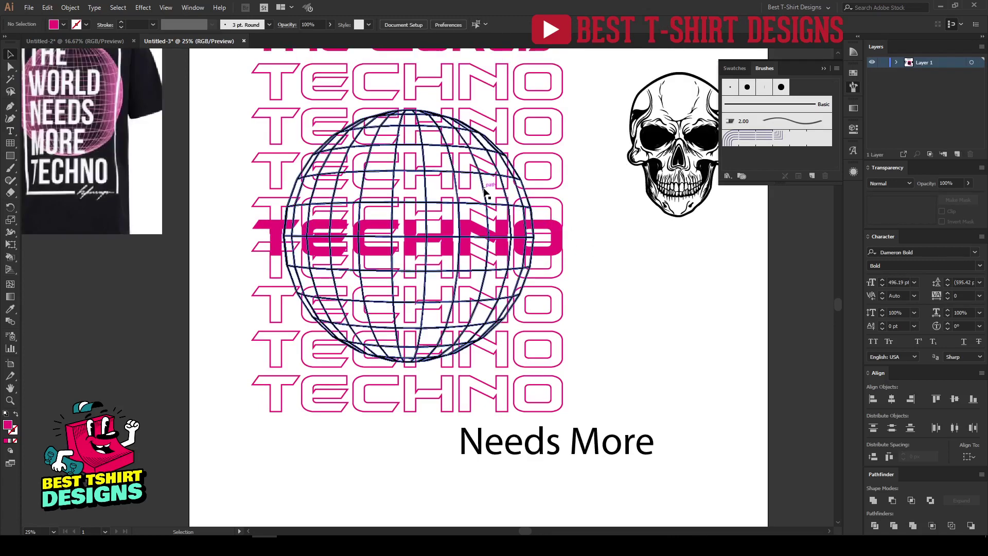
double_click(558, 232)
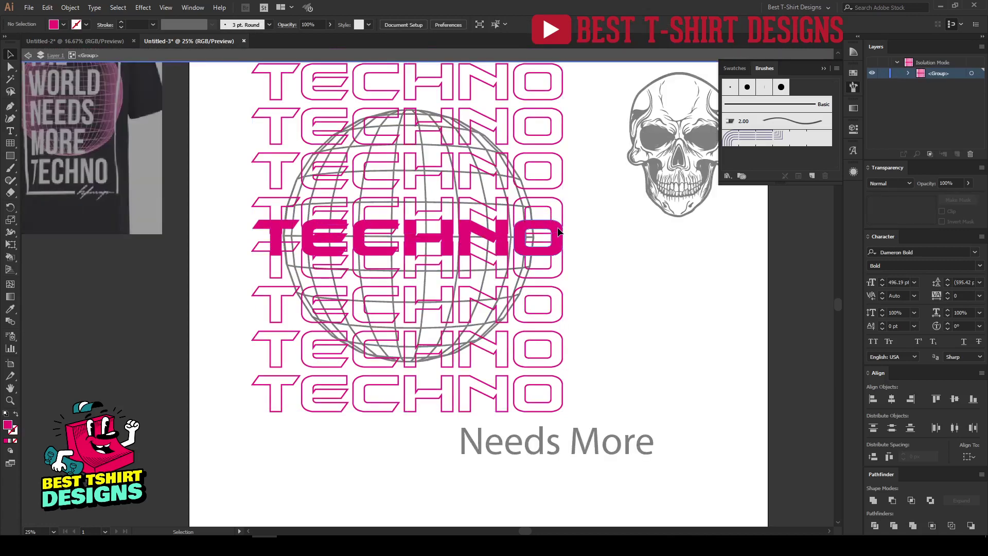
click(597, 242)
click(10, 156)
drag(246, 215, 580, 261)
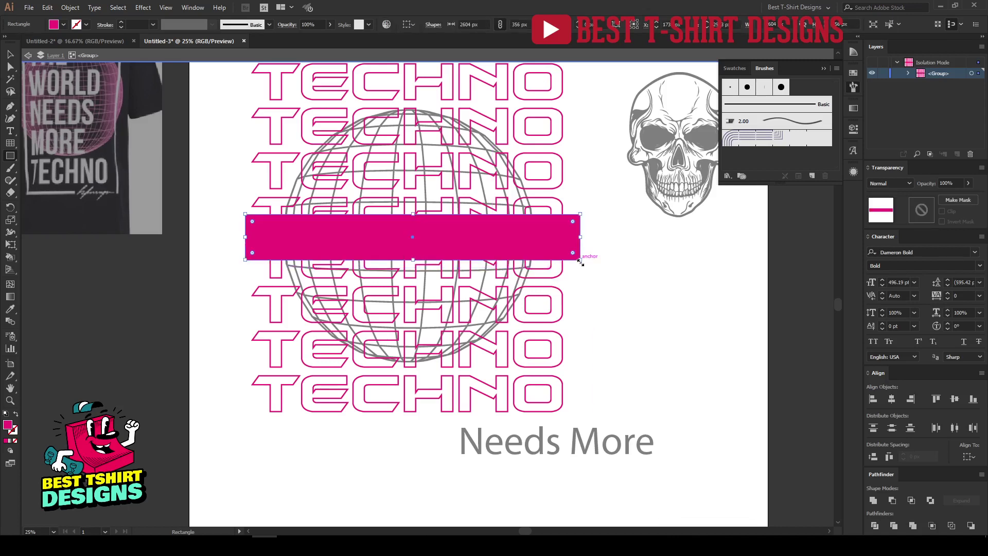
Swap the rectangle's fill to a stroke, set the stroke weight to 10 pt, and cut the rectangle to the clipboard
key(shift+x)
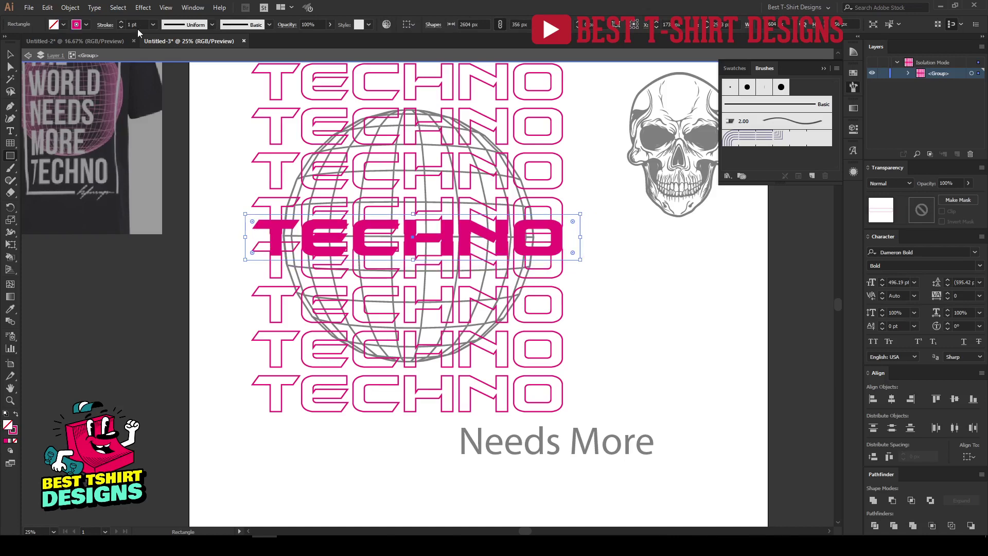
scroll(138, 29, up, 9)
scroll(402, 279, up, 1)
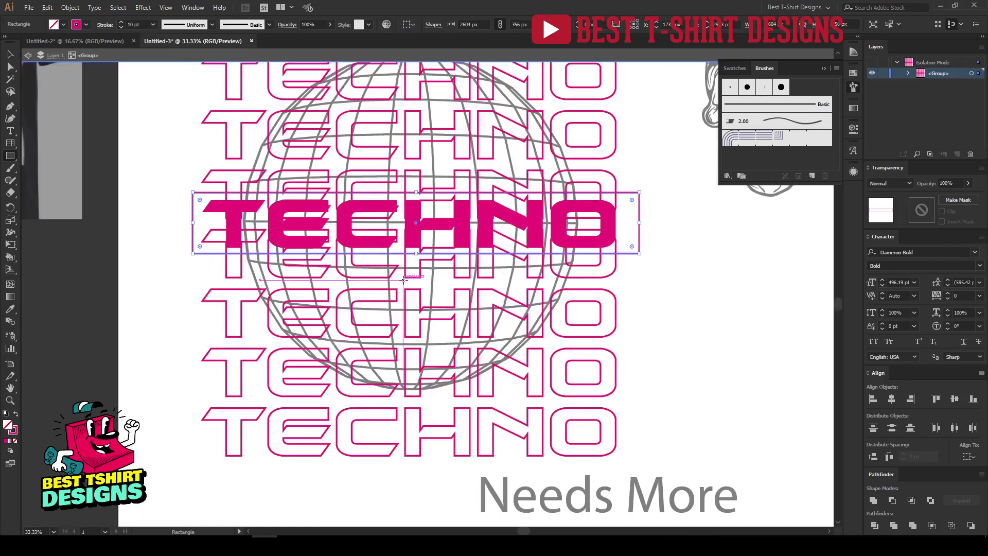
key(v)
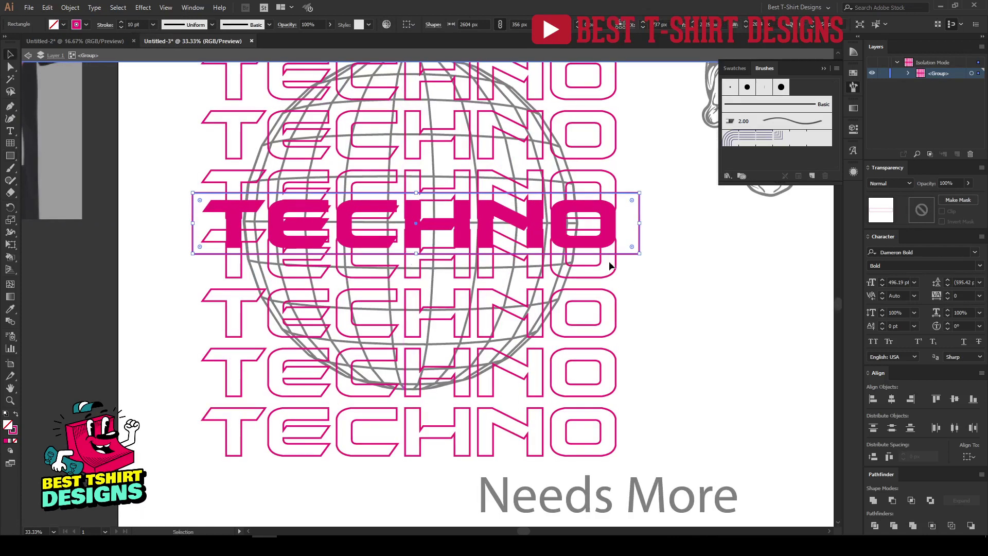
click(678, 258)
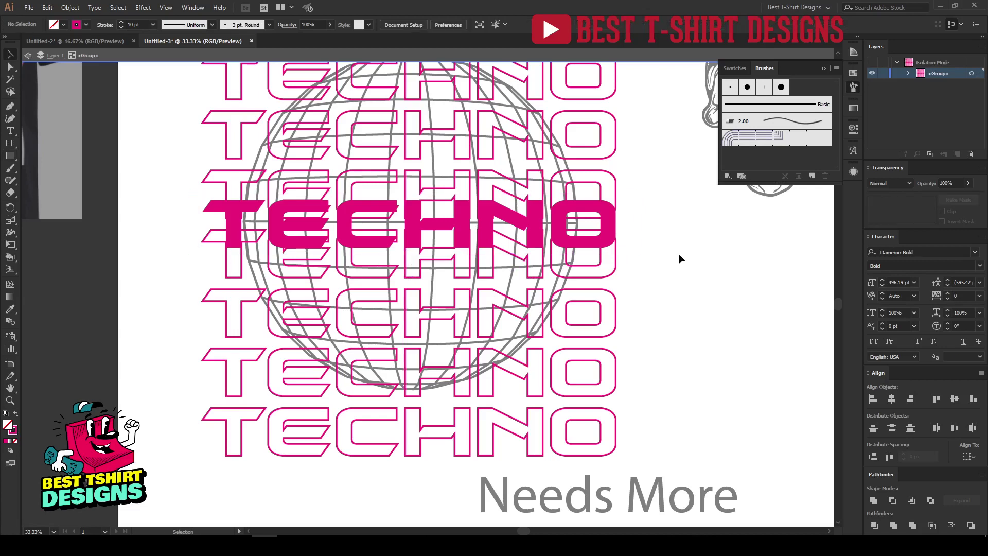
Set the stroke weight of all eight outlined TECHNO rows to 15 pt
click(616, 252)
double_click(616, 251)
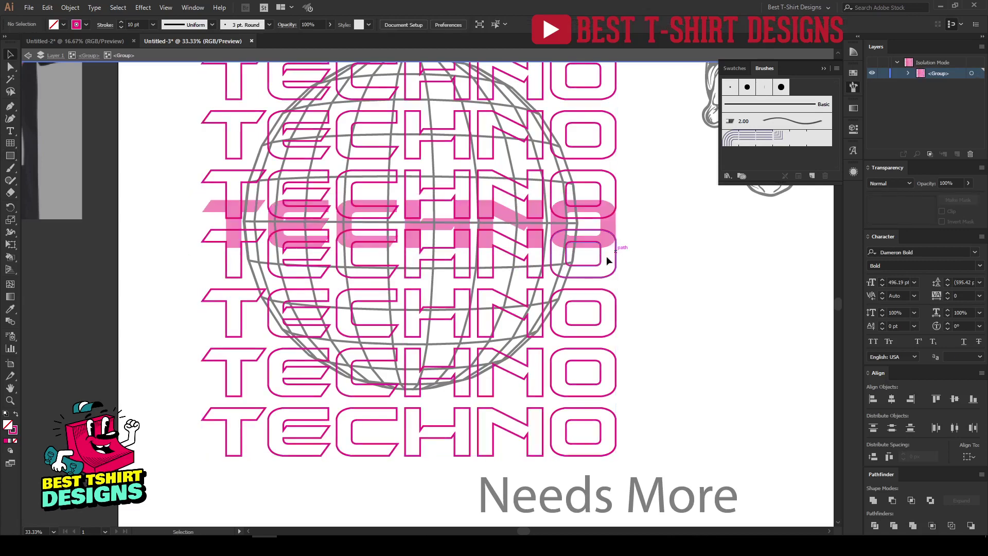
scroll(570, 274, down, 1)
drag(622, 200, 525, 370)
click(549, 330)
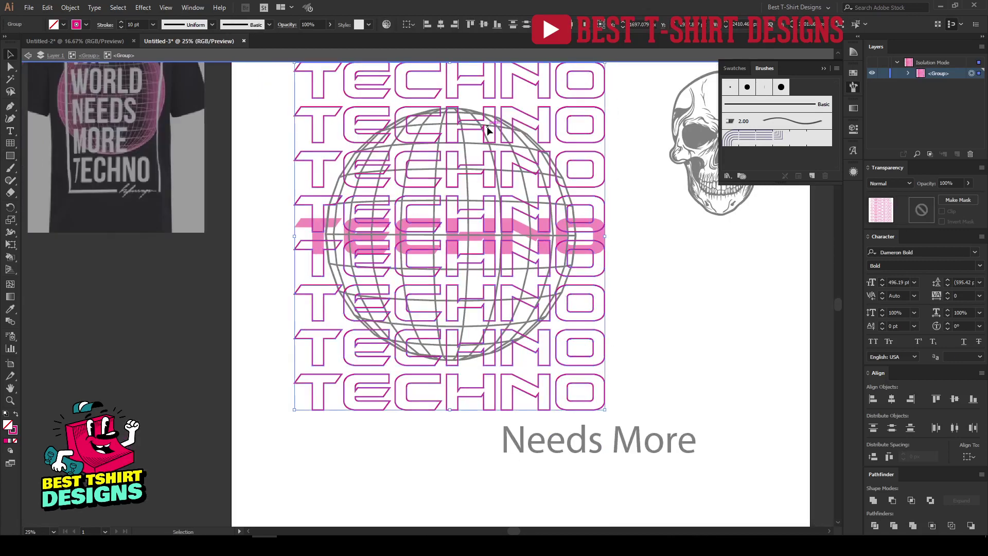
scroll(134, 25, up, 1)
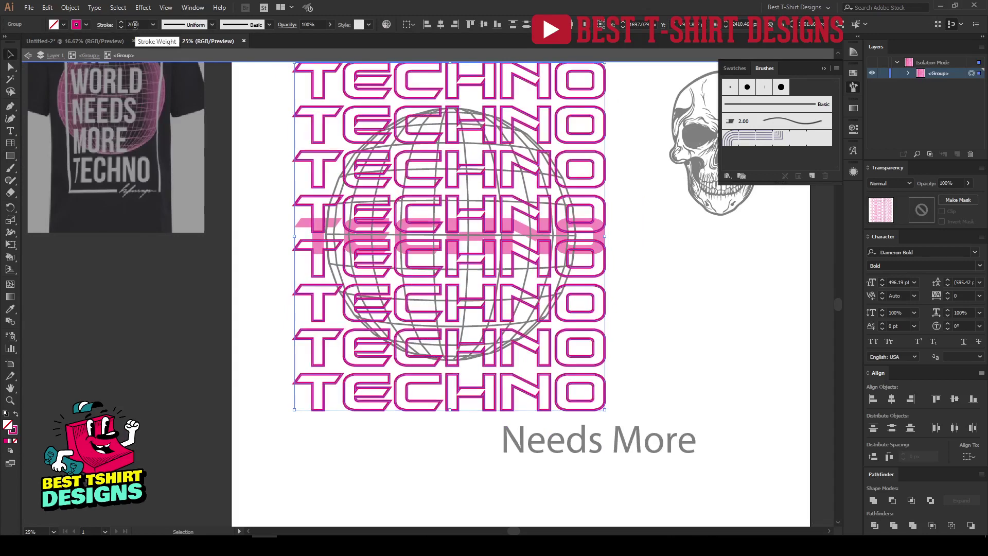
scroll(134, 25, down, 4)
scroll(134, 25, down, 1)
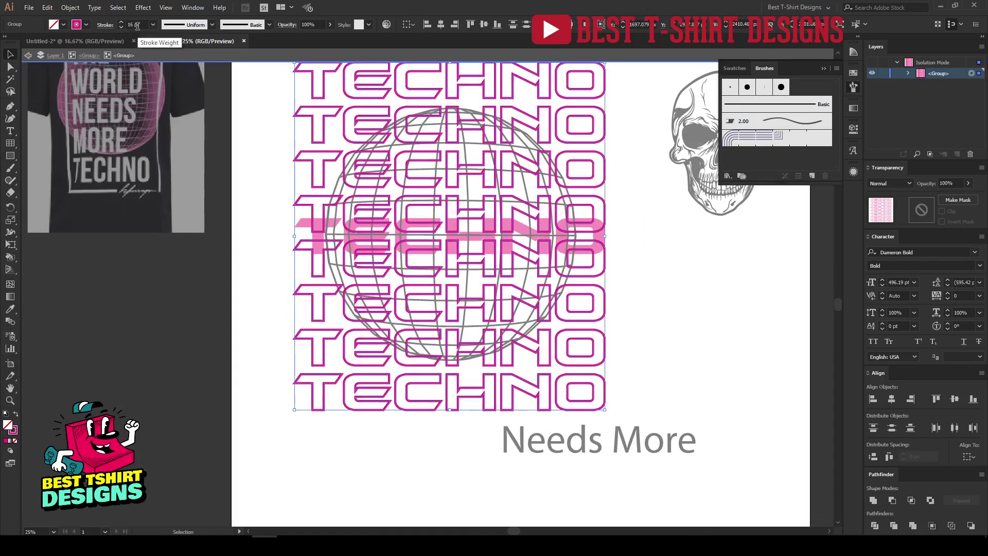
double_click(696, 234)
Create a non-clipping opacity mask on the group of stroked TECHNO rows and paste the cut rectangle in place inside it
double_click(602, 181)
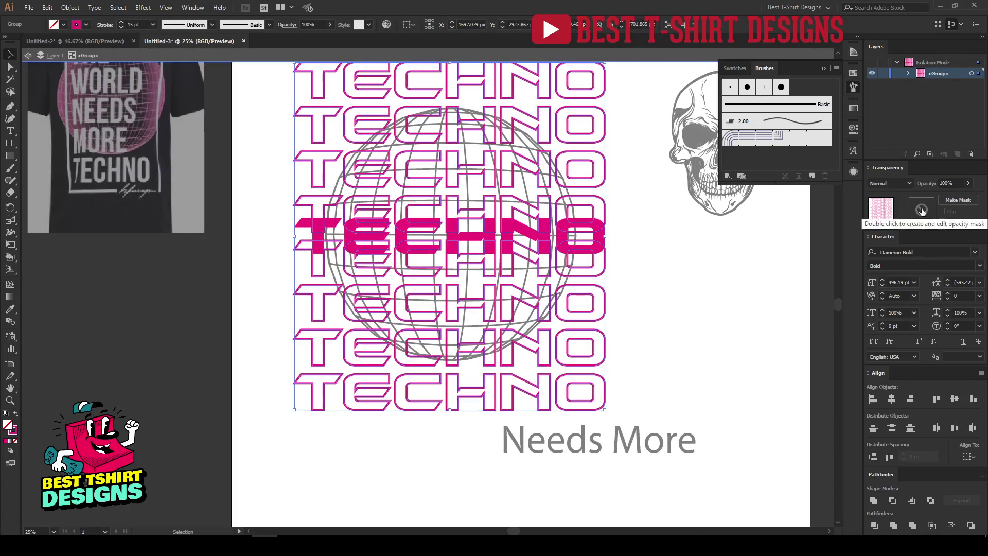
click(921, 210)
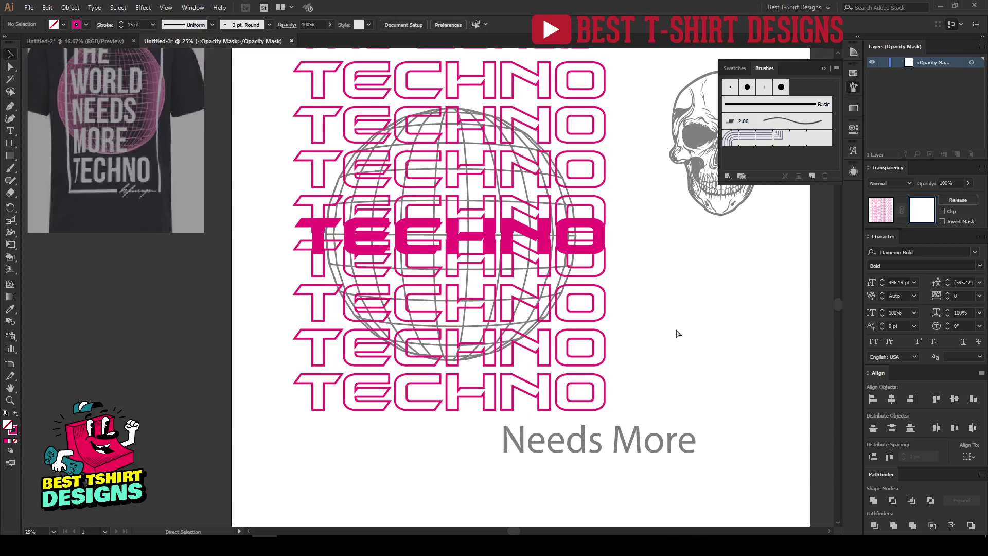
key(ctrl+f)
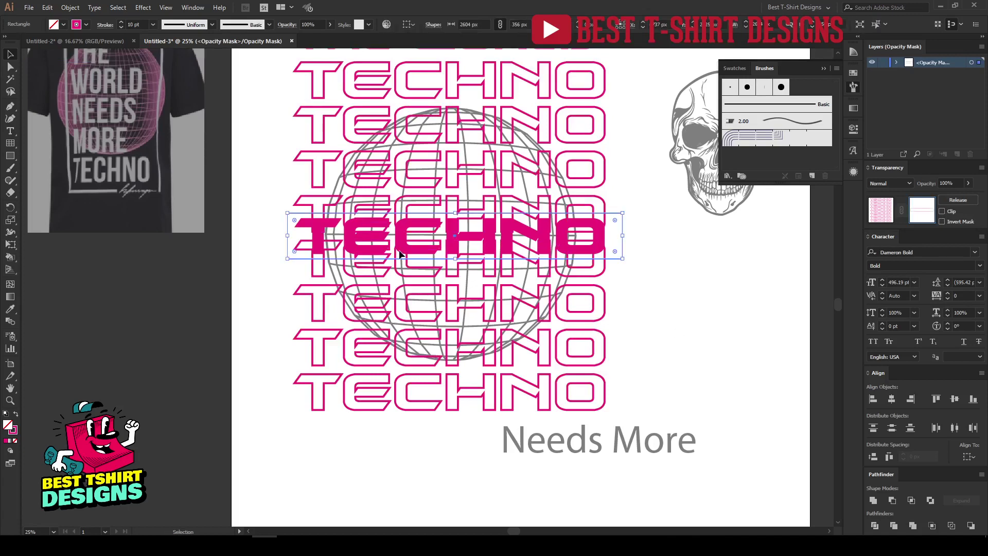
Fill the mask rectangle with black and no stroke so it hides the rows behind the solid TECHNO, and leave mask editing
key(shift+x)
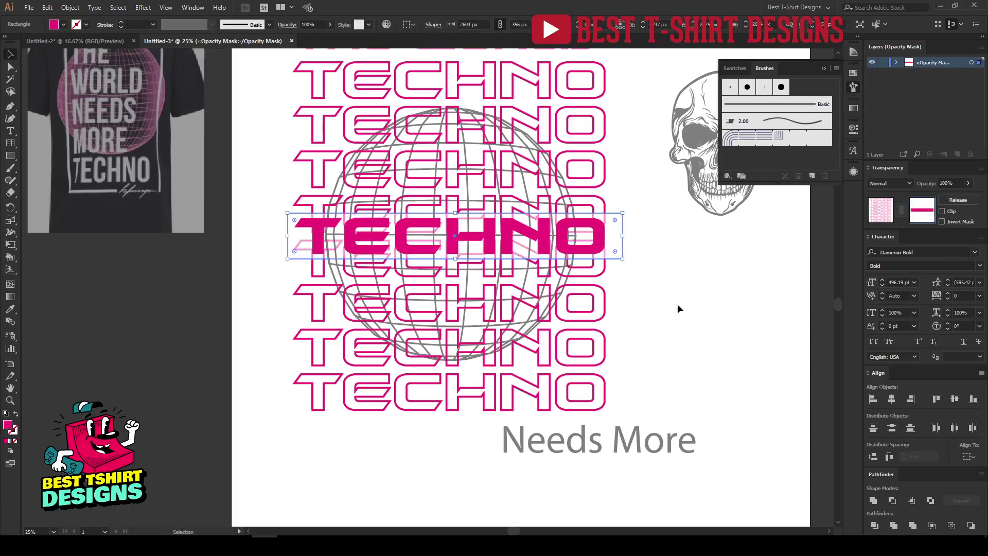
click(60, 24)
click(28, 42)
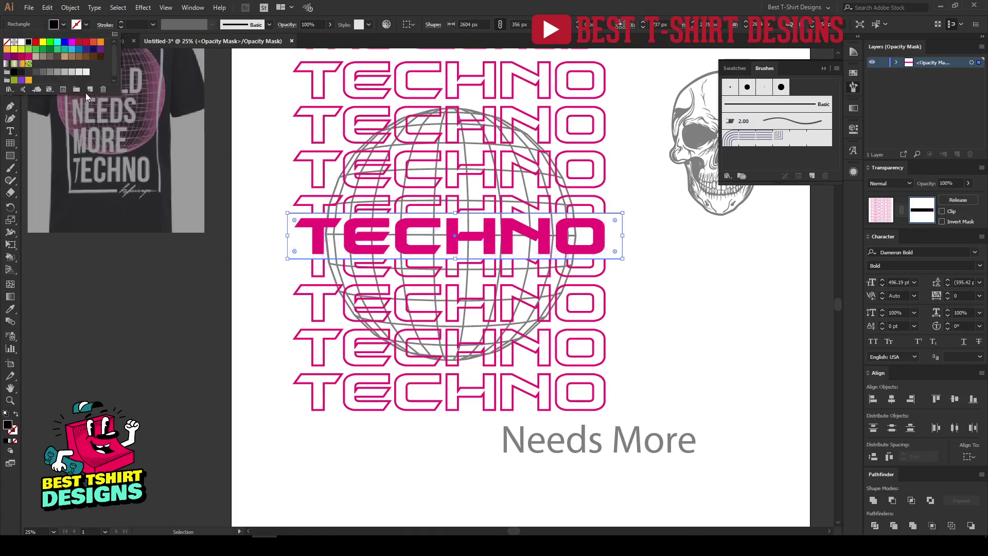
click(691, 265)
click(696, 247)
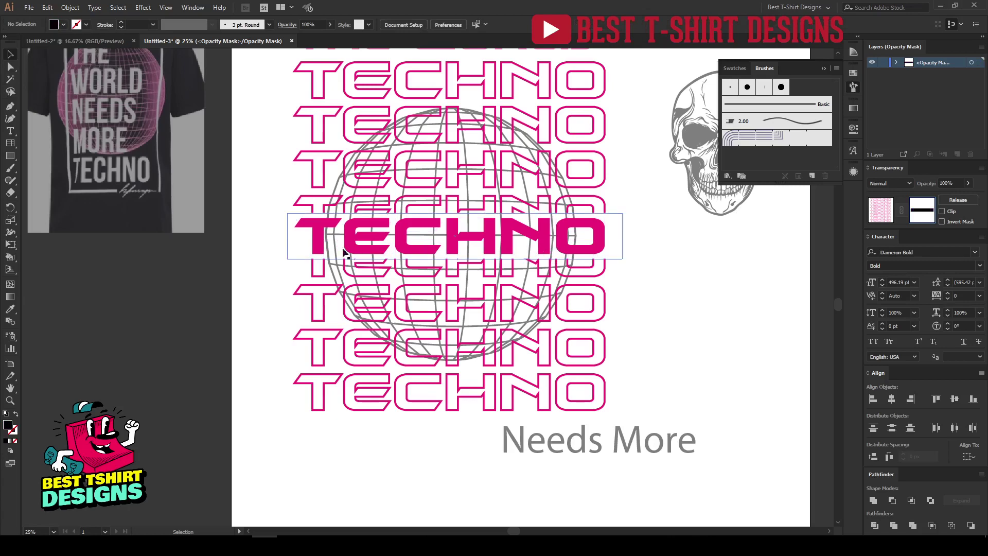
click(571, 234)
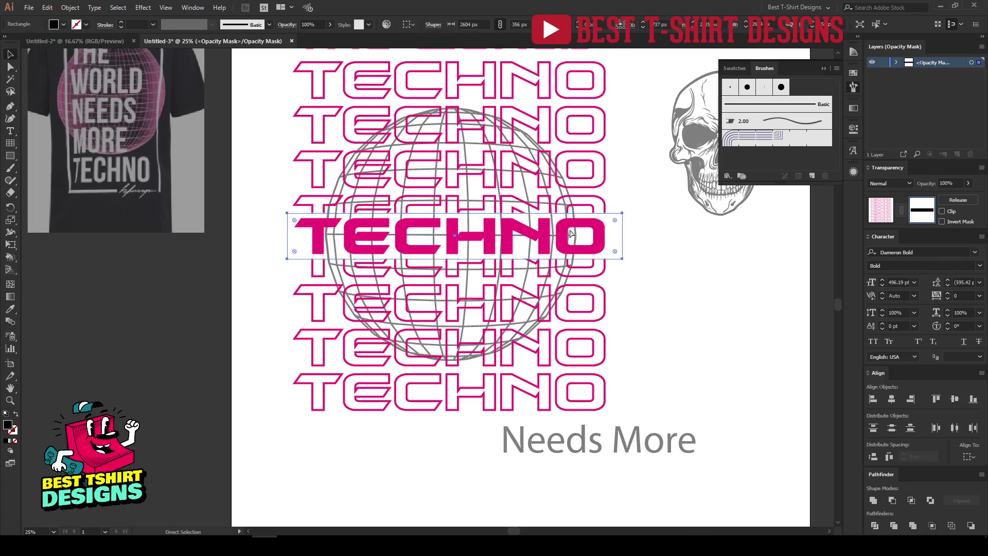
key(v)
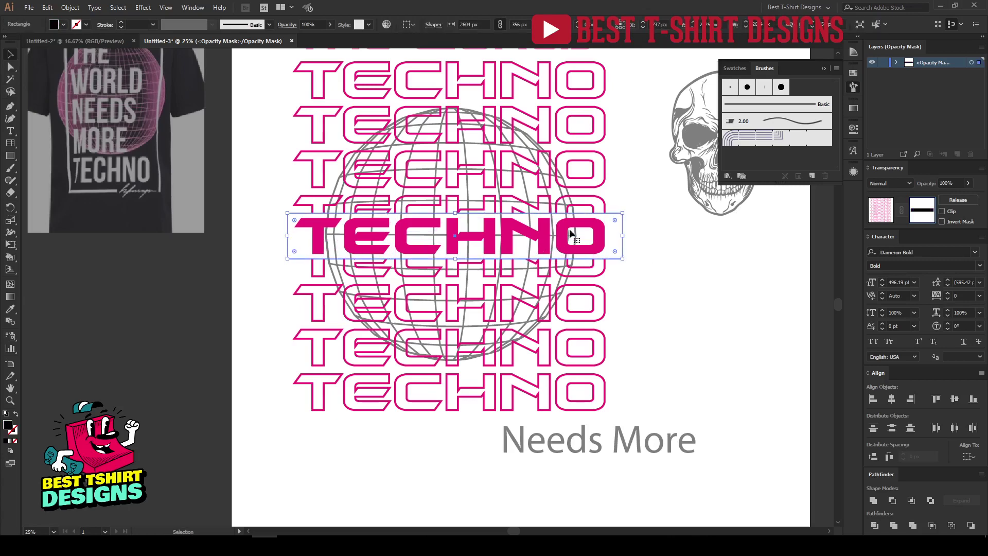
click(879, 211)
click(754, 275)
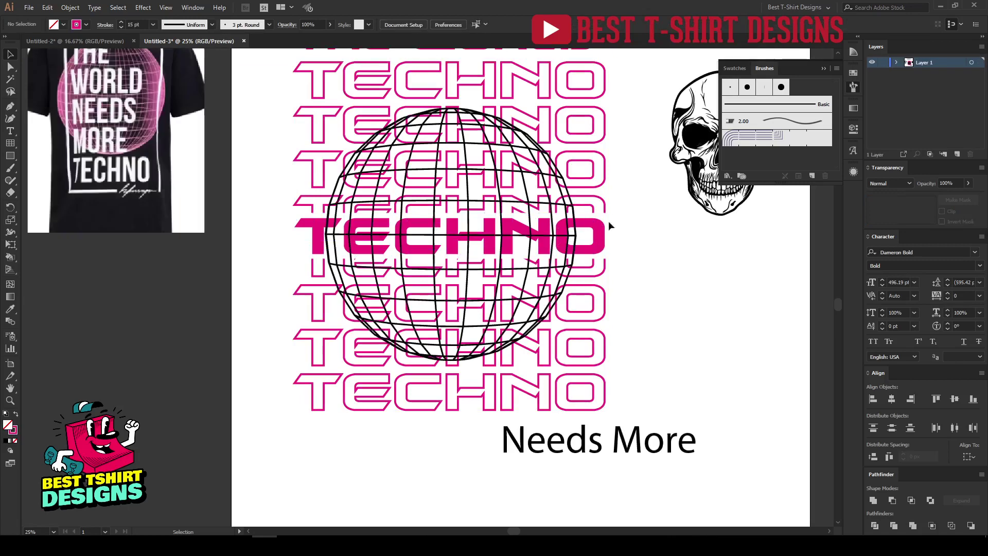
Create an opacity mask on the wireframe globe and paste the black rectangle in place to hide its band behind the solid TECHNO
click(536, 219)
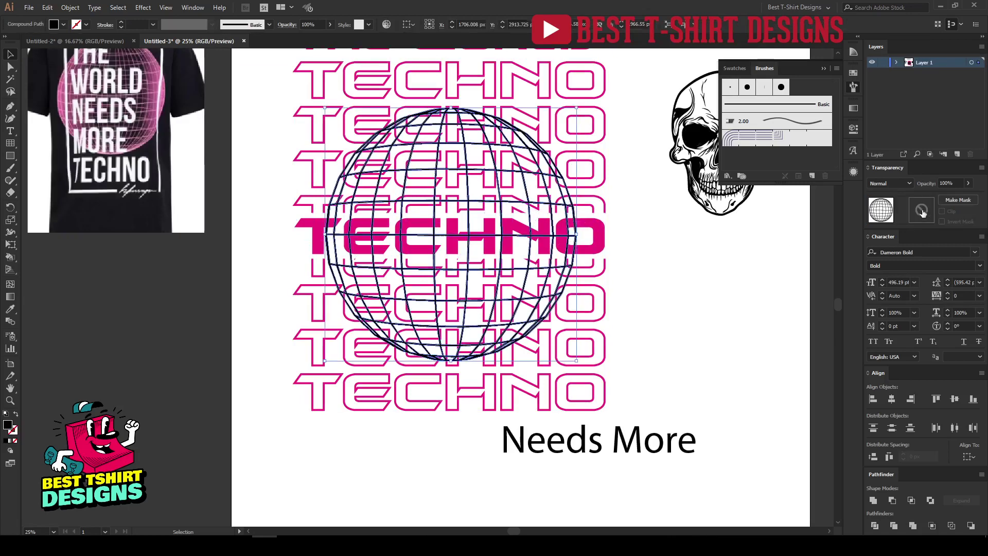
click(921, 211)
key(ctrl+f)
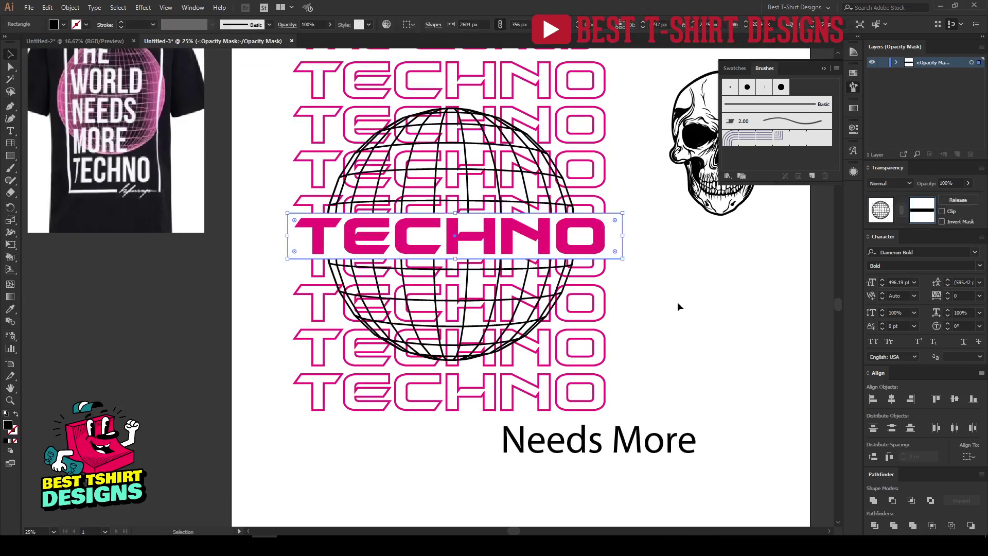
click(687, 302)
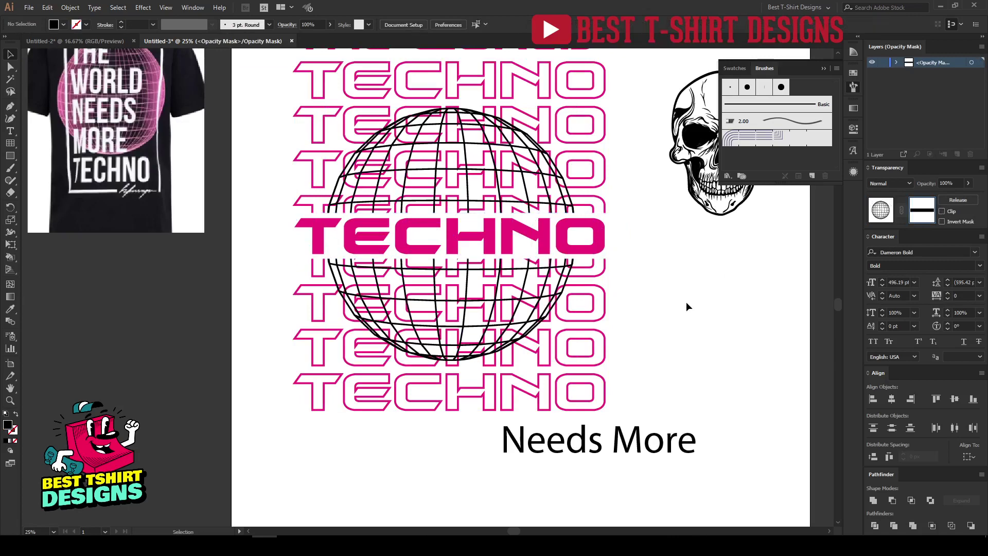
Leave the globe's opacity mask editing and return to the normal artwork with nothing selected
click(879, 215)
scroll(464, 362, down, 1)
click(620, 344)
scroll(509, 305, up, 1)
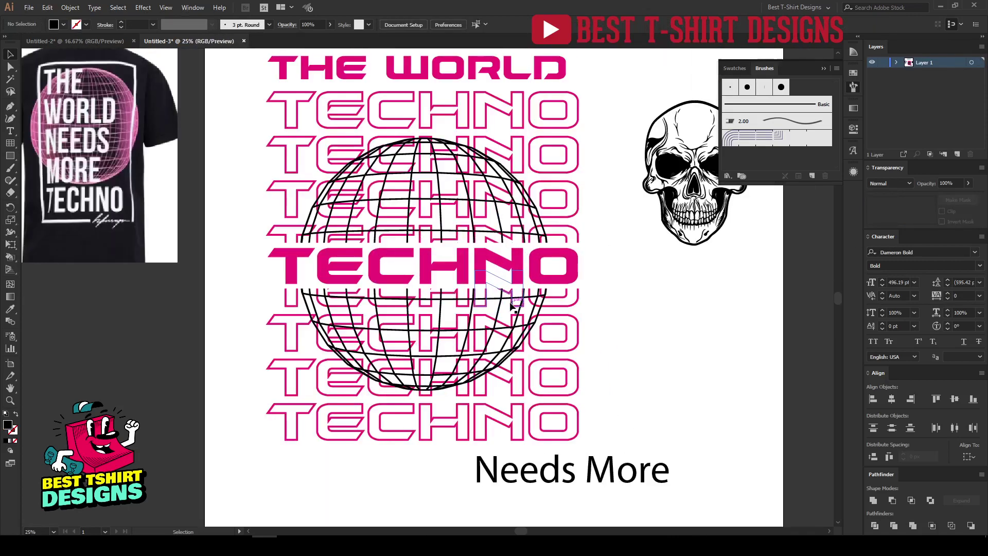
Copy the wireframe globe and paste it in place inside the opacity mask of the TECHNO rows group
click(512, 305)
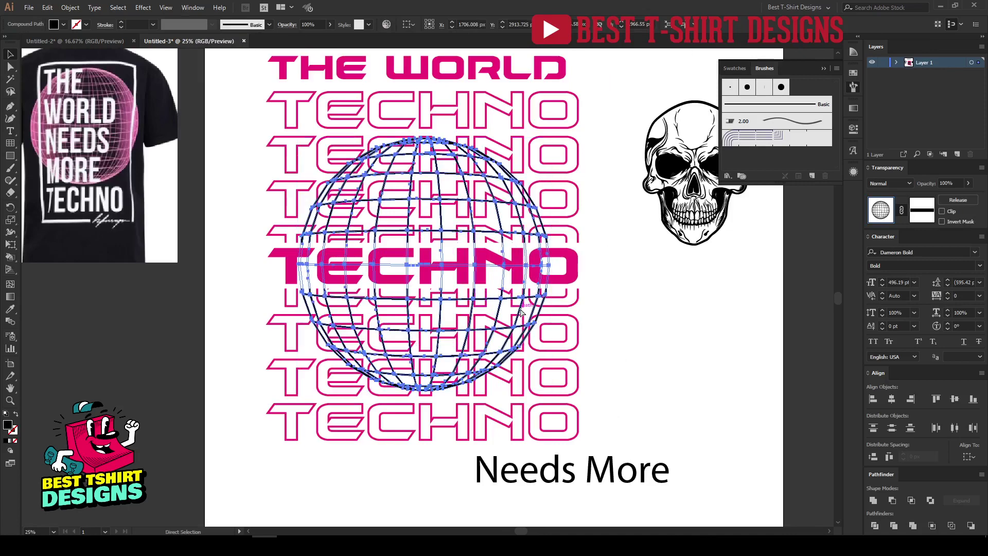
key(v)
click(576, 323)
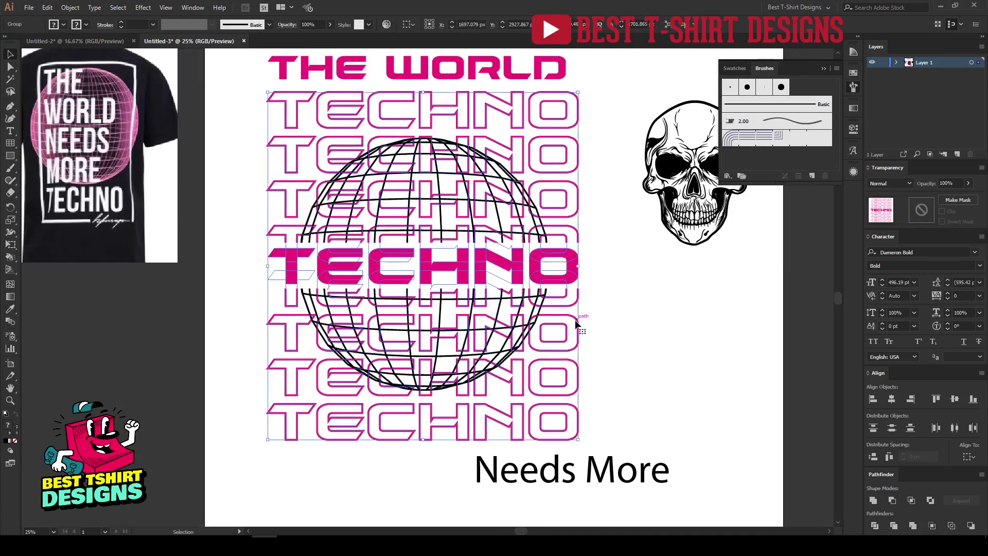
double_click(575, 320)
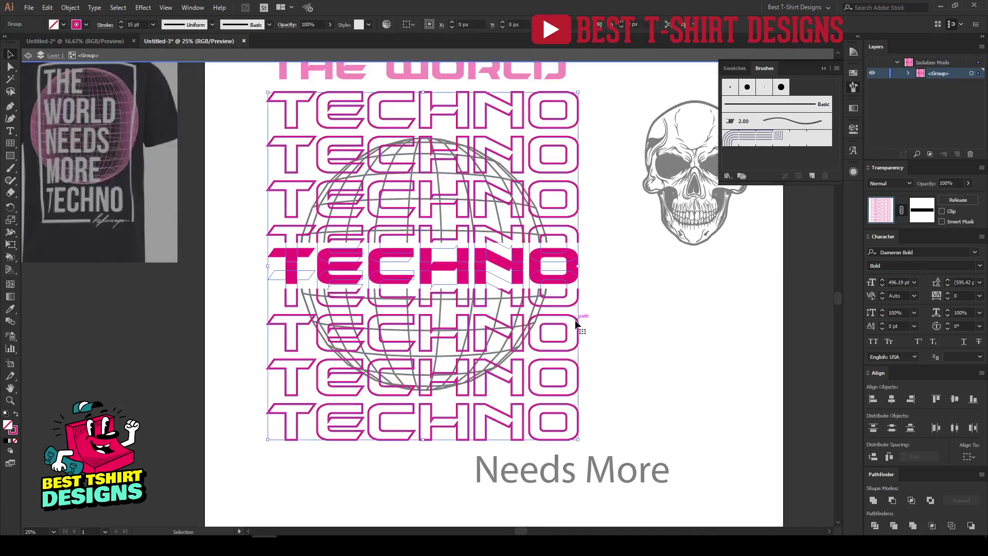
click(922, 210)
key(ctrl+f)
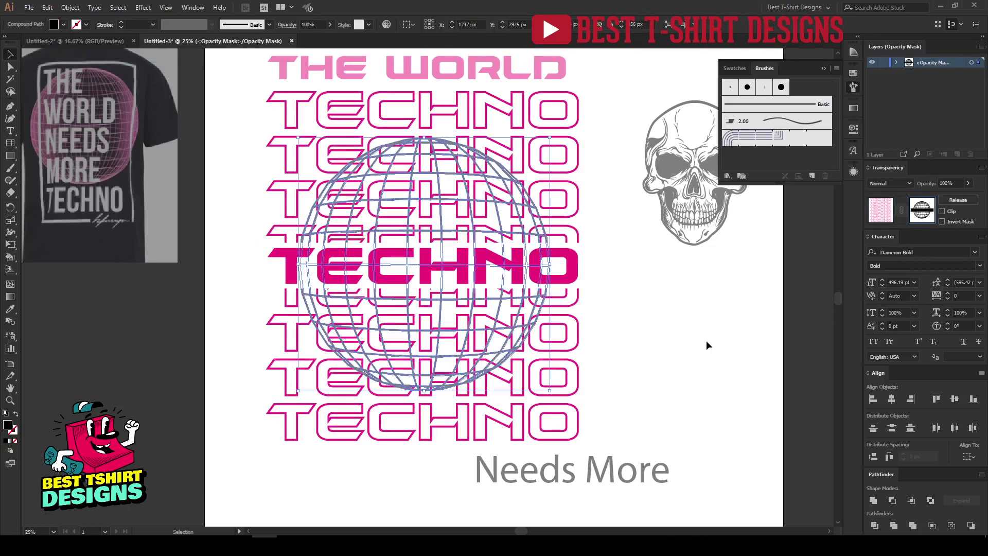
Turn the pasted globe into a solid black silhouette in the mask to hide the rows behind it, and leave mask editing
click(913, 525)
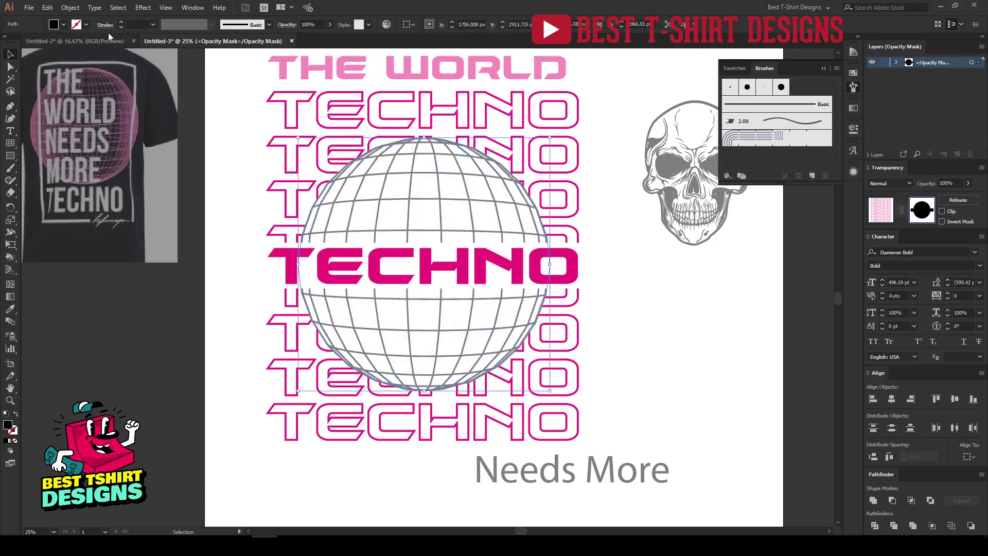
click(63, 25)
click(877, 214)
click(678, 312)
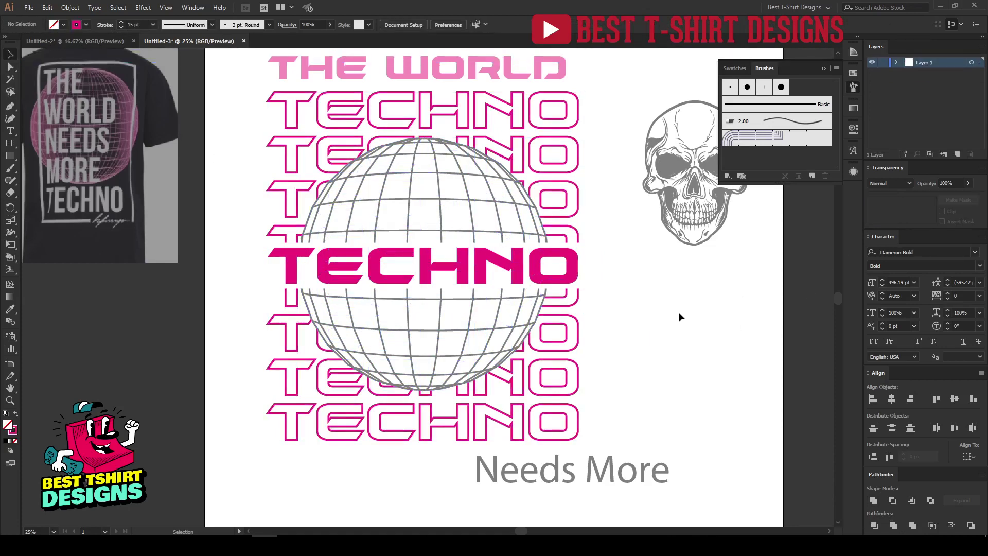
Fill the wireframe globe with bright green
click(472, 216)
click(63, 25)
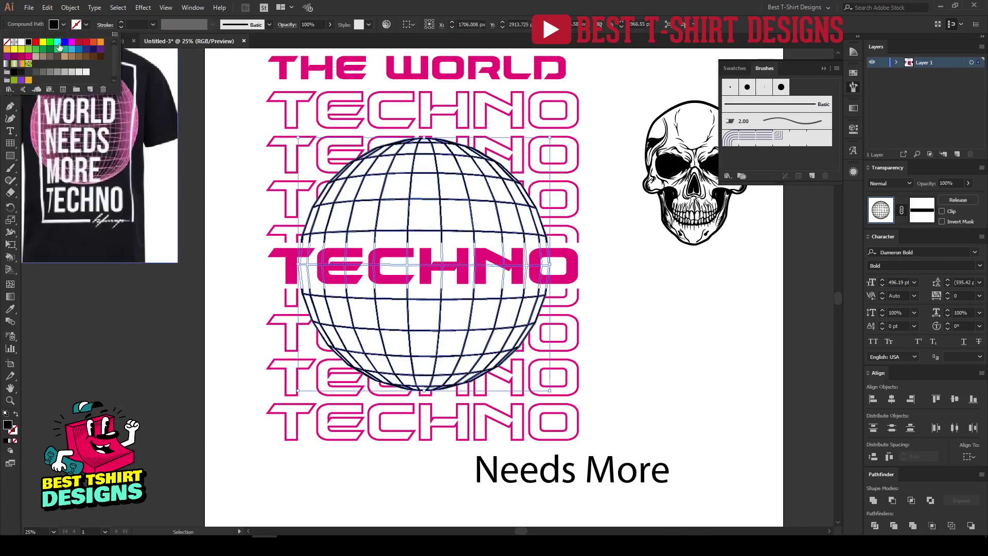
click(52, 47)
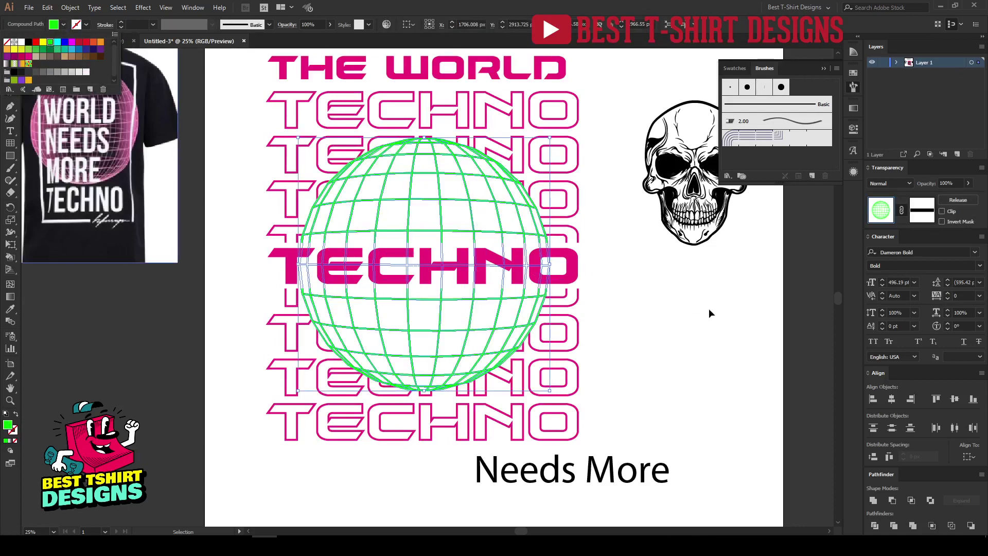
click(660, 299)
key(ctrl+minus)
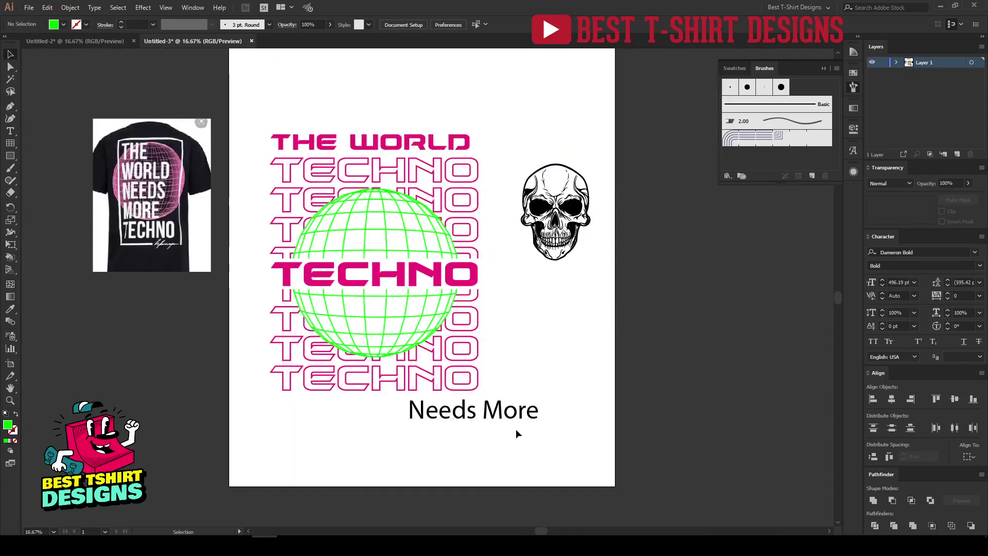
Move the Needs More text and the skull off the artboard to clear space around the design
drag(516, 431, 707, 438)
drag(581, 223, 685, 254)
click(72, 190)
Draw a black rectangle about 3053 by 3557 px around the lettering and globe and send it to the back
click(11, 157)
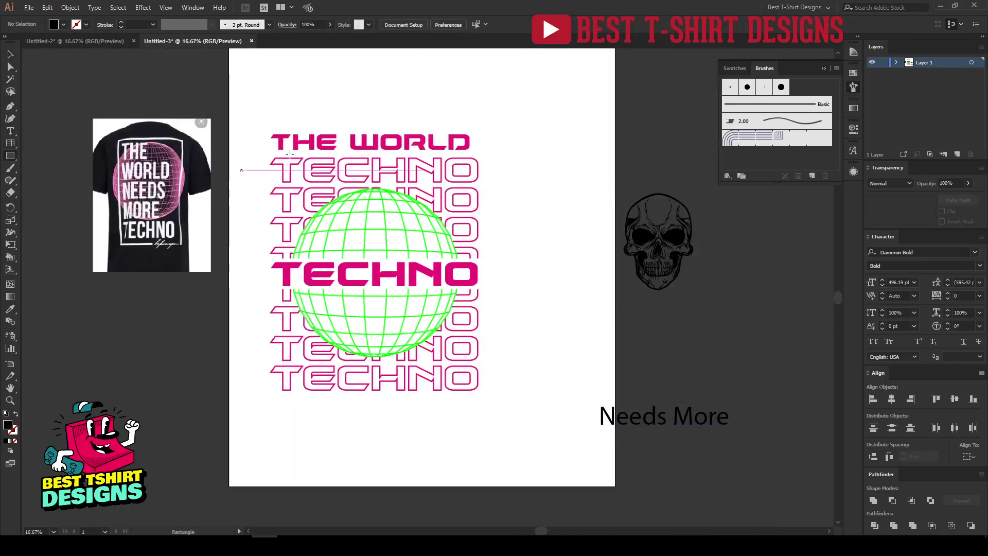
drag(250, 116, 512, 420)
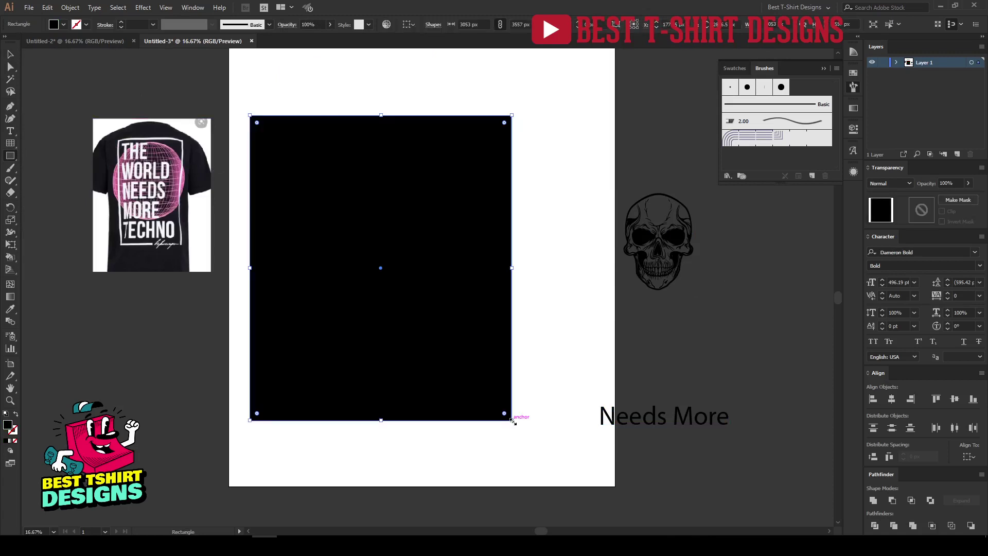
key(ctrl+shift+bracketleft)
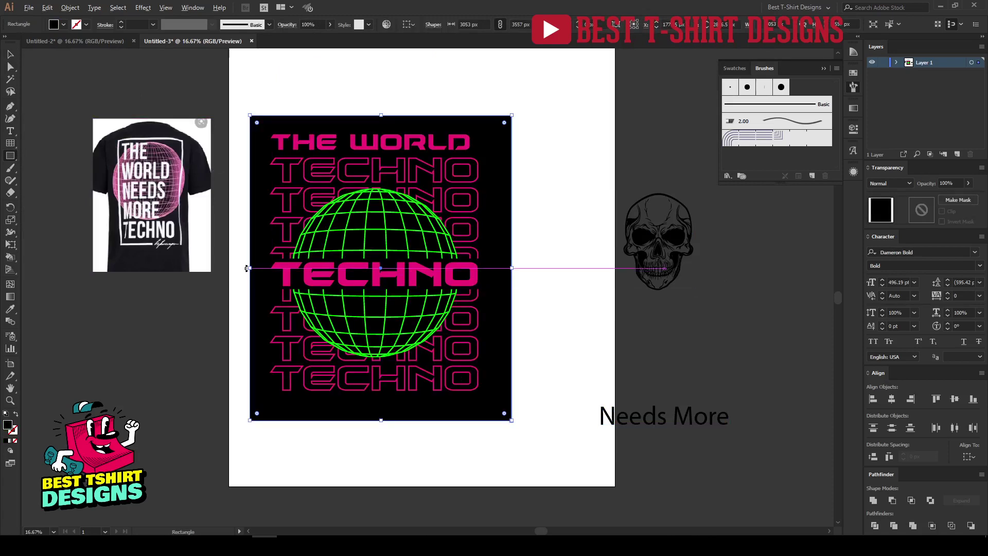
scroll(247, 269, up, 1)
key(v)
click(693, 299)
key(space)
drag(644, 302, 617, 312)
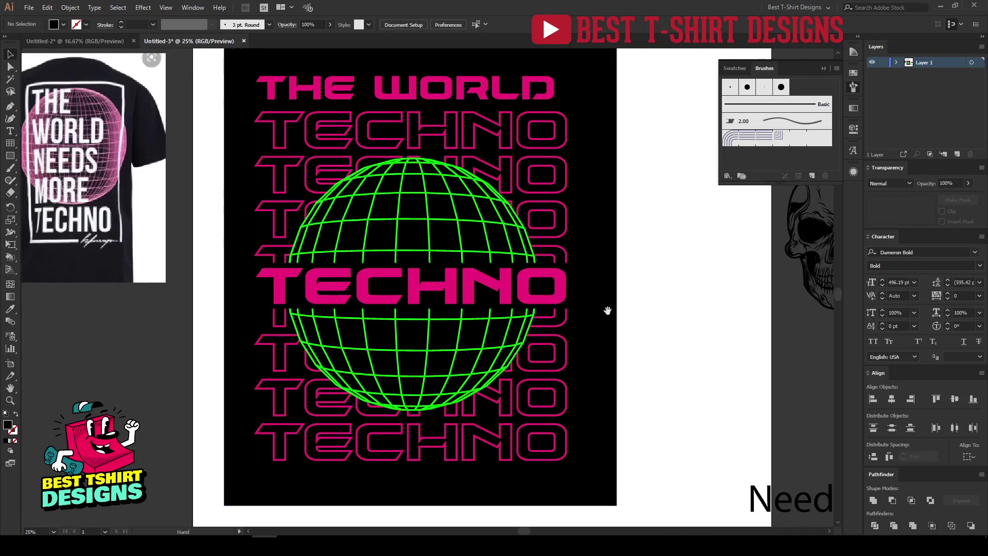
Convert THE WORLD to outlines and stretch its left edge slightly toward the left edge of the TECHNO rows
scroll(425, 236, down, 1)
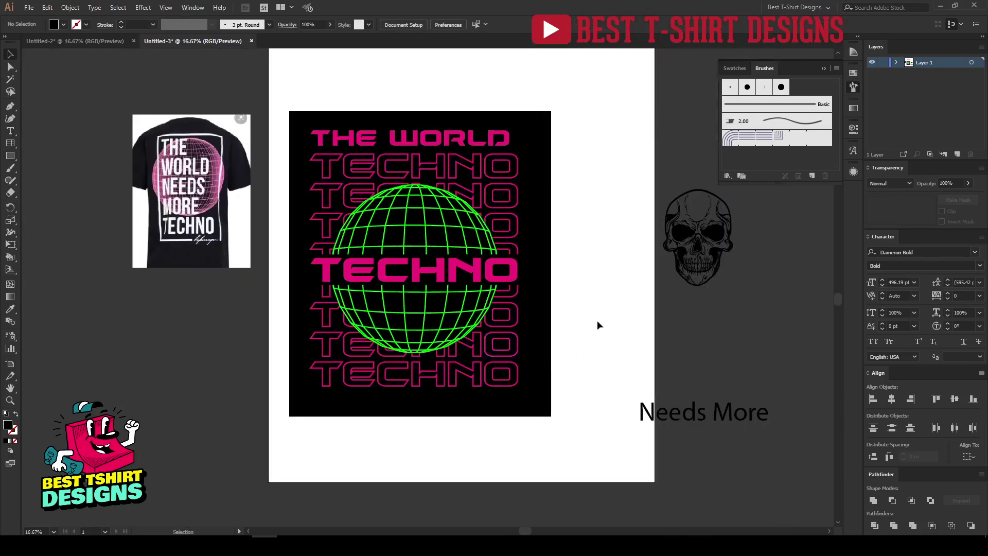
scroll(425, 141, up, 1)
right_click(425, 141)
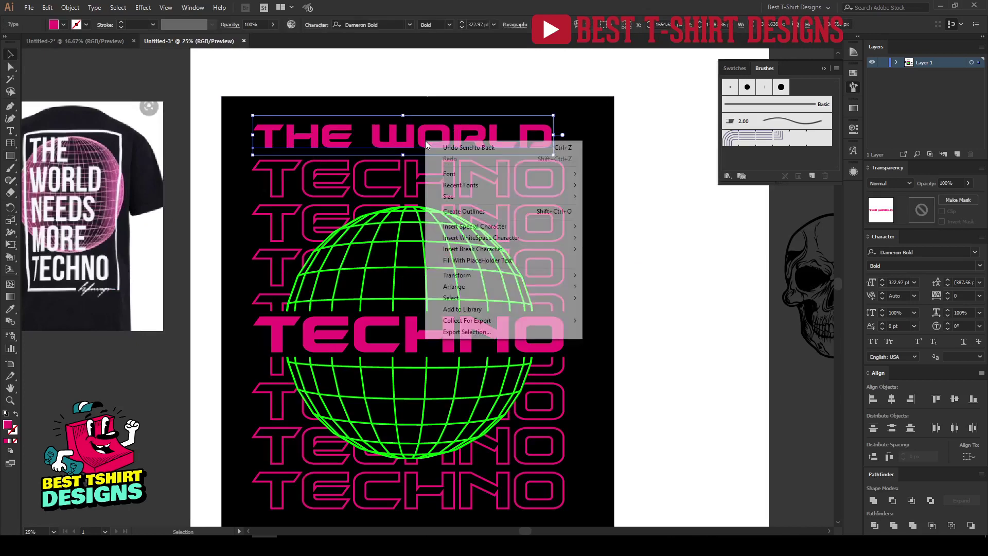
click(454, 212)
mouse_move(253, 137)
mouse_down()
mouse_move(279, 139)
mouse_move(251, 142)
mouse_up()
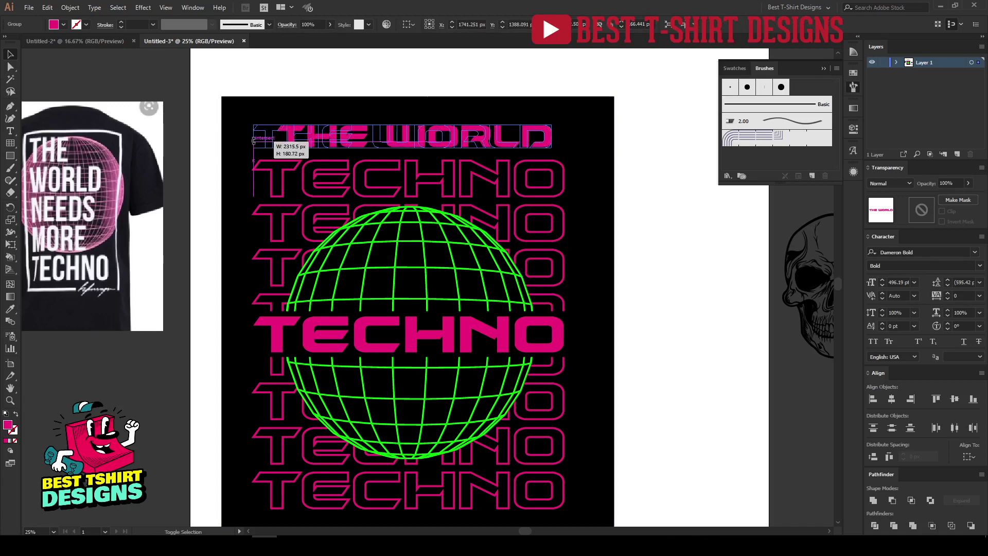
click(205, 159)
scroll(232, 143, up, 1)
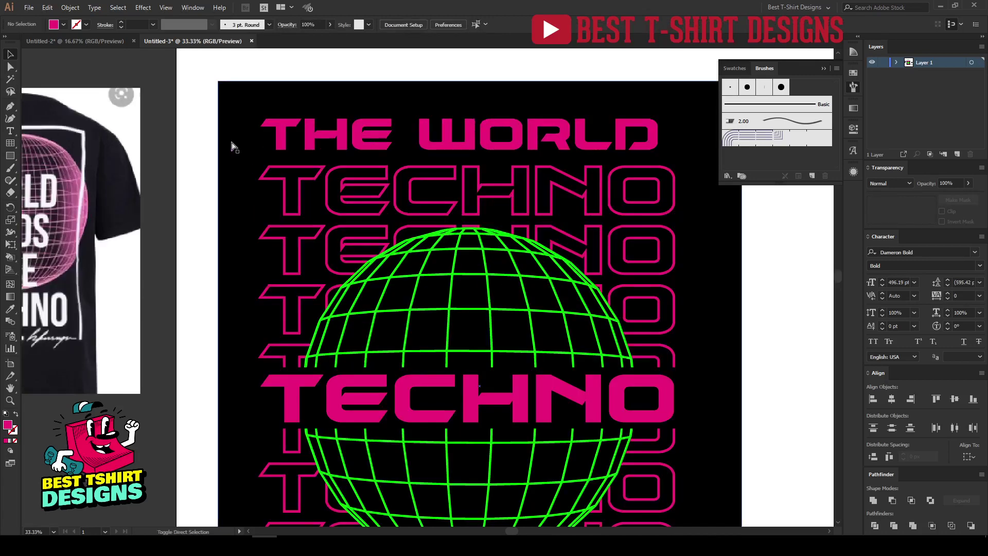
Show the rulers and place a vertical guide at the left edge of the outlined TECHNO rows
key(ctrl+r)
scroll(234, 147, up, 1)
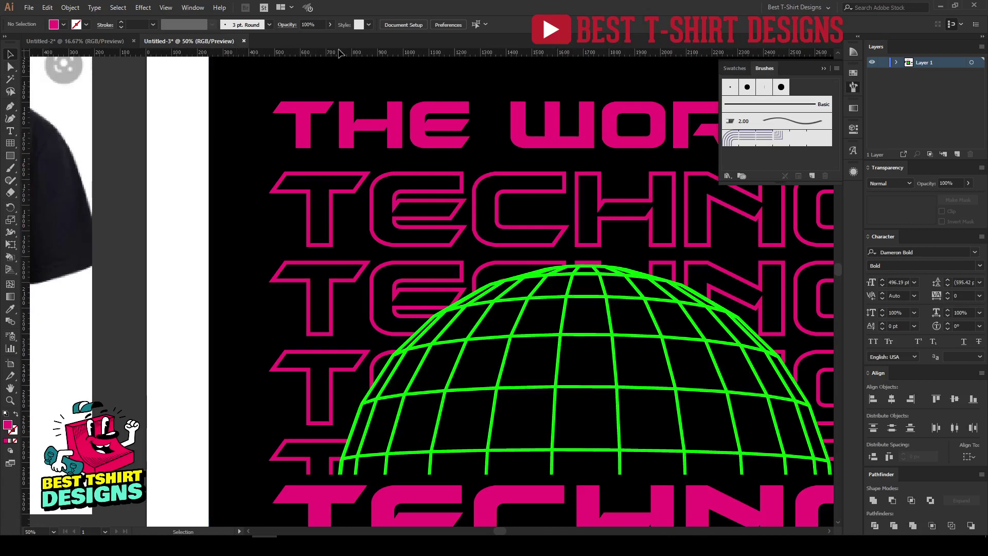
drag(286, 199, 270, 210)
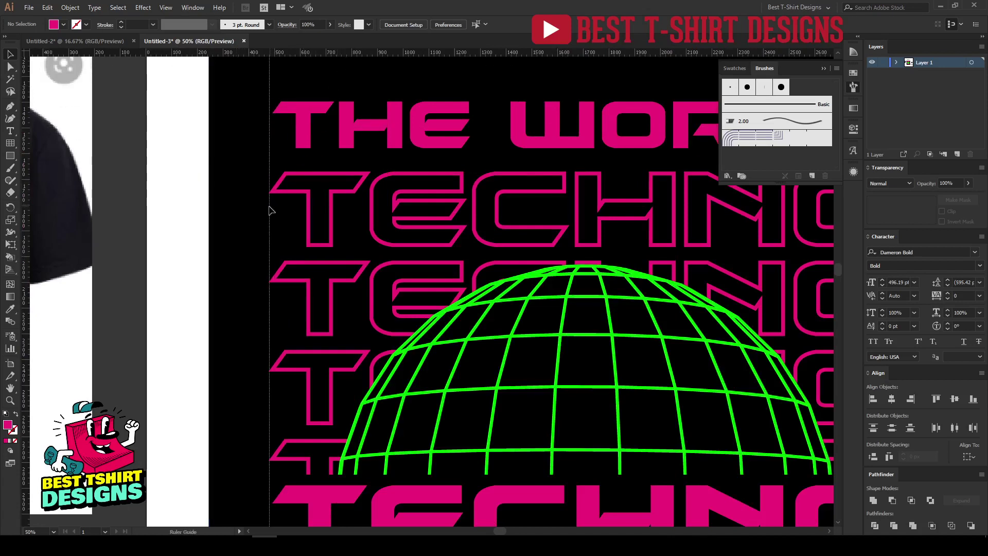
scroll(177, 165, down, 2)
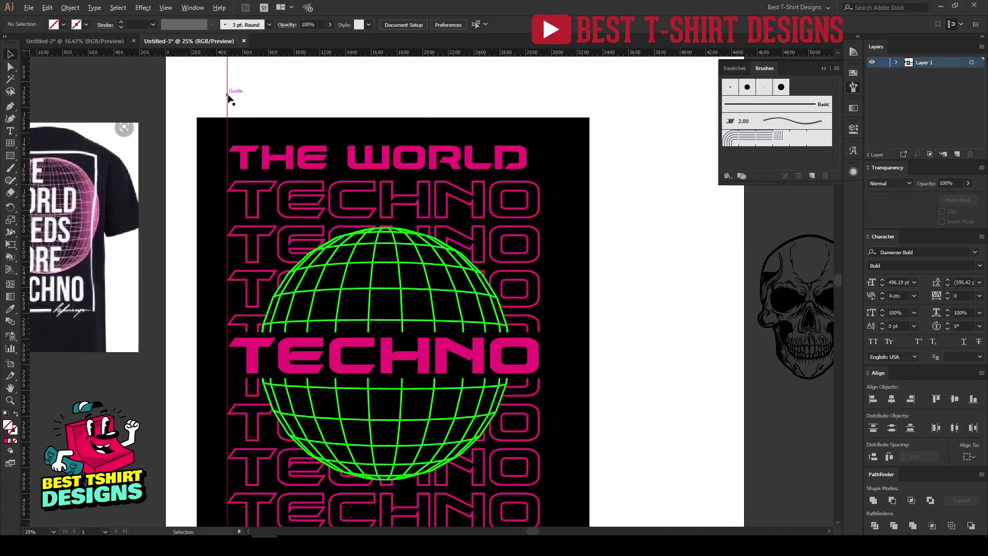
Duplicate the vertical guide and align the copy exactly with the right edge of the outlined TECHNO rows
drag(230, 99, 540, 155)
scroll(540, 156, up, 4)
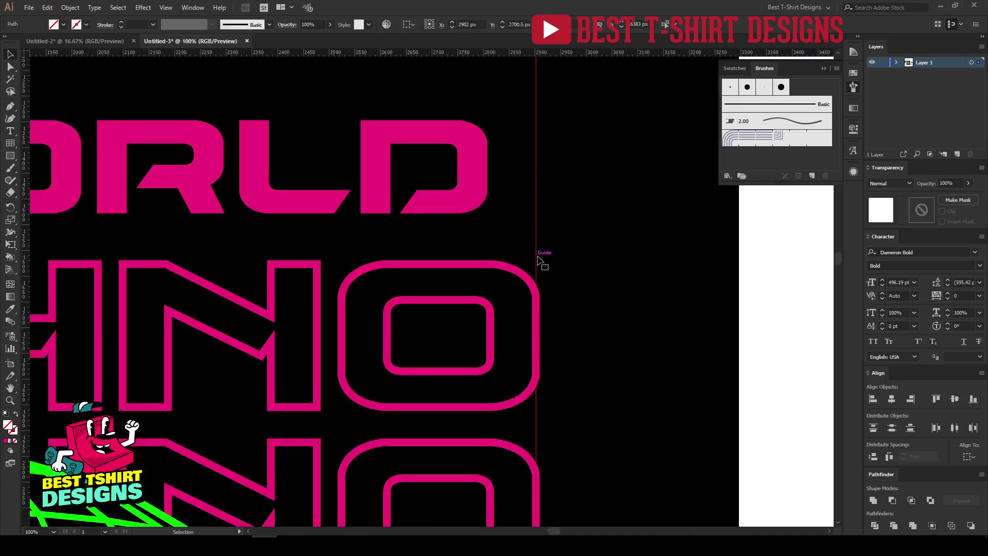
drag(536, 260, 540, 262)
scroll(516, 214, down, 3)
Stretch THE WORLD to span both vertical guides and nudge it down closer to the first TECHNO row
click(503, 199)
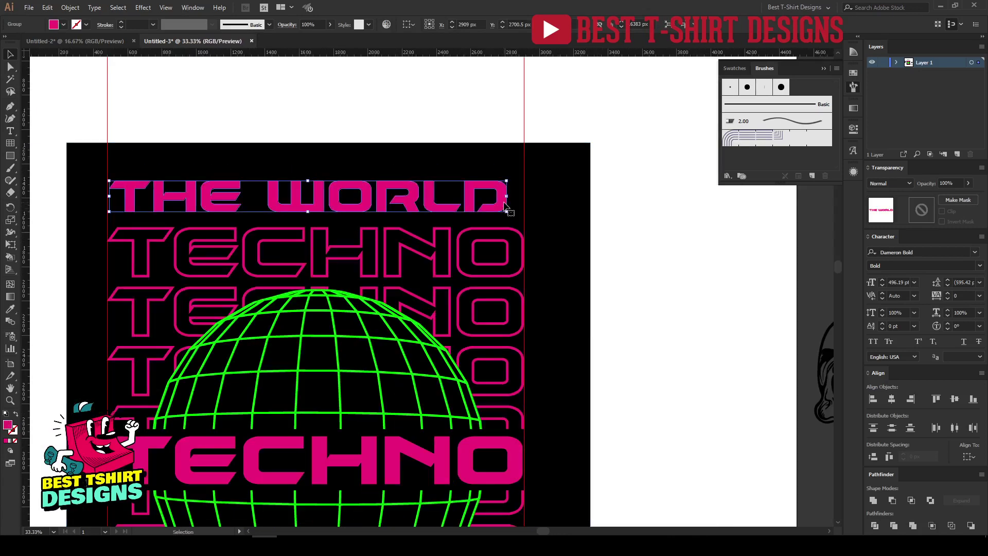
drag(509, 197, 525, 197)
drag(109, 196, 106, 196)
key(shift+Down)
key(shift+Down)
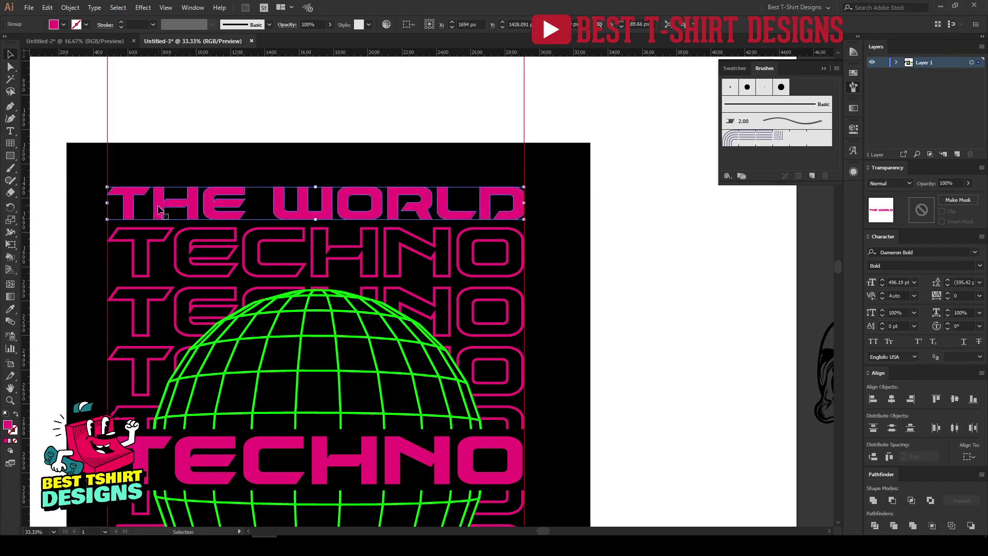
scroll(335, 161, down, 1)
click(621, 279)
Move the Needs More text beside the black rectangle and set its font to Dameron Bold
scroll(439, 206, down, 1)
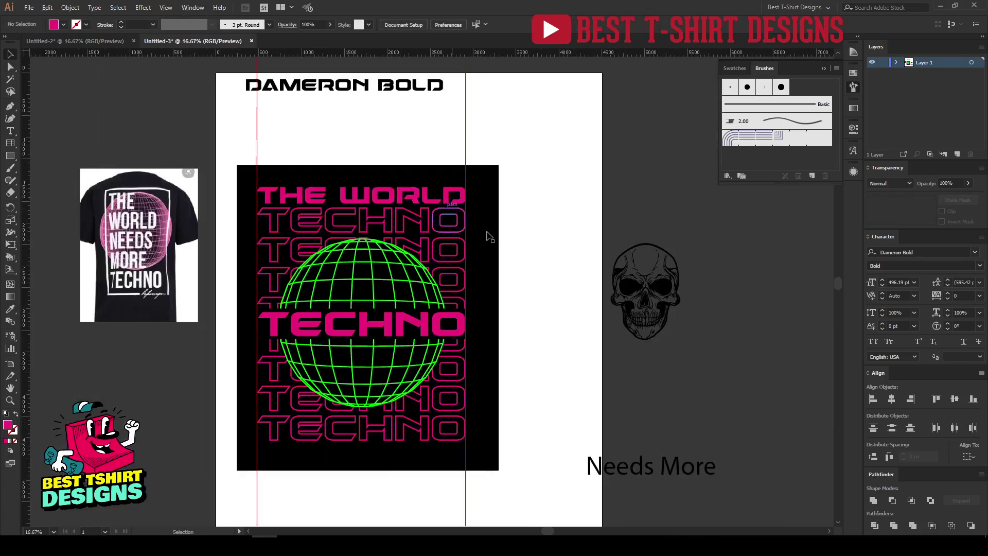
scroll(638, 442, down, 1)
drag(638, 444, 542, 284)
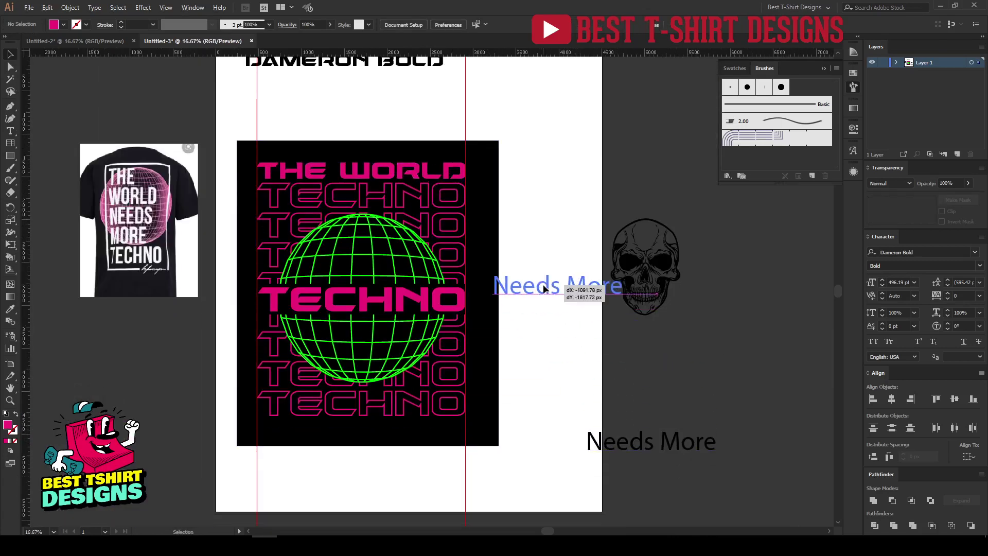
right_click(542, 284)
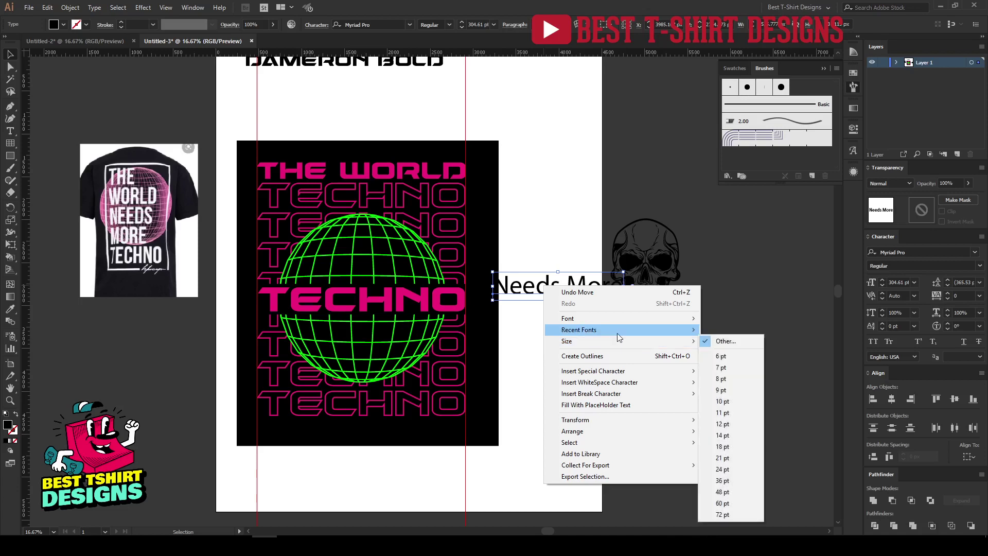
mouse_move(616, 332)
click(754, 332)
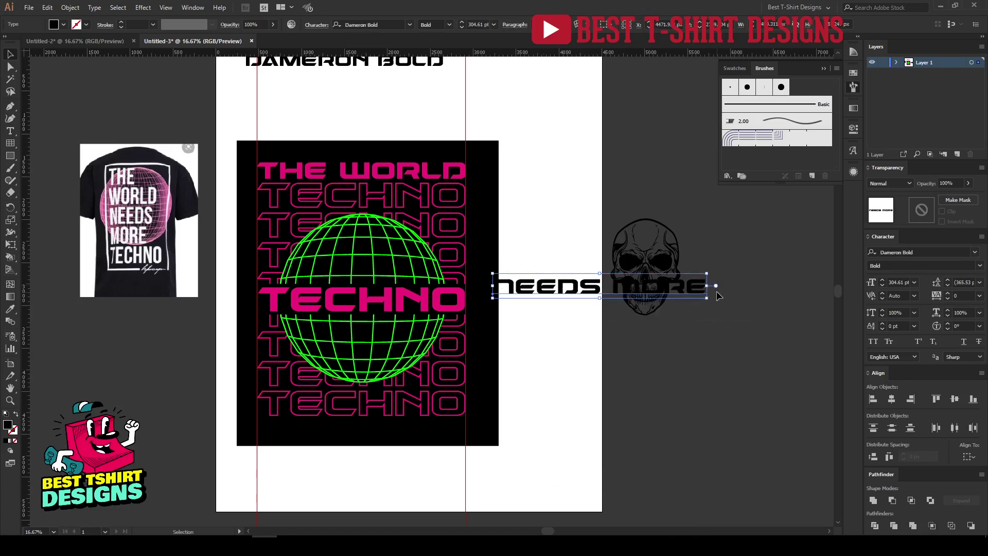
Place NEEDS MORE along the right side of the TECHNO rows, rotated 90° clockwise and filled with the globe's green
drag(719, 296, 621, 352)
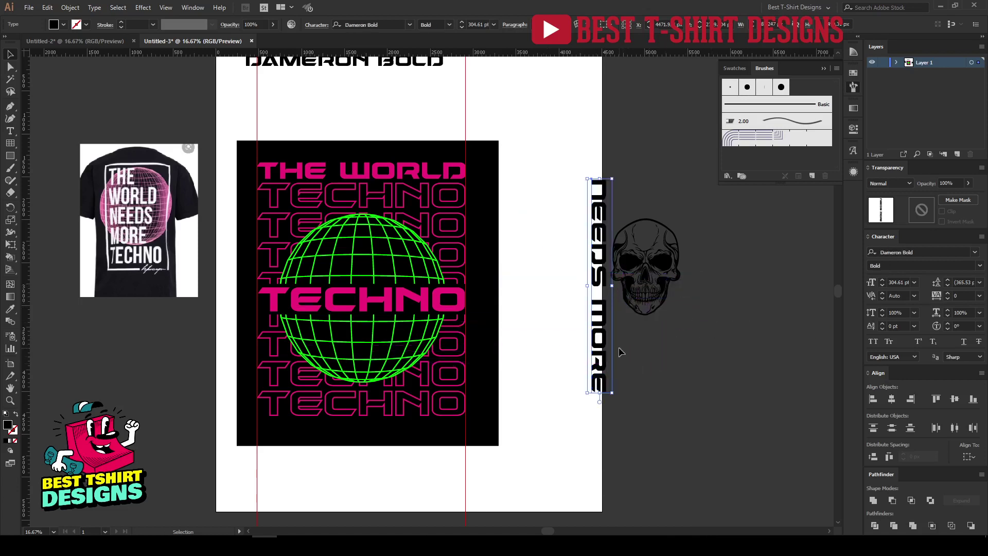
key(i)
click(419, 268)
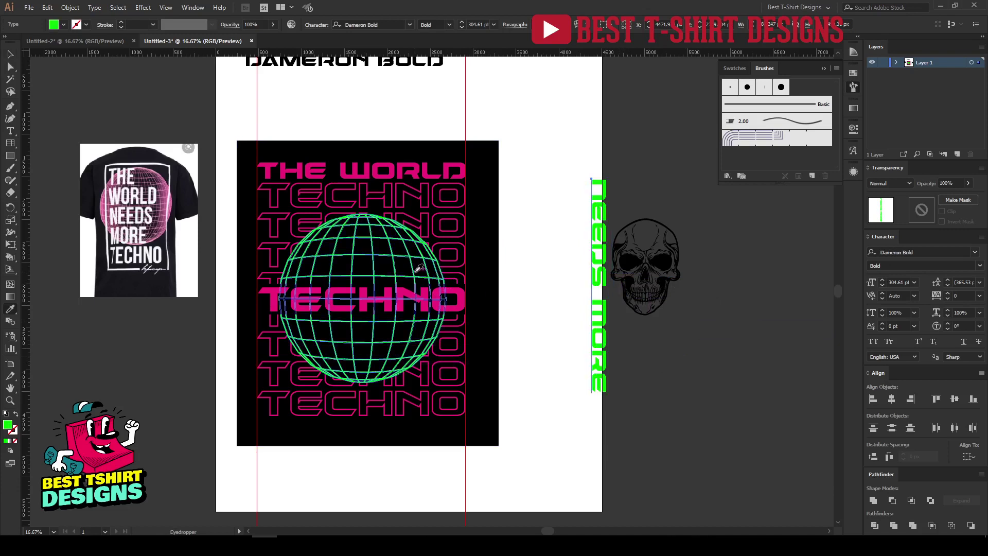
key(v)
drag(602, 307, 481, 299)
Convert the vertical NEEDS MORE to outlines and stretch its lower end down to the bottom of the last TECHNO row
right_click(486, 297)
click(510, 366)
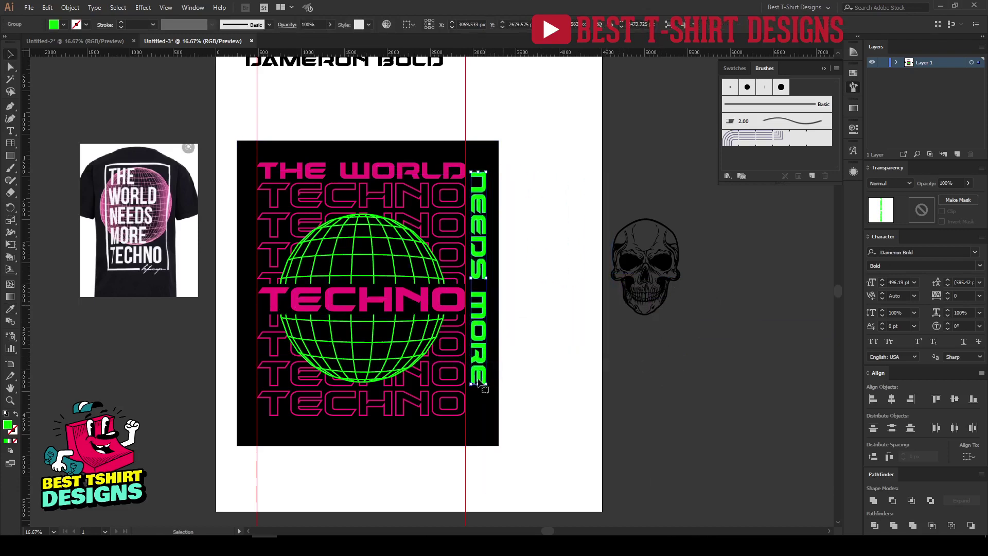
drag(479, 384, 475, 419)
scroll(477, 426, up, 6)
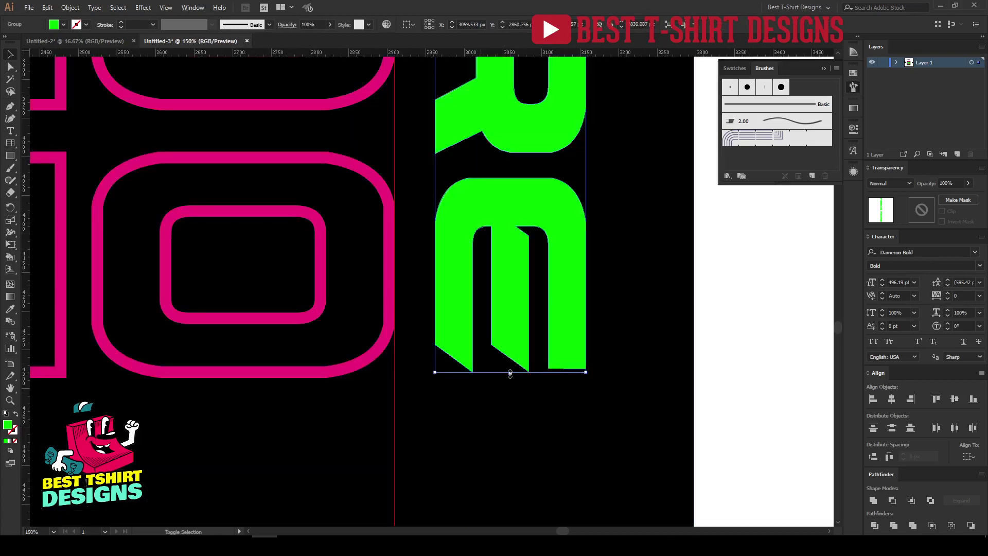
drag(510, 372, 514, 371)
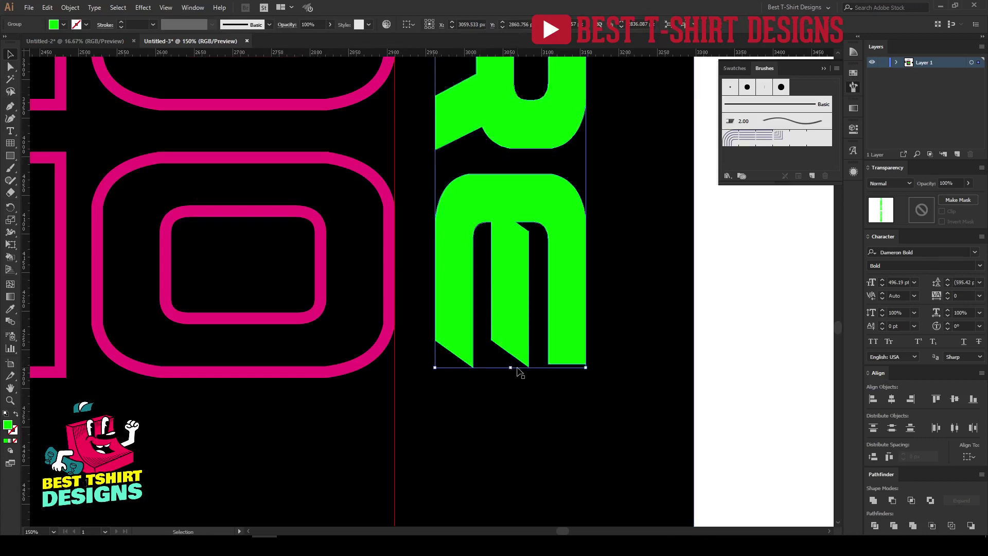
Stretch the upper end of the vertical NEEDS MORE up to the top edge of THE WORLD
scroll(514, 370, down, 3)
scroll(517, 371, up, 5)
scroll(518, 371, up, 10)
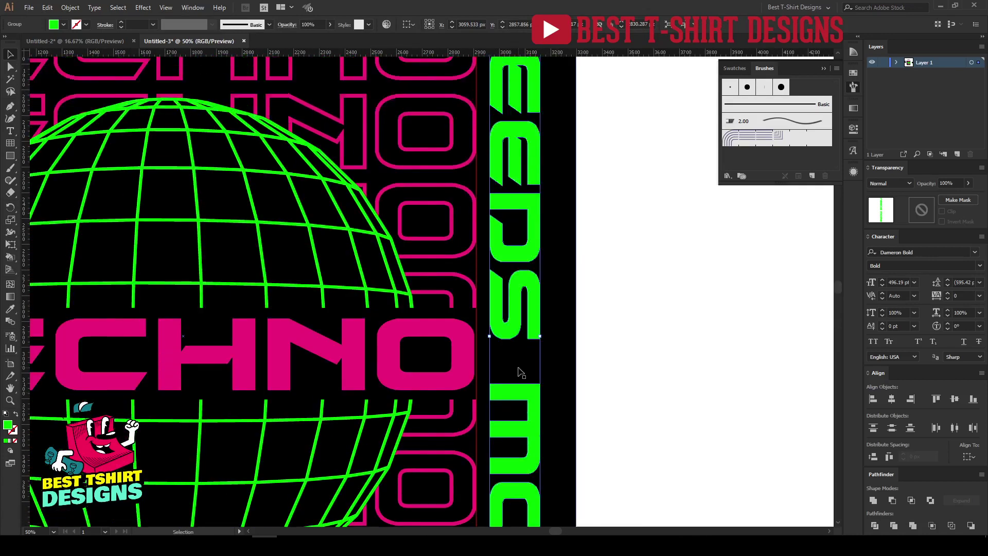
scroll(519, 165, up, 2)
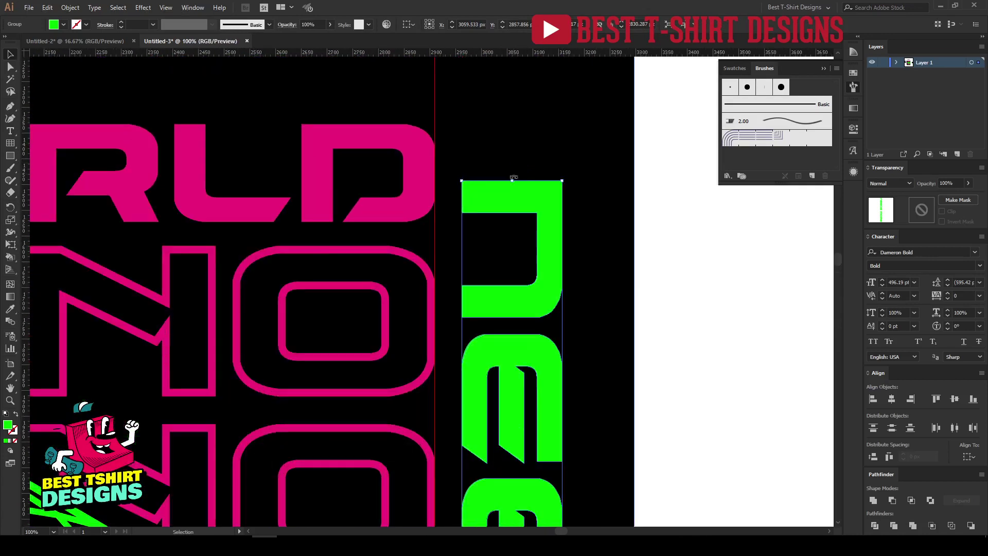
drag(513, 180, 514, 126)
drag(515, 126, 514, 126)
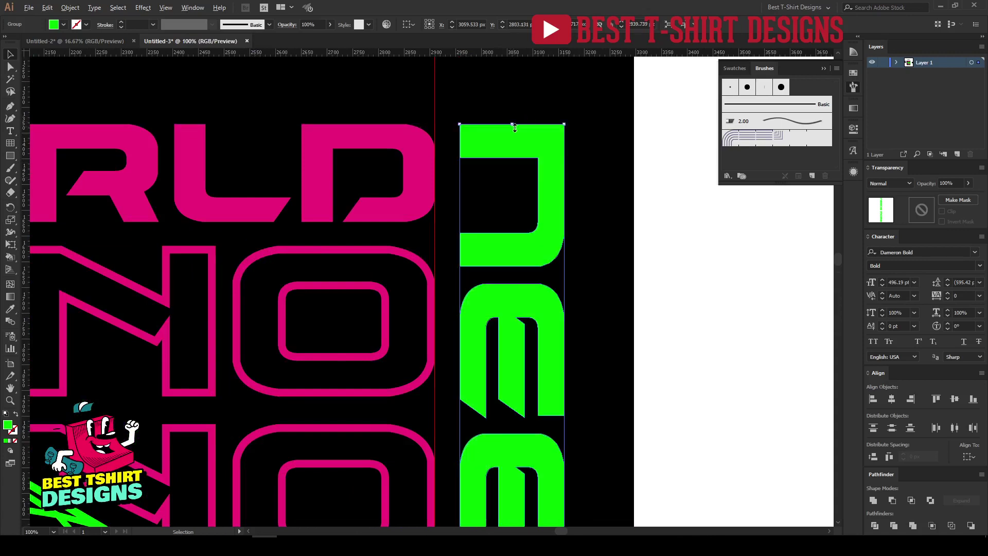
Shift the vertical NEEDS MORE closer to the TECHNO rows and delete the surplus overlapping copies, keeping the nearest one
key(alt+Left)
key(alt+Left)
key(alt+Left)
key(alt+Left)
key(alt+Left)
key(alt+Left)
key(alt+Left)
key(alt+Left)
key(alt+Left)
key(alt+Left)
key(alt+Left)
key(alt+Left)
key(alt+Left)
key(alt+Left)
key(alt+Left)
key(alt+Left)
key(alt+Left)
key(alt+Left)
key(alt+Left)
key(alt+Left)
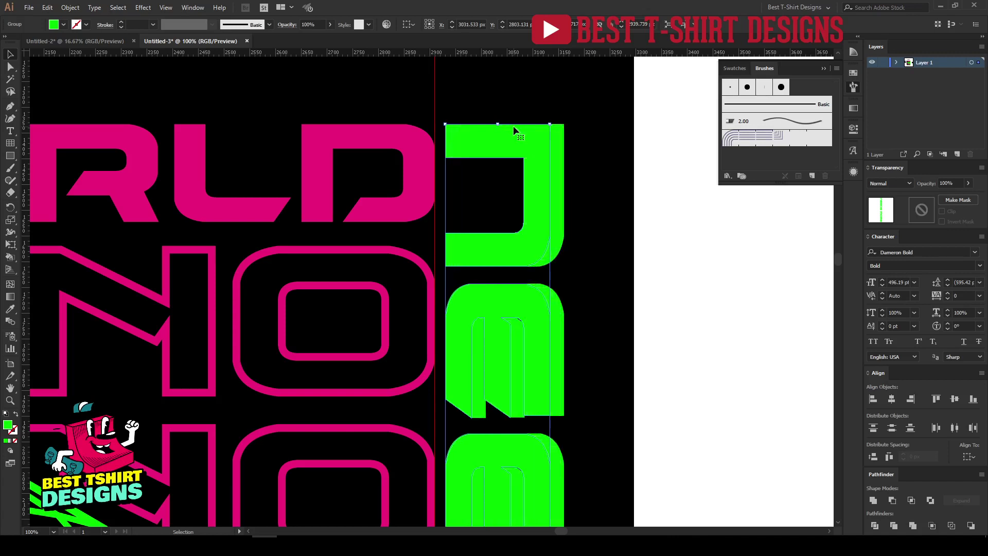
key(ctrl+z)
key(ctrl+z)
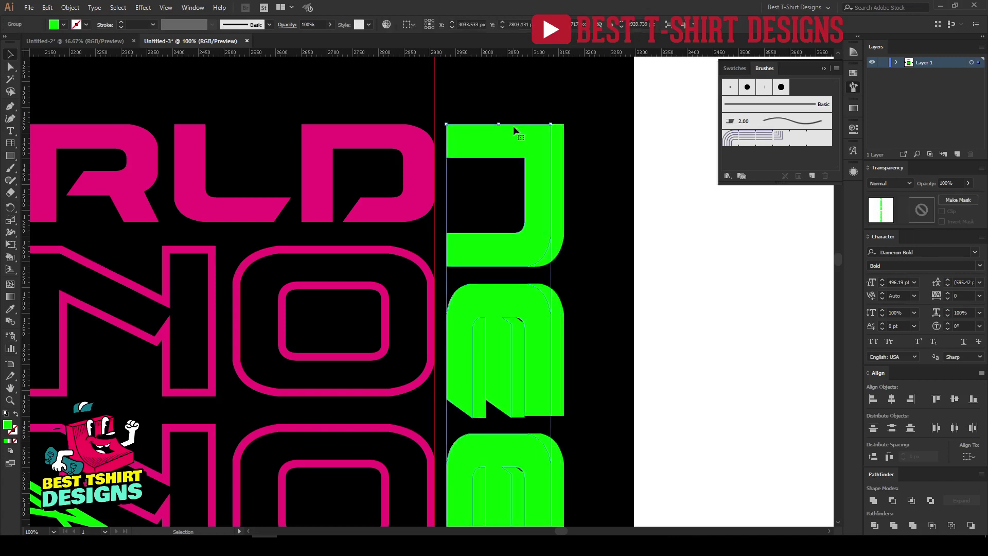
drag(672, 308, 466, 172)
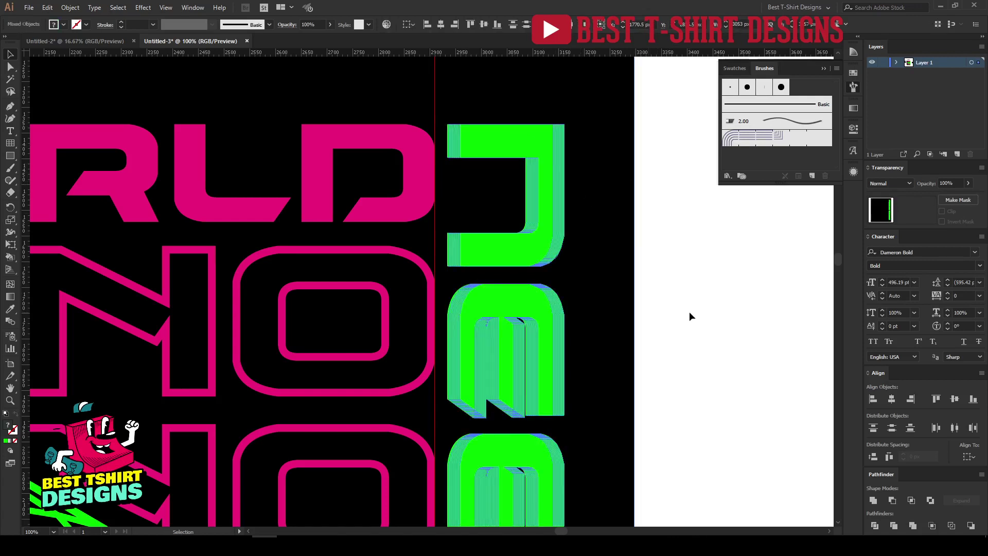
key(Delete)
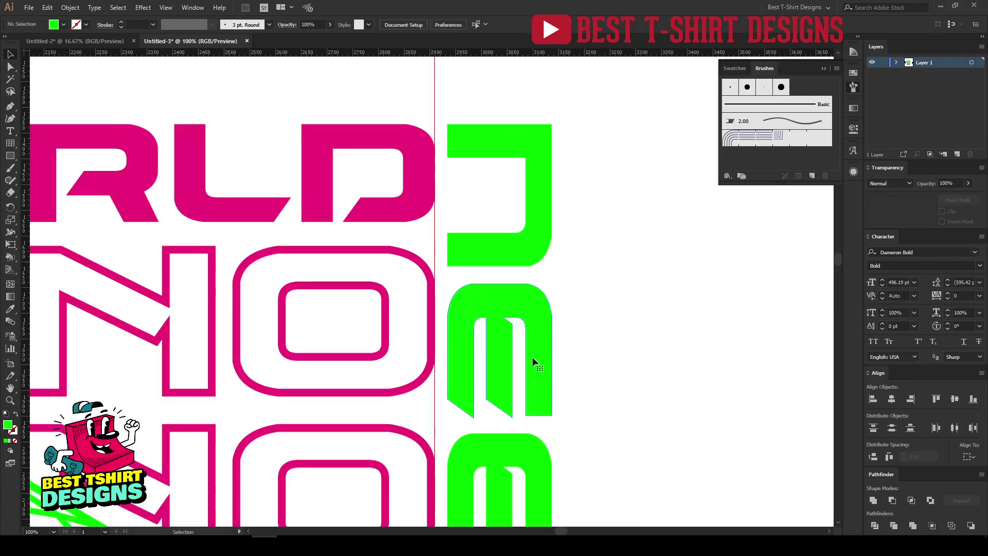
key(ctrl+z)
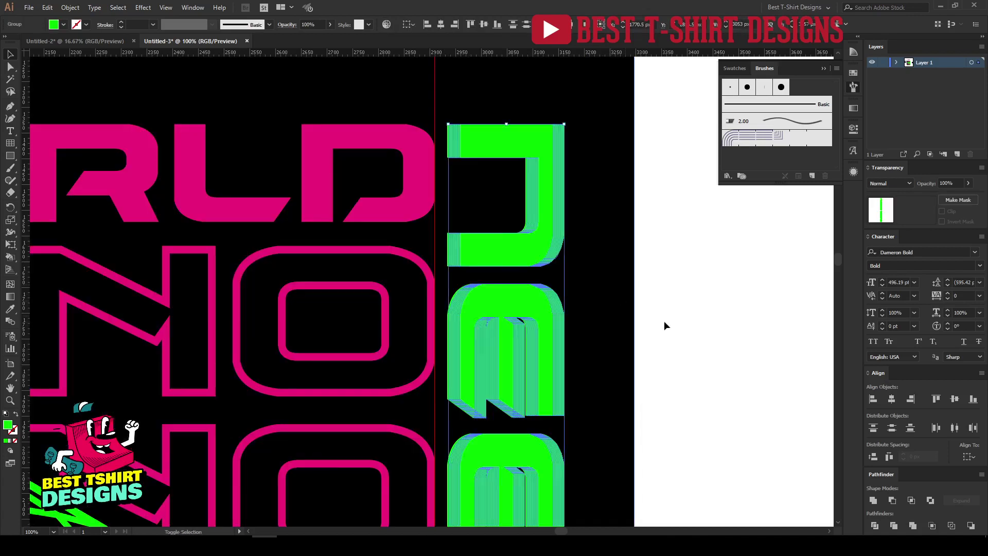
key(Delete)
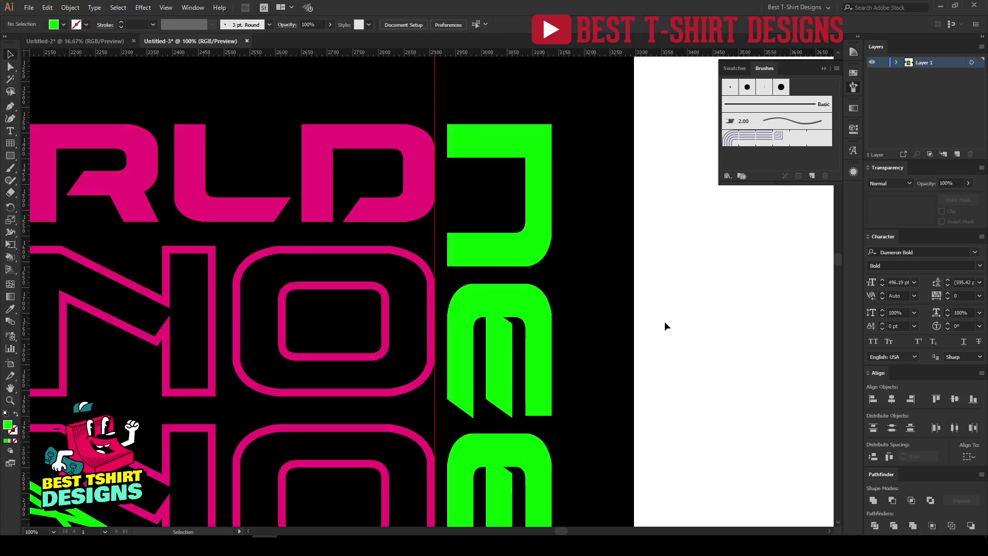
Nudge the vertical NEEDS MORE slightly closer to the TECHNO rows to tighten the gap beside the right guide
click(533, 231)
key(shift+Left)
key(shift+Left)
key(shift+Right)
key(shift+Right)
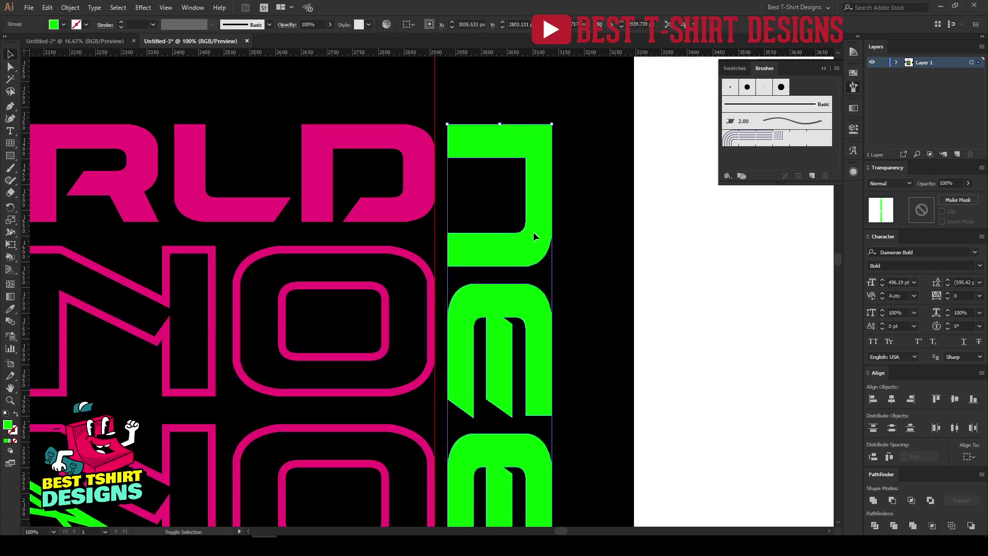
key(Left)
key(Left)
key(Left)
key(Left)
key(Left)
key(Left)
key(Left)
key(Left)
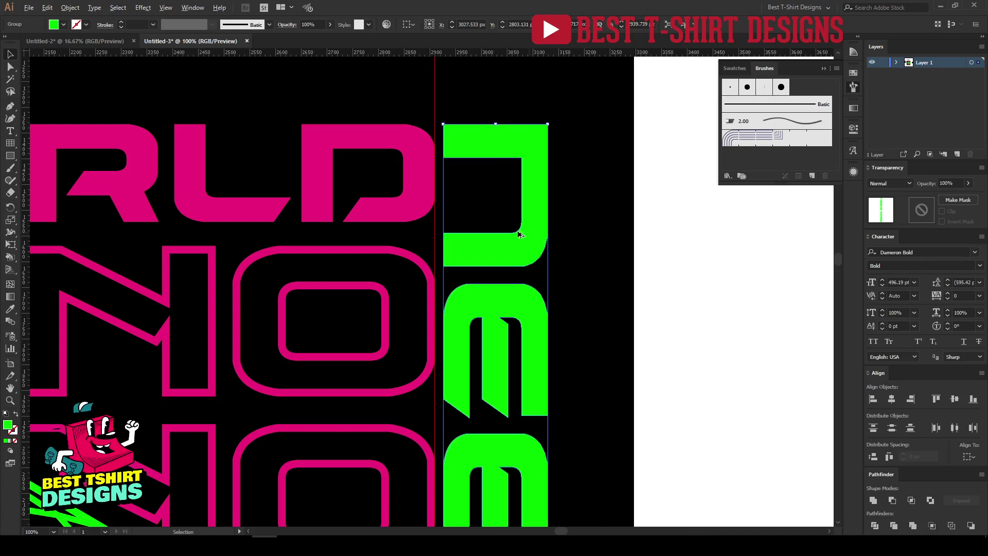
key(ctrl+minus)
key(ctrl+minus)
key(ctrl+minus)
key(ctrl+minus)
key(ctrl+minus)
click(544, 292)
Hide the floating Brushes panel that covers the upper part of the artwork
scroll(541, 292, down, 2)
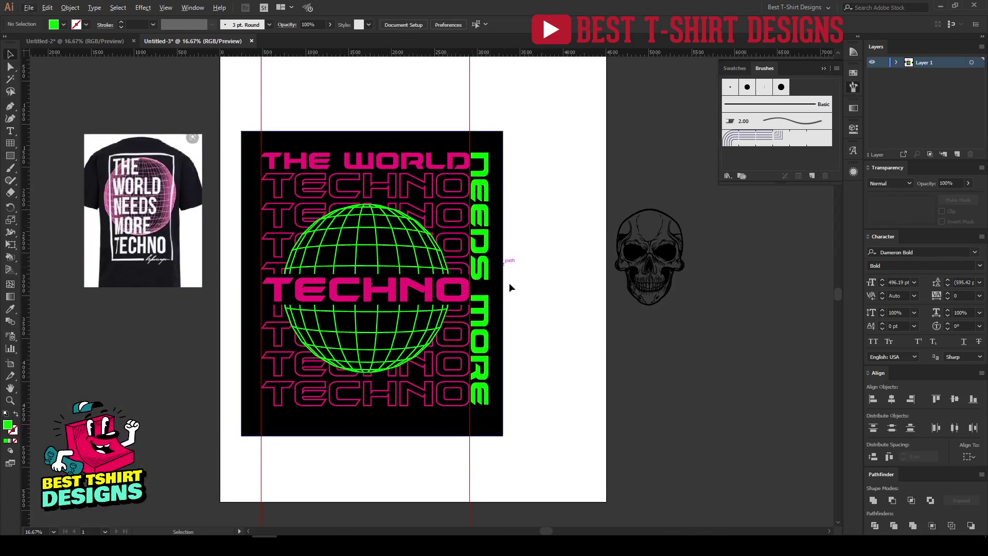
scroll(431, 190, up, 1)
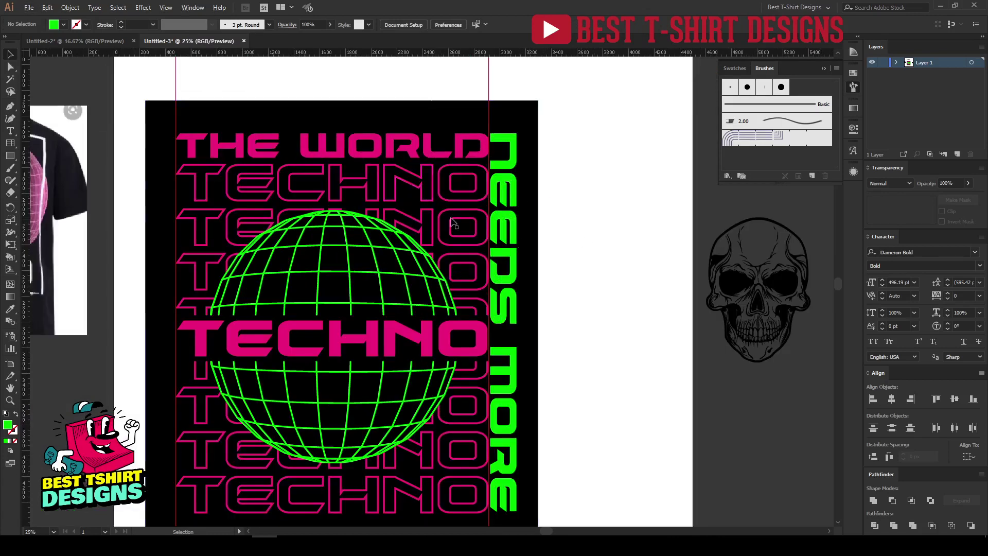
scroll(348, 139, up, 1)
click(345, 146)
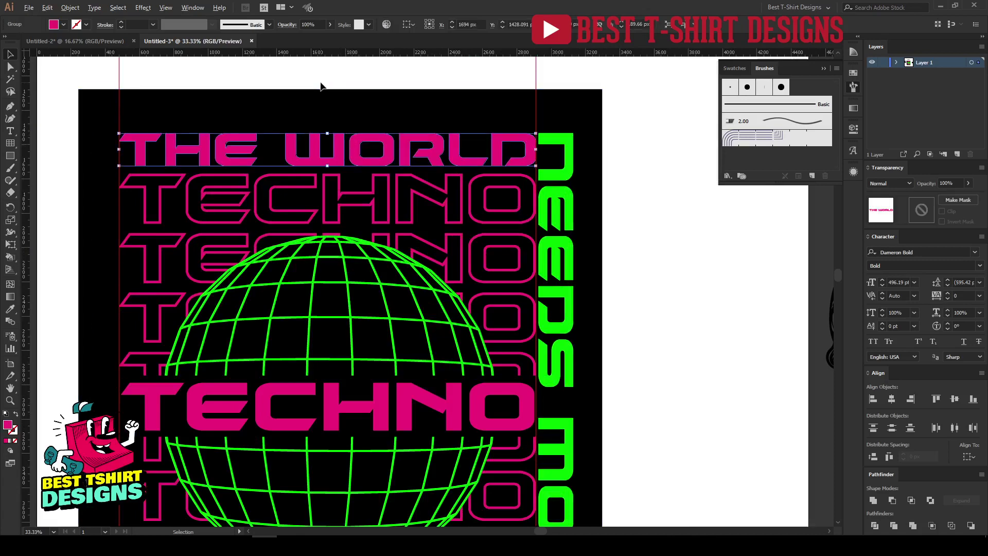
scroll(319, 87, up, 1)
drag(442, 142, 512, 152)
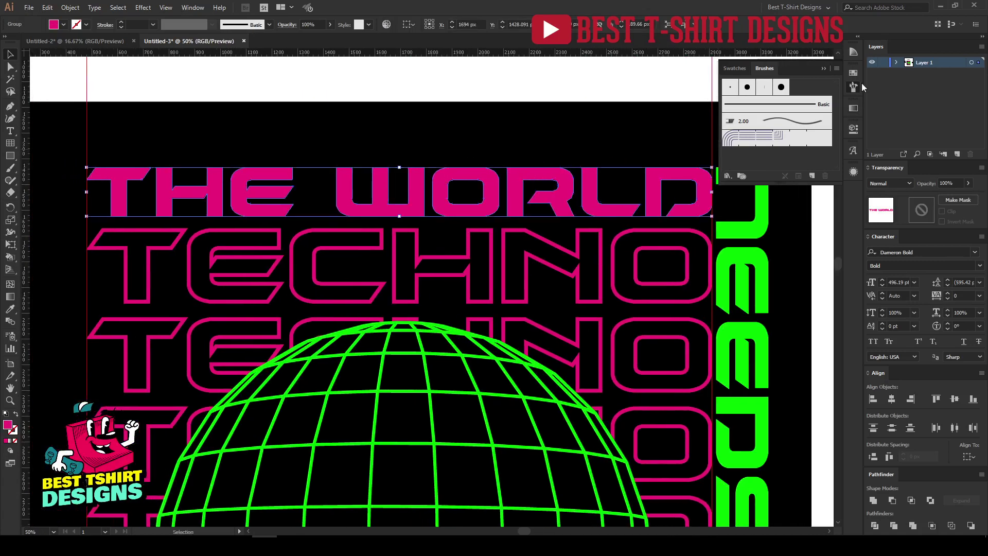
click(853, 88)
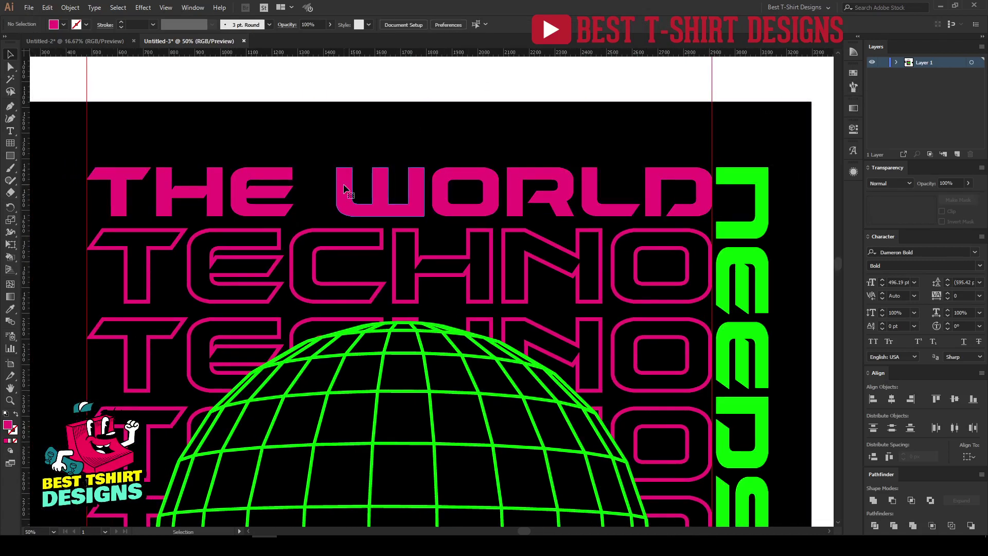
Place a copy of THE WORLD behind the original, offset 20 px upward
key(a)
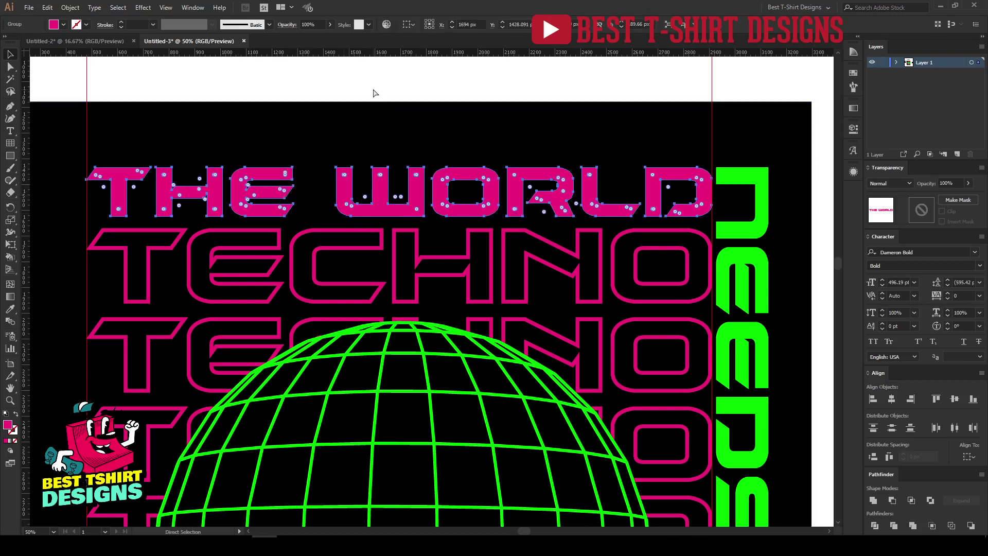
key(v)
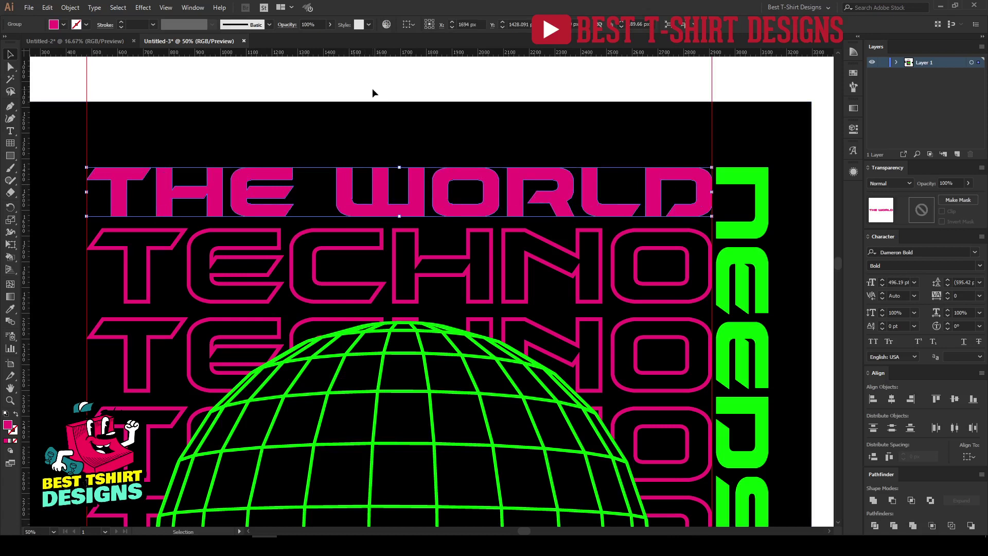
key(alt+shift+Up)
key(alt+shift+Up)
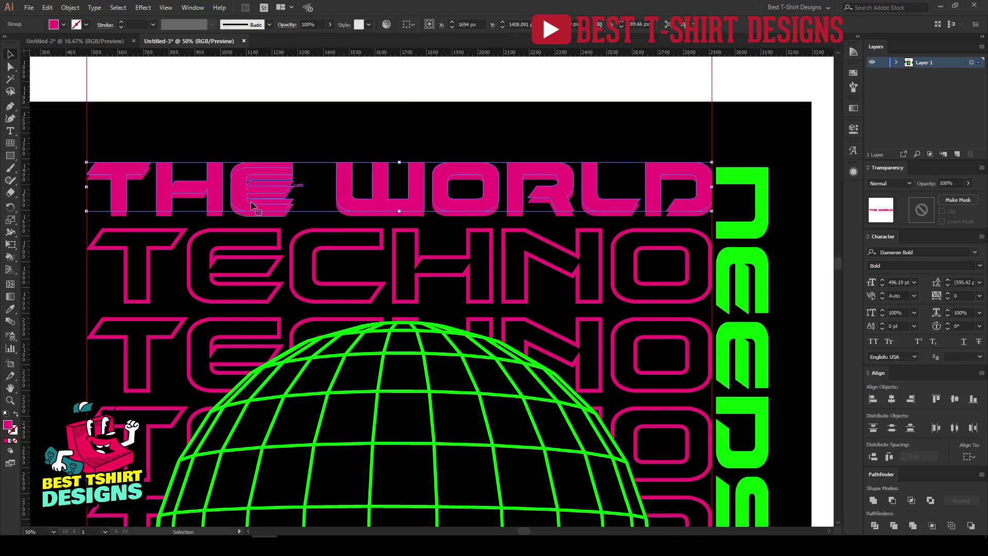
key(shift)
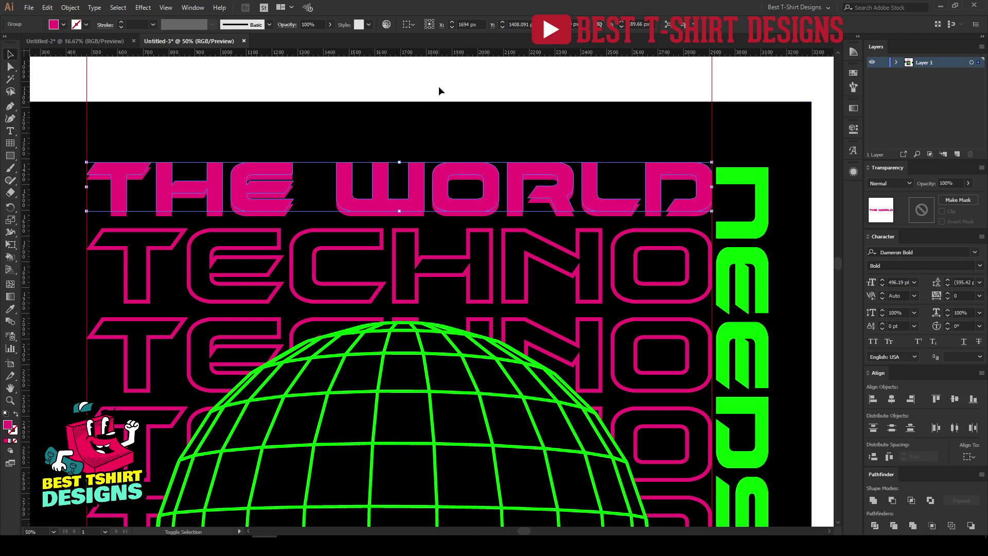
Turn the offset THE WORLD copy into a magenta outline with a 10 pt stroke and nudge it up another 10 px
key(shift+x)
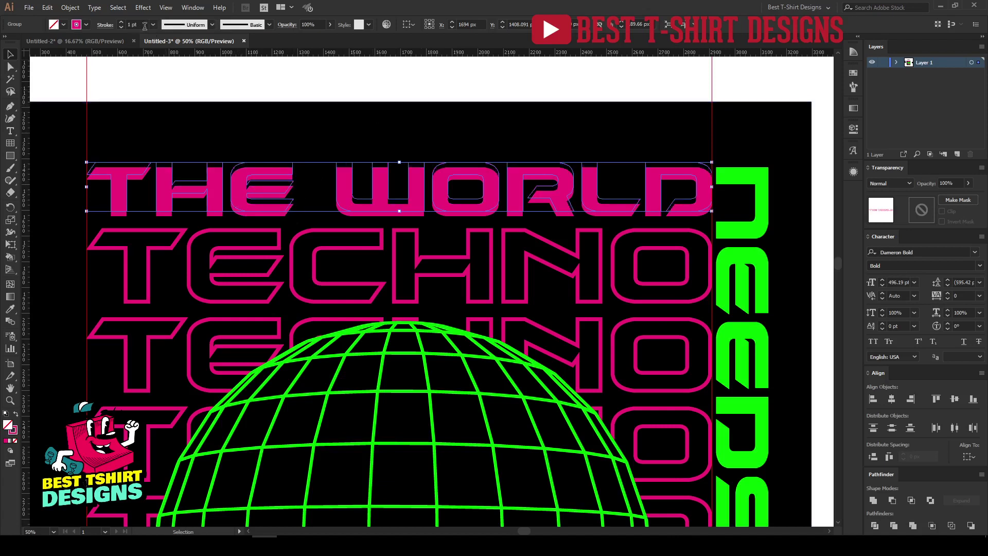
scroll(140, 24, up, 9)
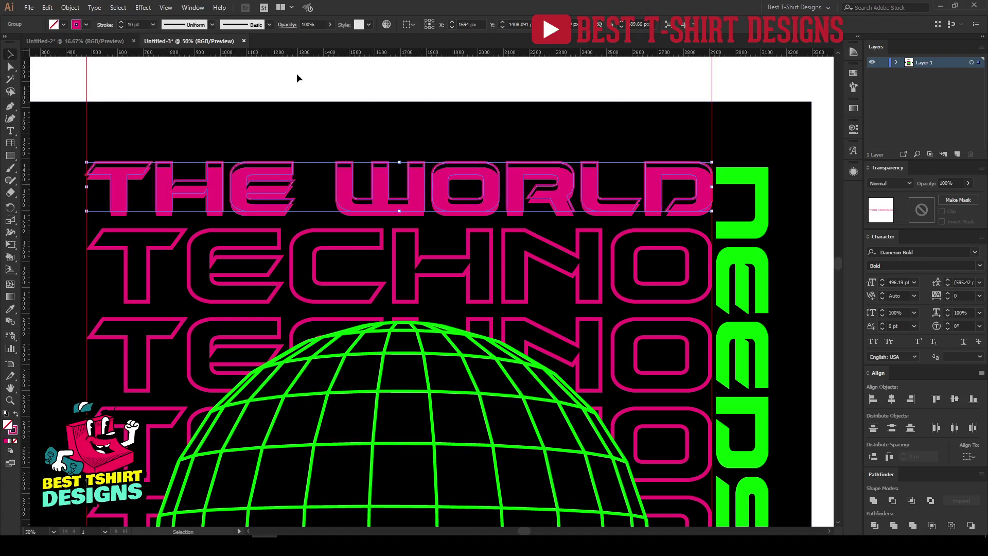
key(shift+Up)
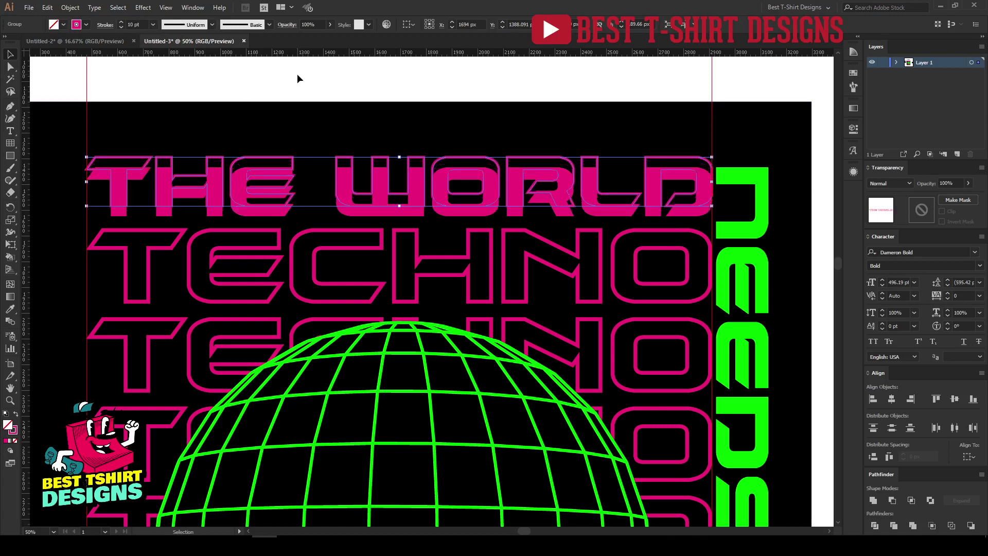
key(shift+Down)
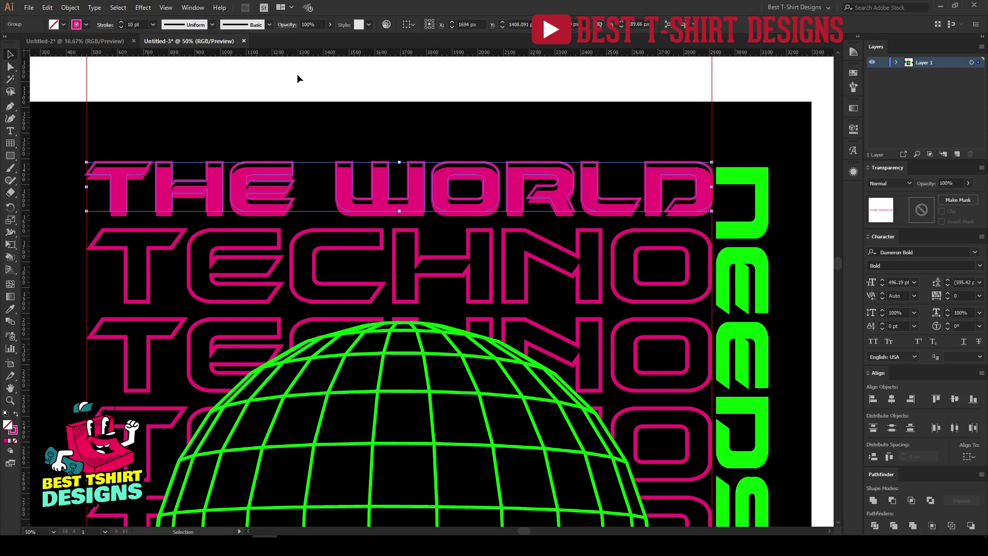
key(Up)
key(Up)
key(Up)
key(Up)
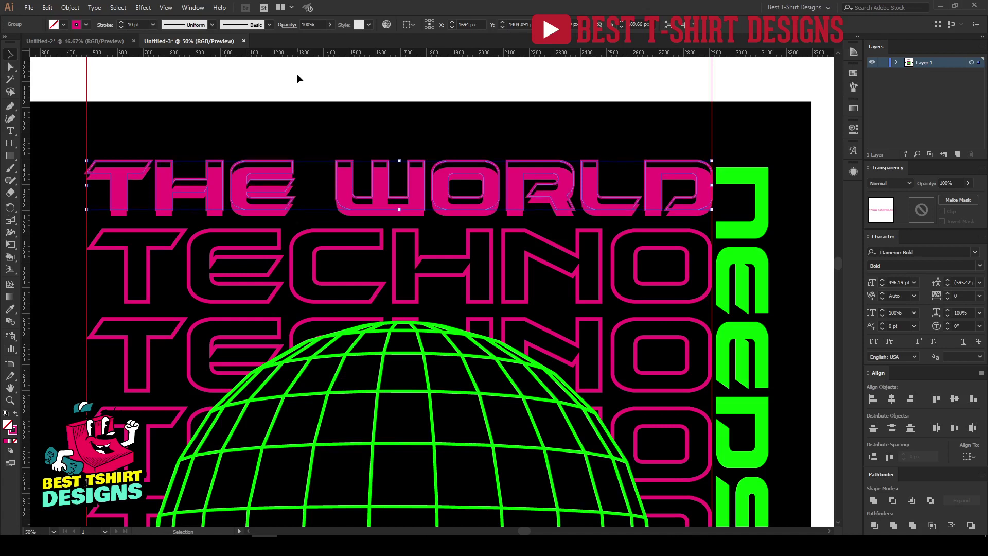
key(Up)
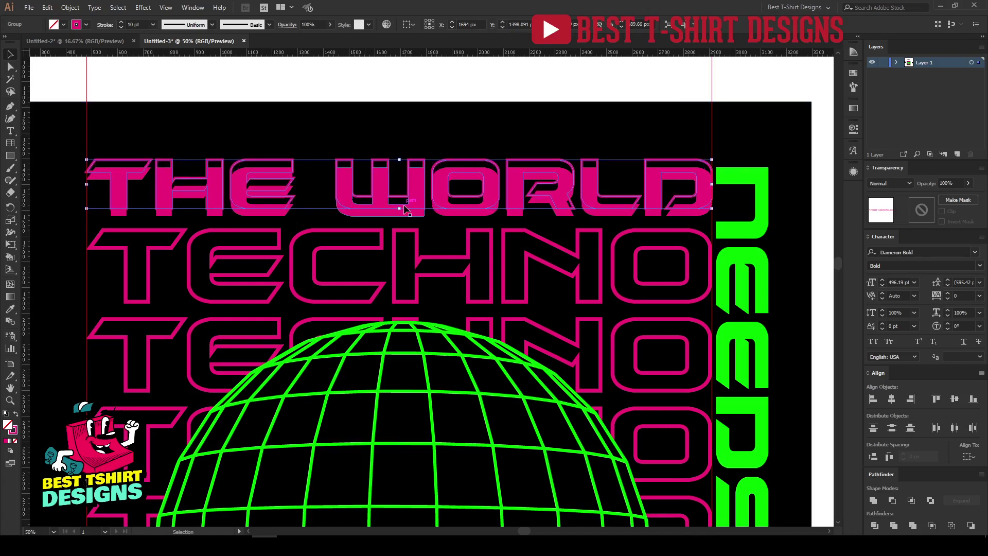
Fill the outlined THE WORLD copy with black, keeping its magenta stroke
click(54, 25)
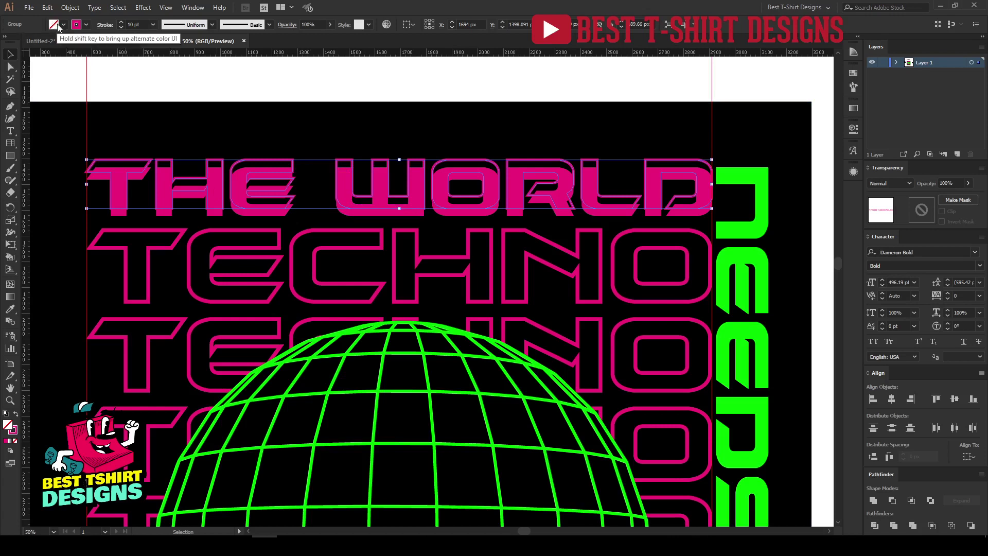
click(57, 57)
click(250, 95)
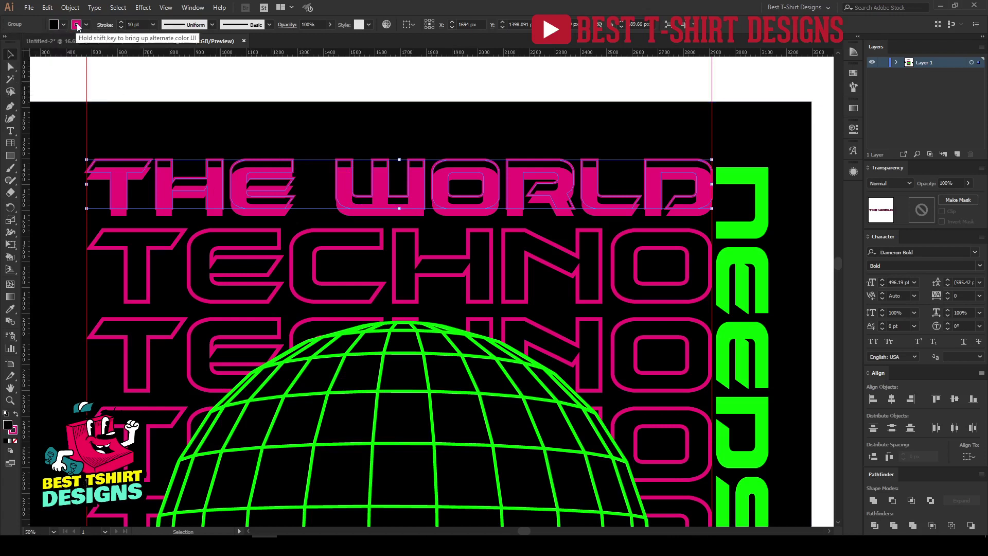
Stack further black-filled outline copies of THE WORLD behind one another, each offset slightly upward, to build a layered echo effect
key(a)
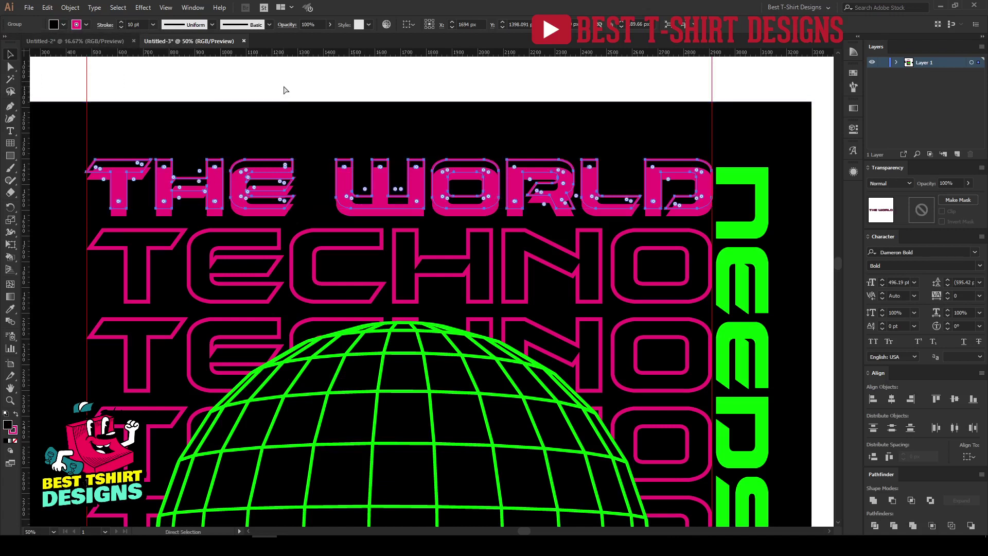
key(v)
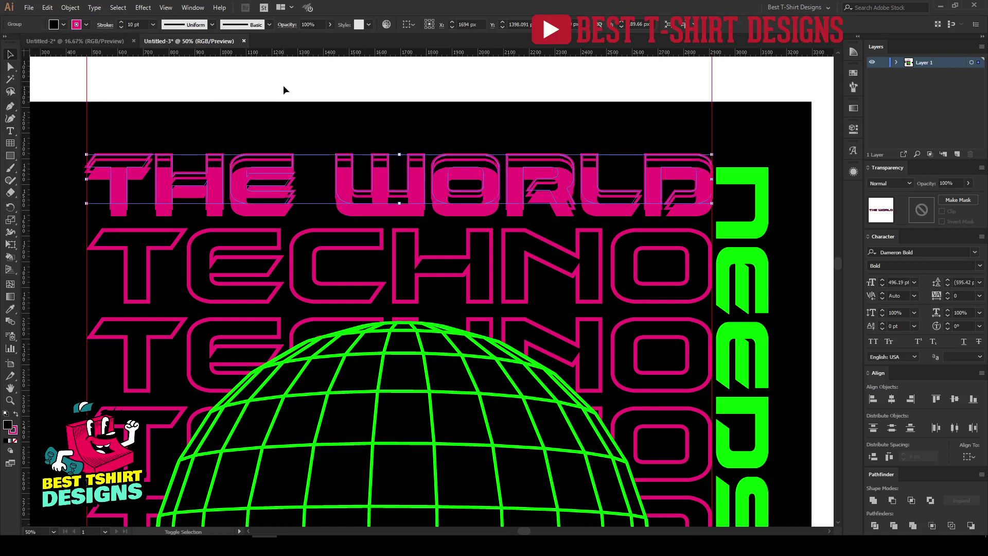
key(shift+Up)
key(shift+Up)
key(shift+Up)
key(a)
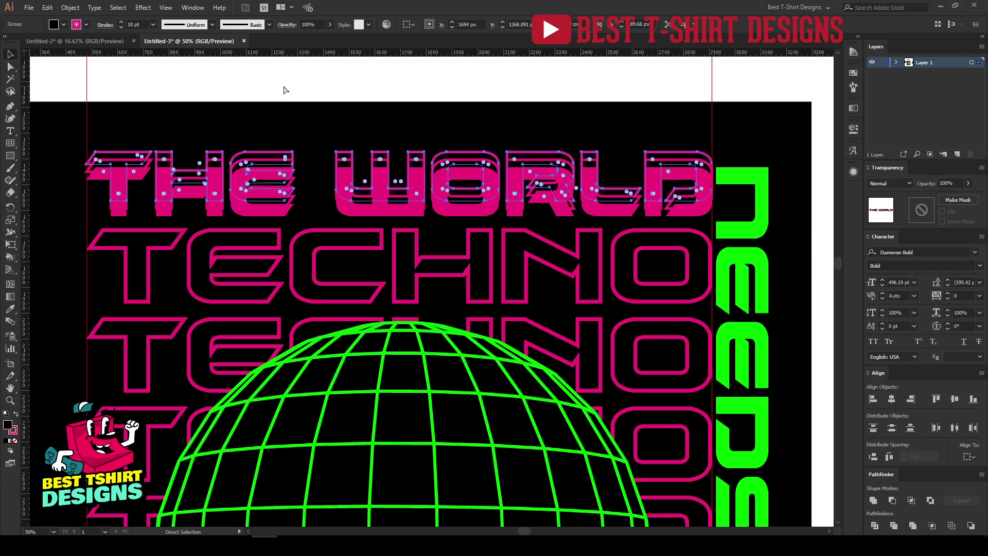
key(v)
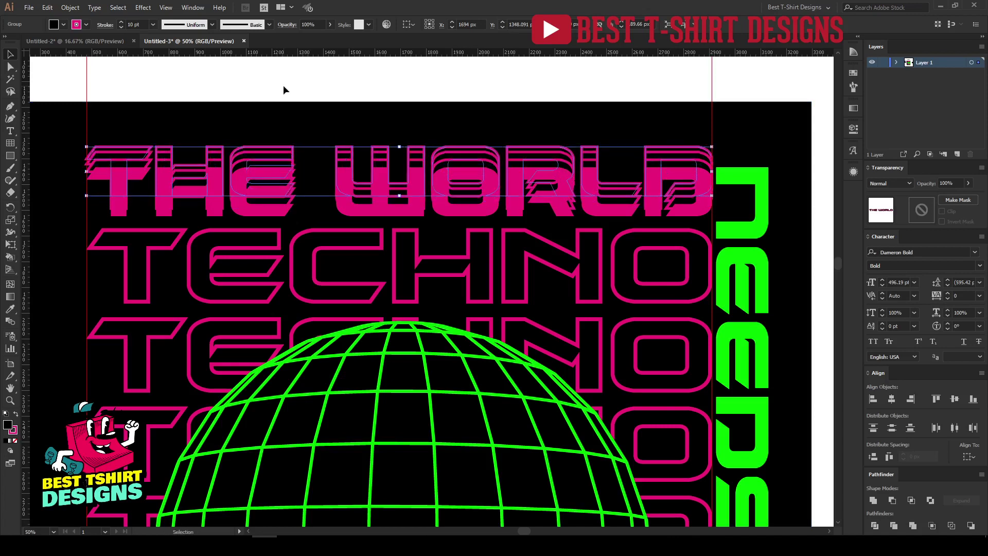
key(shift+Up)
key(shift+Up)
key(shift+Up)
key(a)
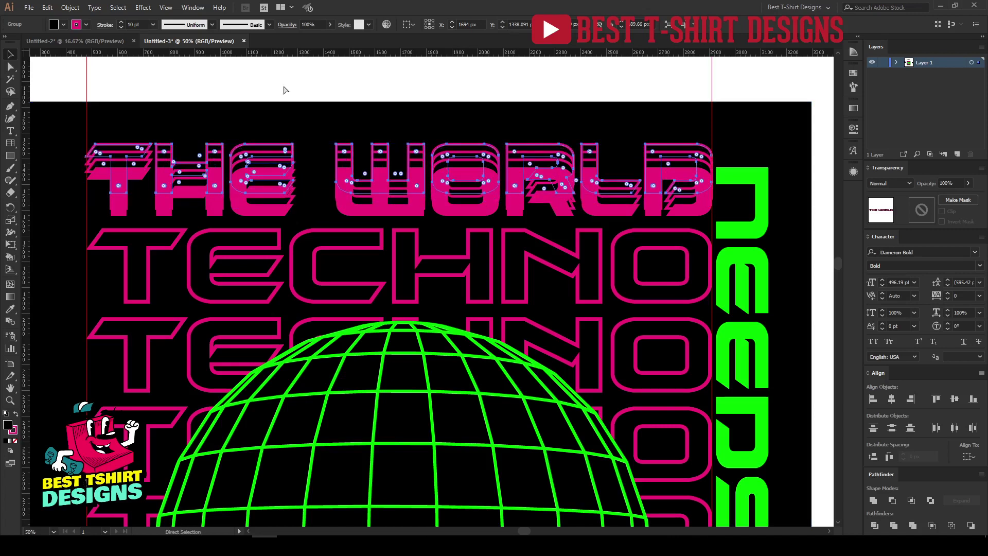
key(v)
key(shift+Up)
key(shift+Up)
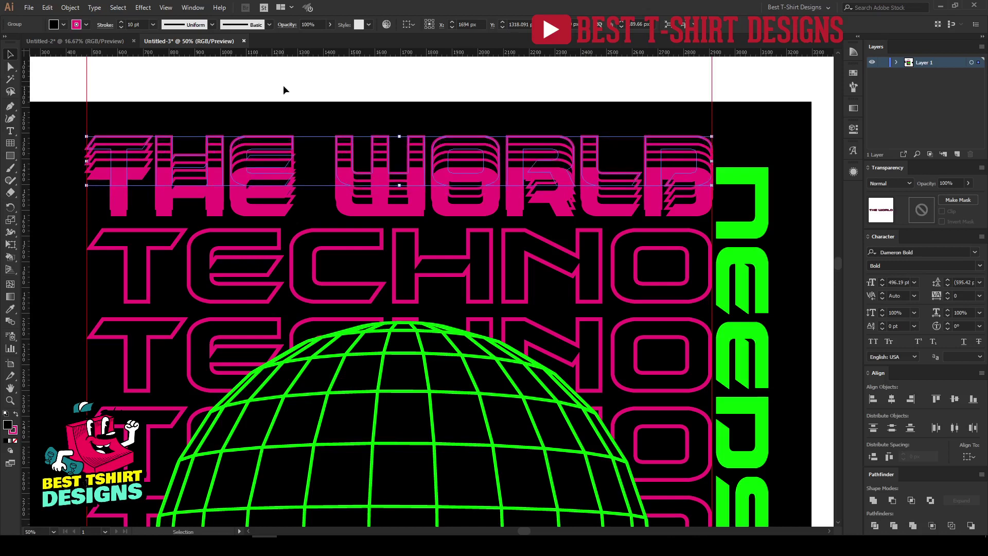
key(shift+Up)
click(301, 74)
key(ctrl+minus)
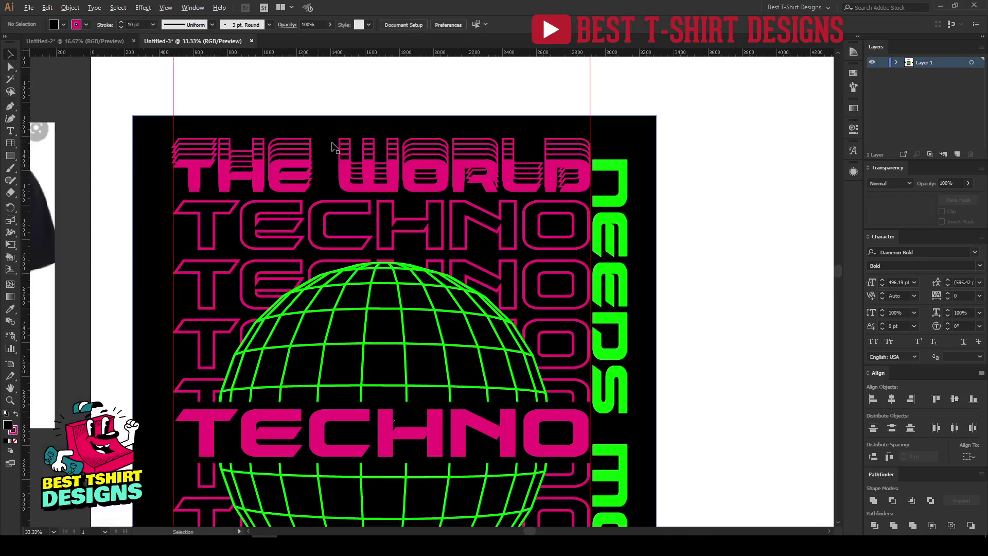
Lock the black background rectangle so it cannot be selected on the canvas
click(462, 178)
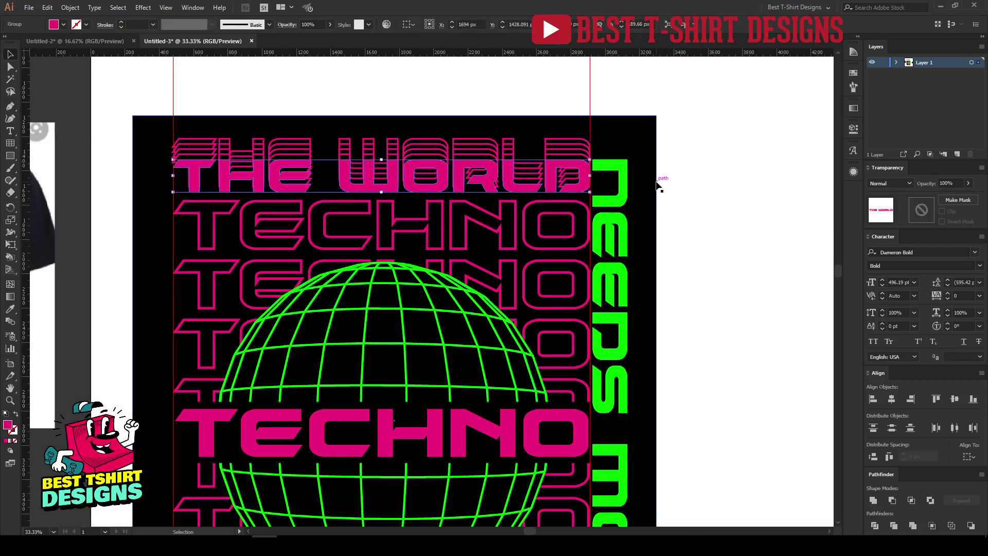
click(511, 128)
click(896, 62)
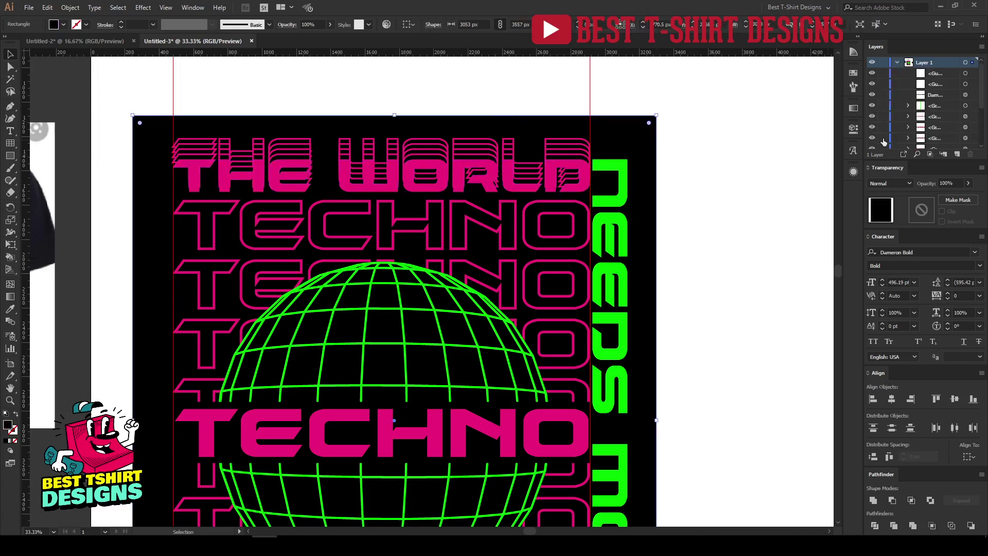
scroll(889, 140, down, 5)
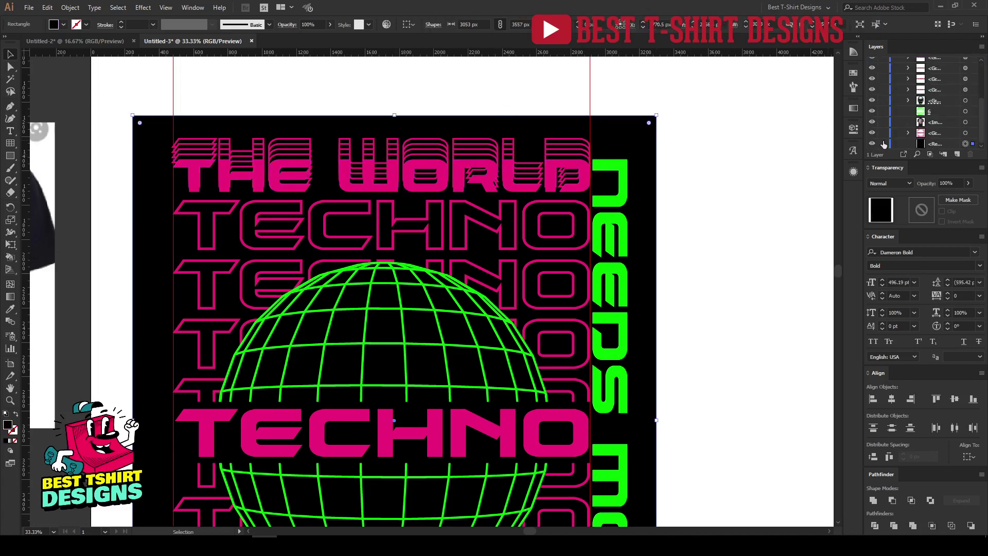
click(882, 144)
Group the outlined THE WORLD echo copies, leaving the solid front text out of the group
drag(375, 119, 401, 166)
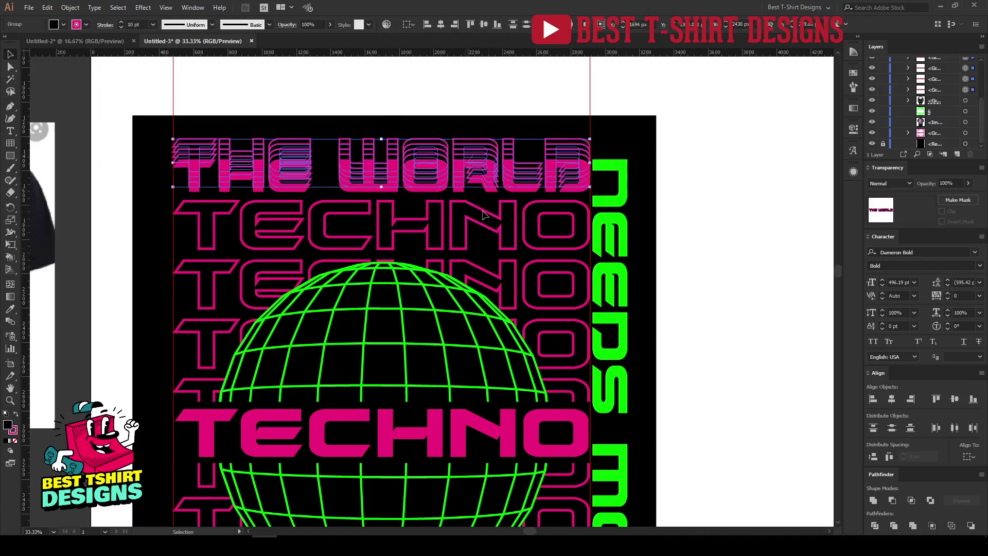
key(ctrl+g)
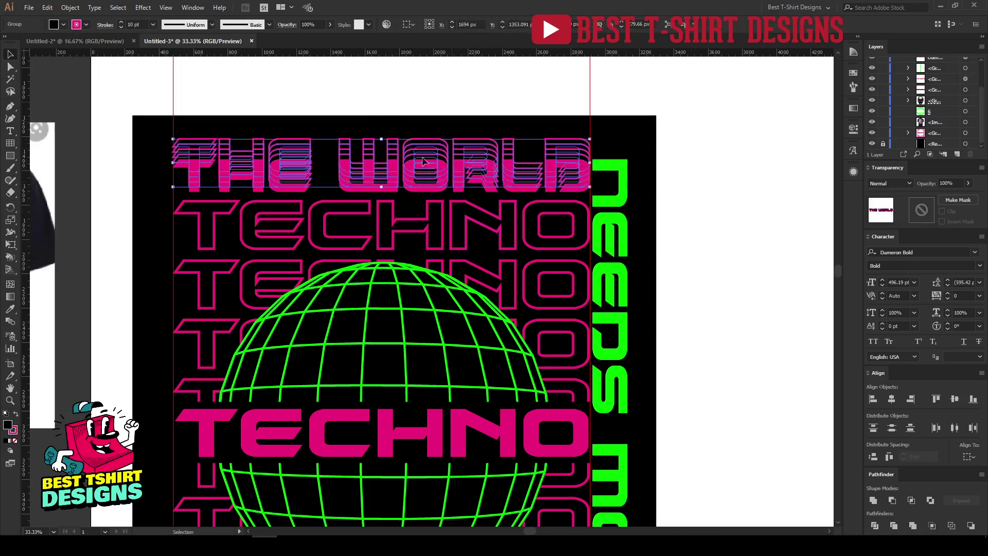
click(392, 194)
click(386, 190)
click(385, 146)
click(465, 163)
Give the echo group a non-clipping opacity mask containing a black, strokeless rectangle of about 3138 x 393 px over the solid THE WORLD
click(929, 215)
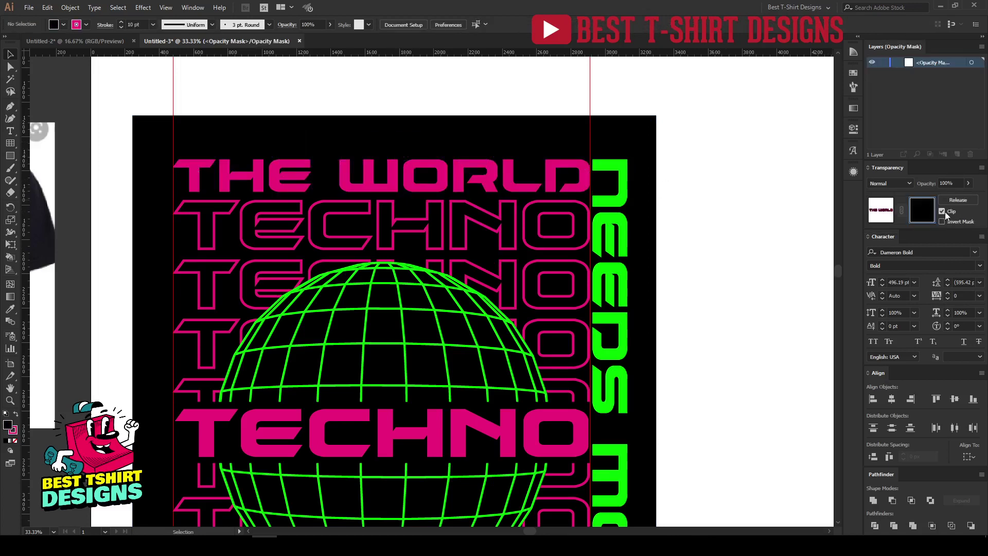
click(19, 157)
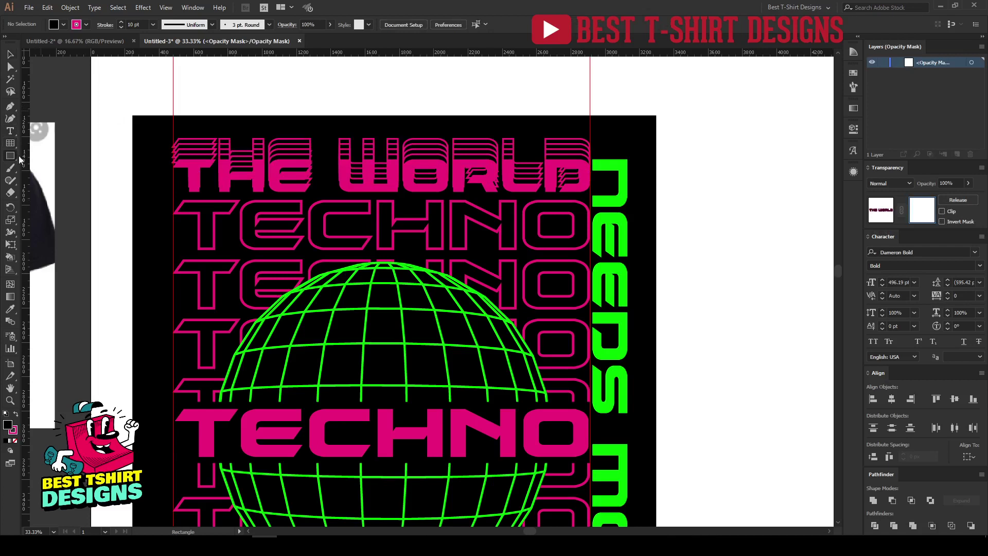
mouse_move(614, 224)
mouse_down()
mouse_move(175, 153)
mouse_move(76, 156)
mouse_up()
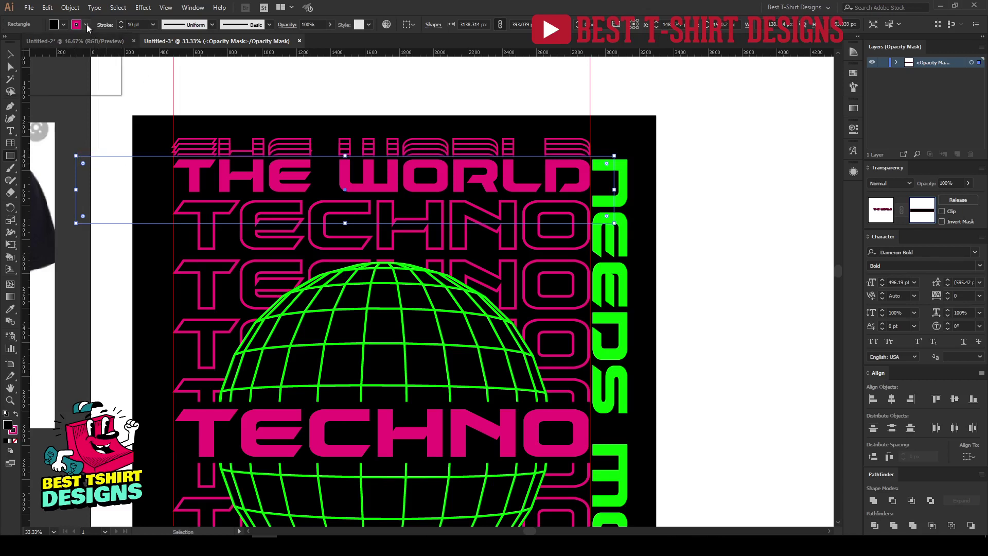
click(86, 24)
click(8, 42)
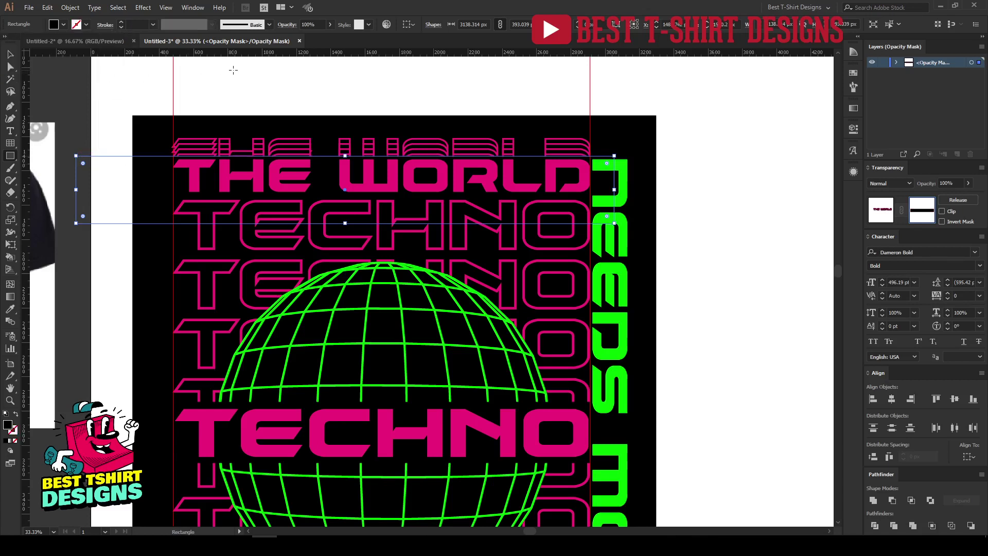
key(v)
click(877, 209)
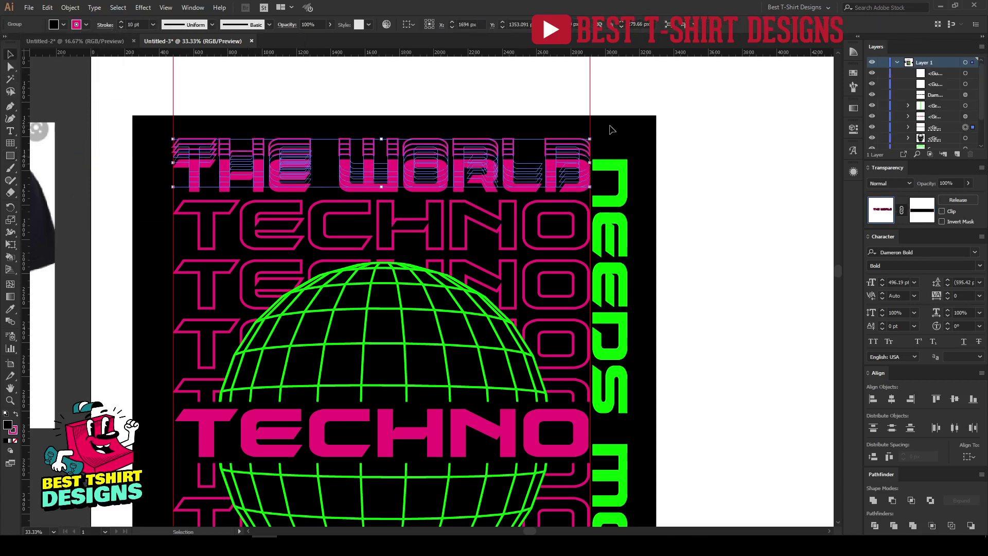
Nudge the masked THE WORLD echo slightly up and its mask rectangle back down to just above the solid lettering
key(Up)
key(Up)
key(Up)
key(Up)
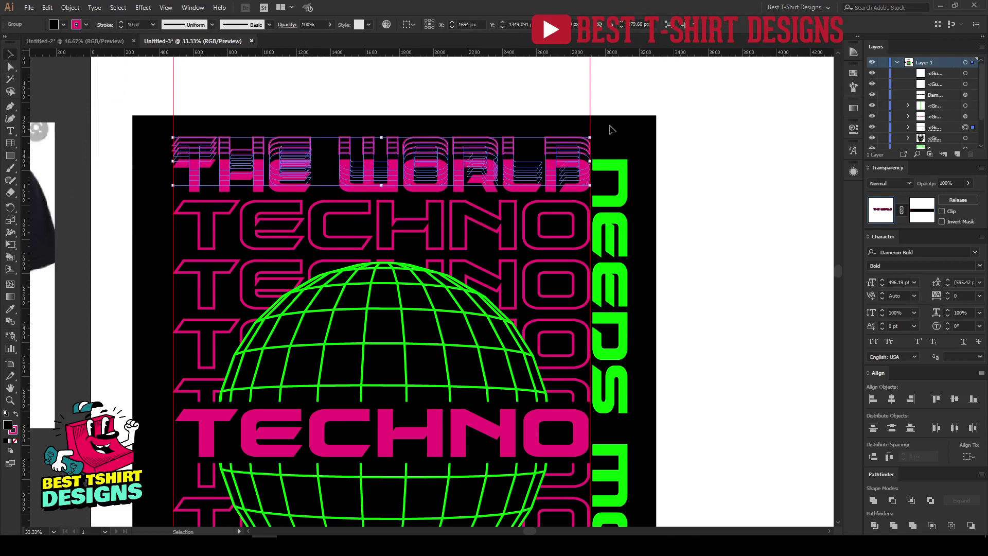
click(921, 209)
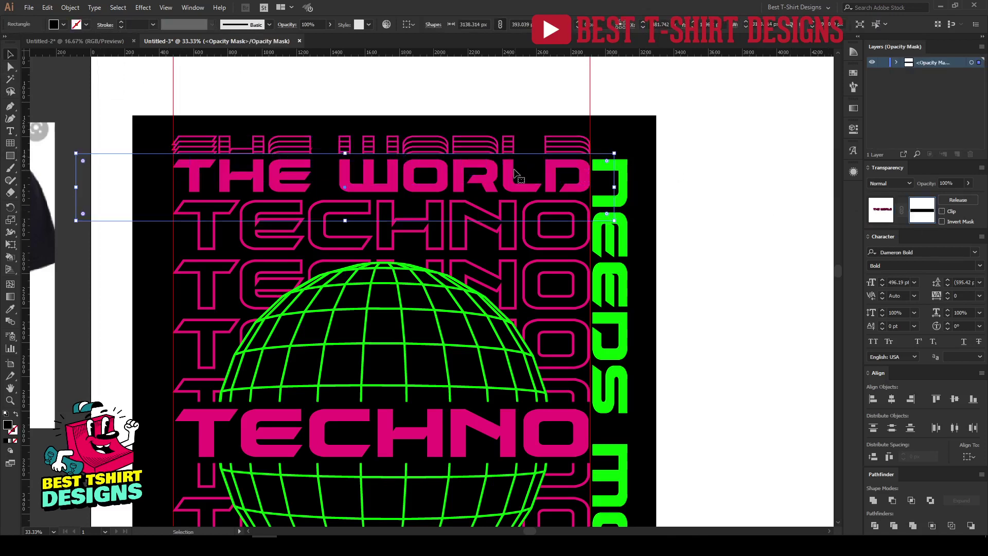
key(Down)
key(Down)
key(Down)
key(Down)
key(Down)
key(Down)
key(Down)
key(Down)
key(Down)
key(Down)
key(Down)
key(Down)
key(Down)
key(Down)
key(Down)
key(Down)
key(Down)
key(Down)
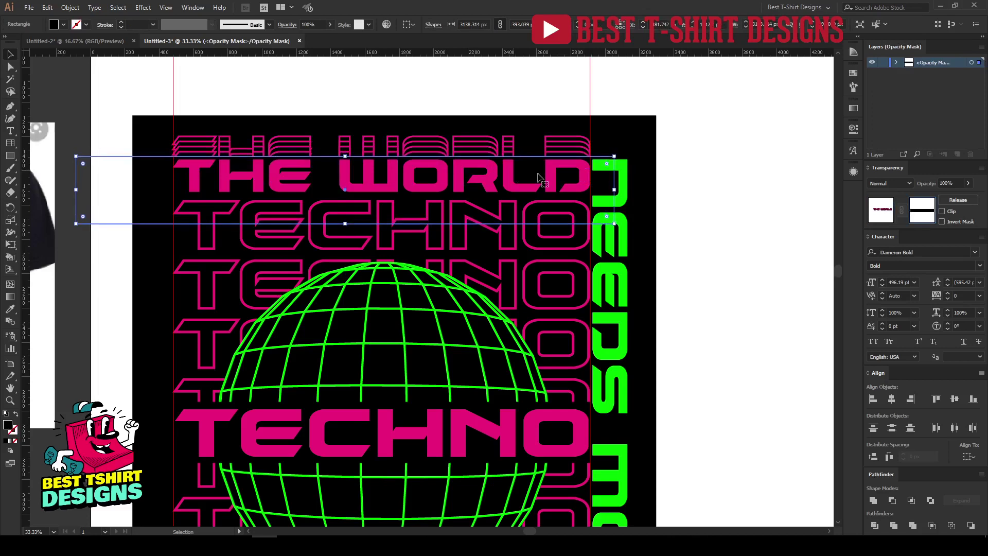
click(881, 216)
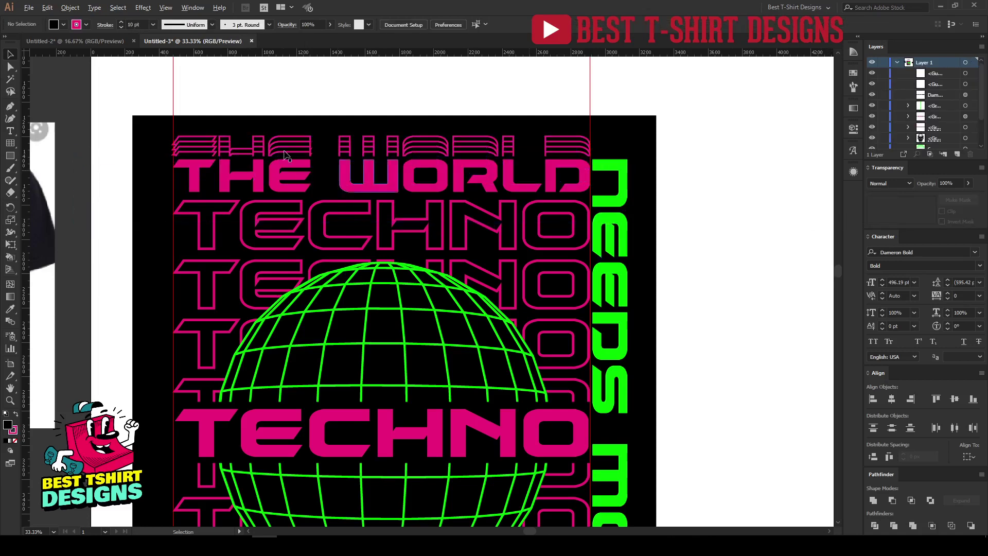
Enlarge NEEDS MORE upward to align with the top of the THE WORLD echo and nudge it 16 px left toward the guide
key(ctrl+minus)
scroll(612, 170, down, 1)
scroll(612, 171, down, 1)
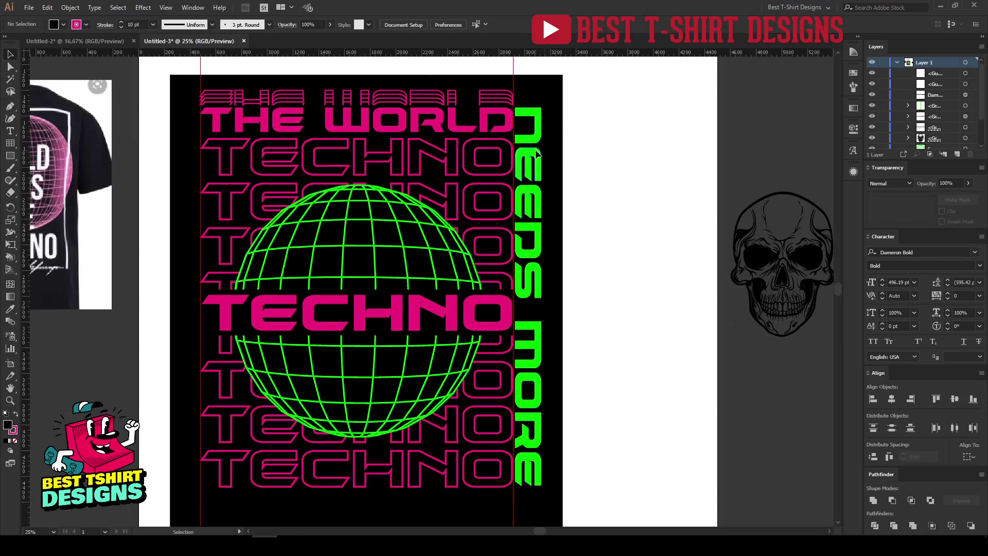
click(531, 144)
drag(530, 109, 530, 90)
drag(656, 275, 629, 269)
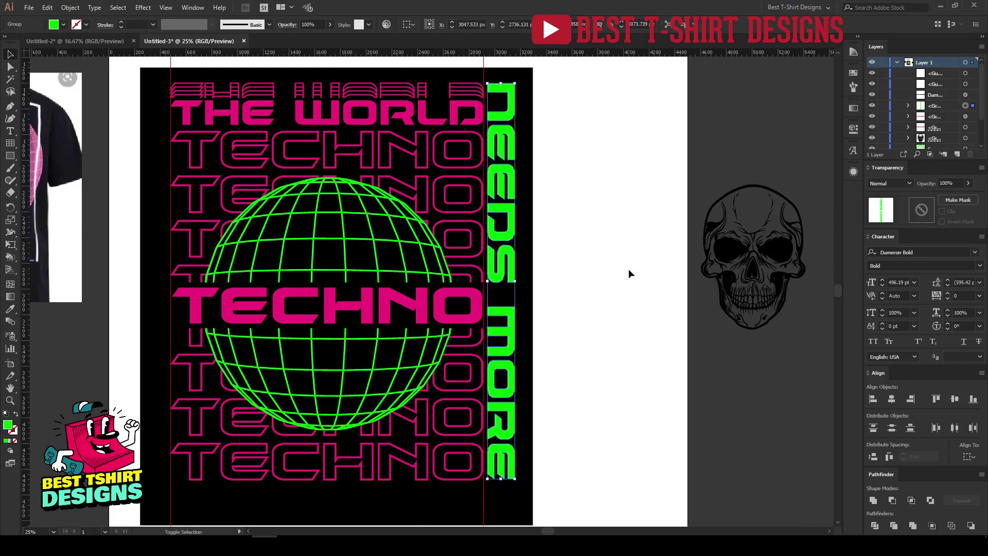
key(Left)
key(Left)
Place a copy of NEEDS MORE behind the original, offset 20 px to the right
key(a)
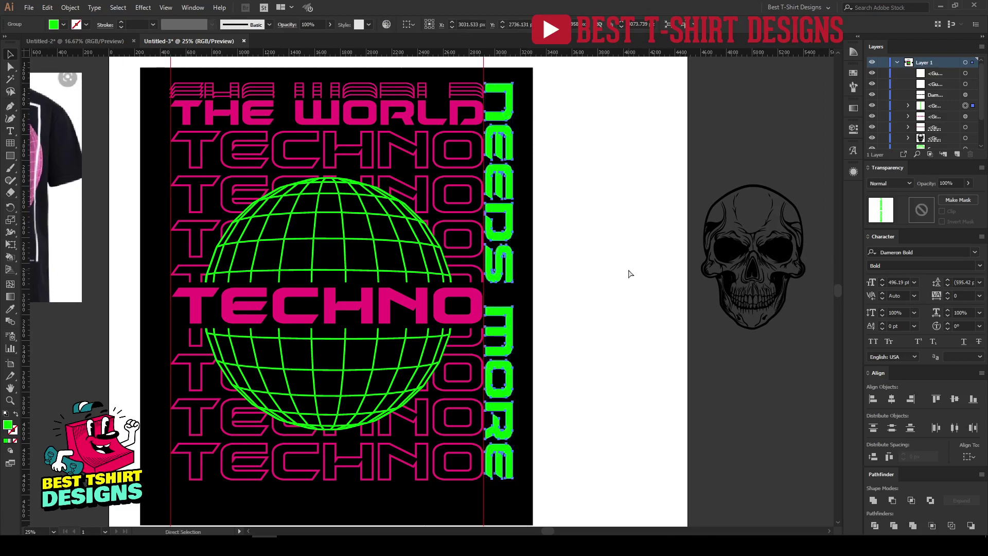
key(ctrl+b)
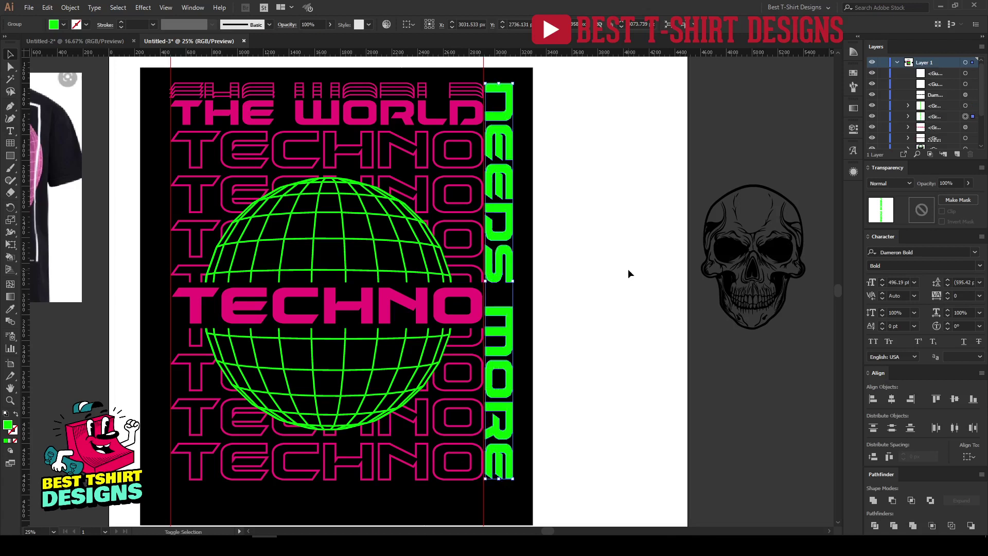
key(Right)
key(Right)
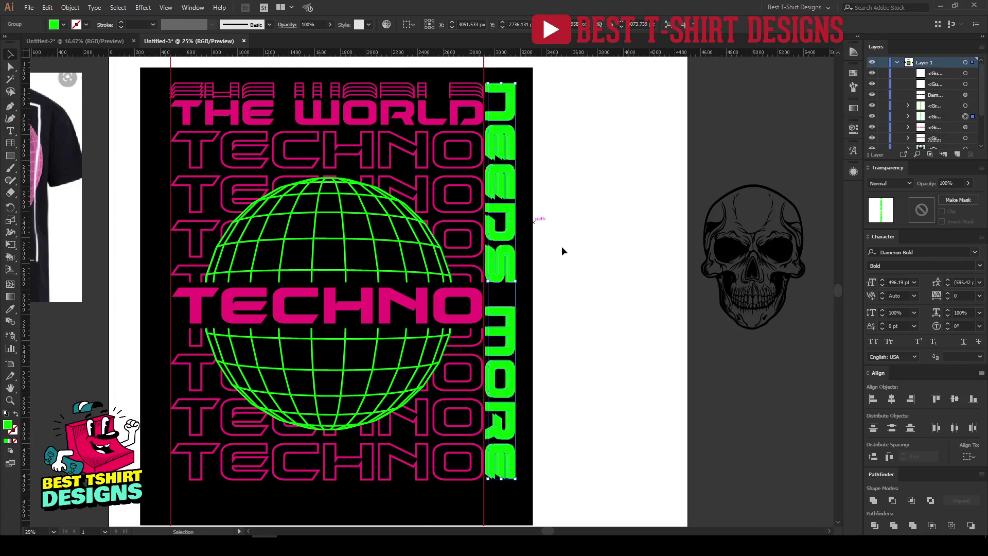
Turn the offset NEEDS MORE copy into a green 10 pt outline with a black fill
key(shift+x)
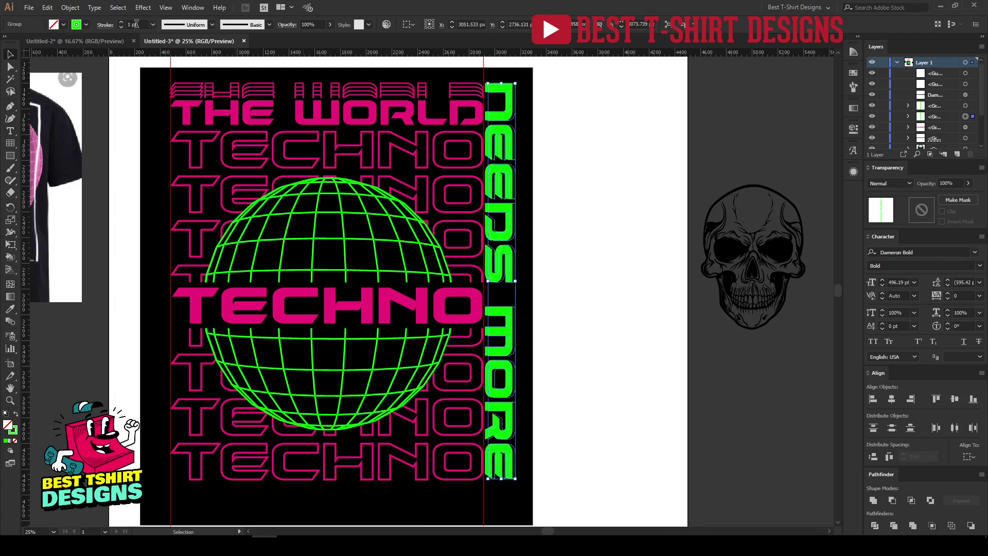
scroll(136, 24, up, 9)
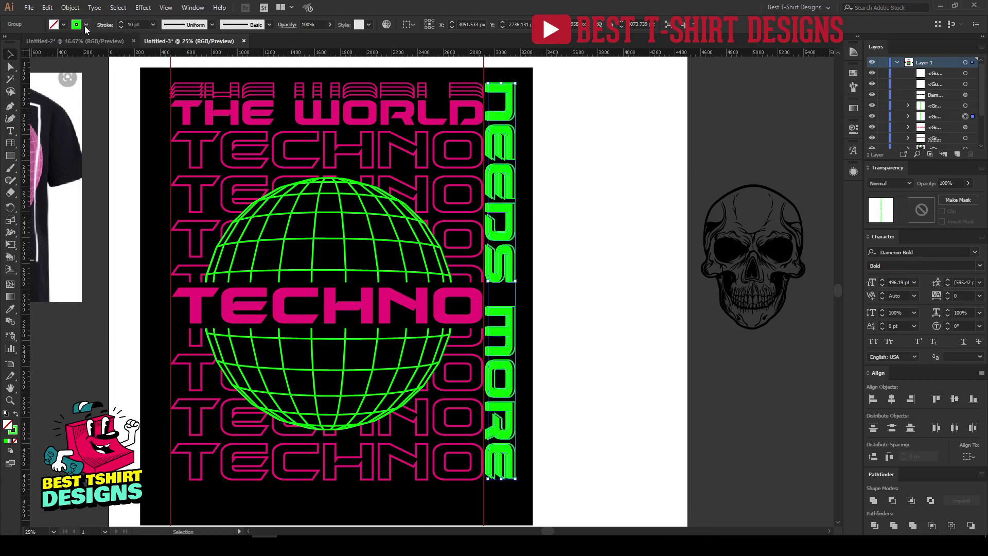
click(64, 24)
click(28, 43)
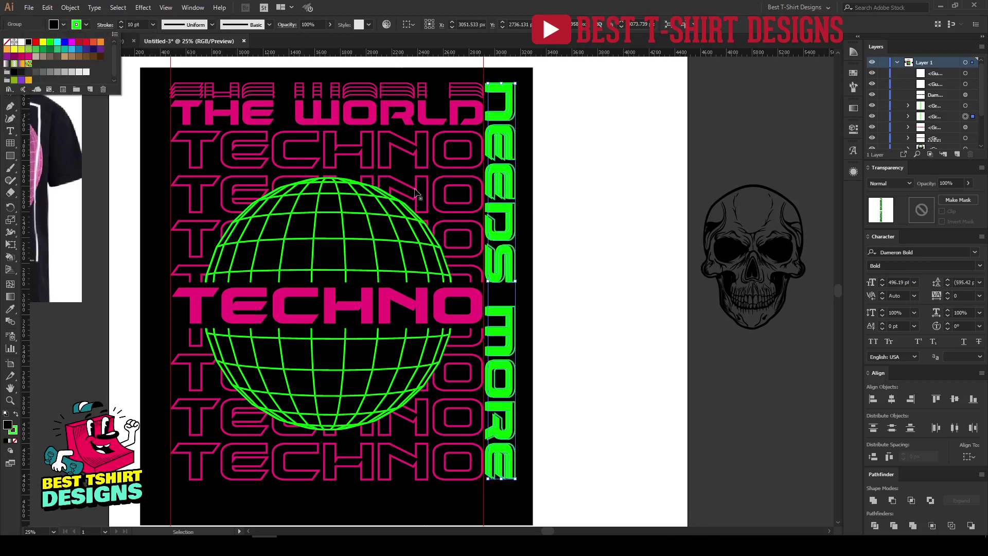
Stack three more black-filled outline copies of NEEDS MORE behind one another, each offset another 20 px to the right
key(Escape)
key(a)
key(ctrl+c)
key(ctrl+b)
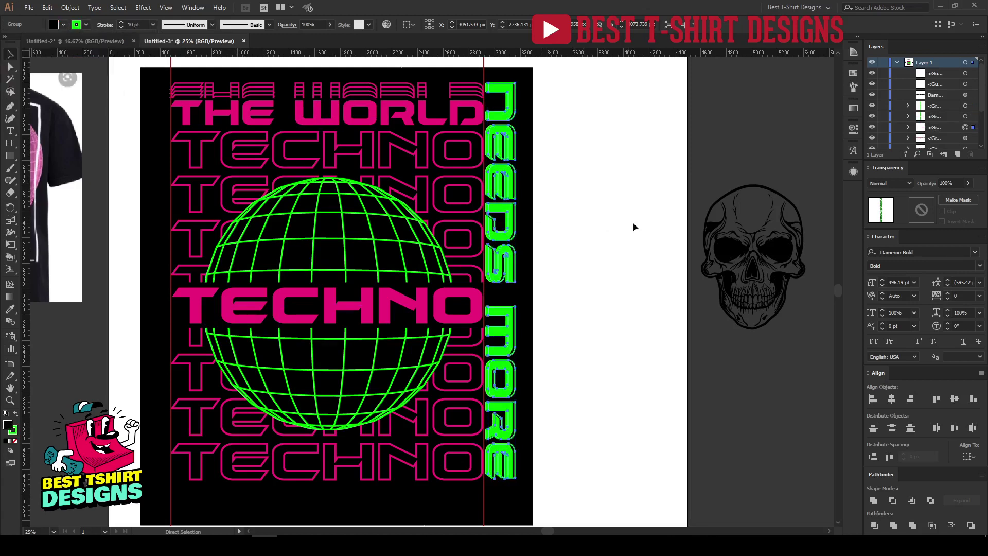
key(shift+Right)
key(shift+Right)
key(a)
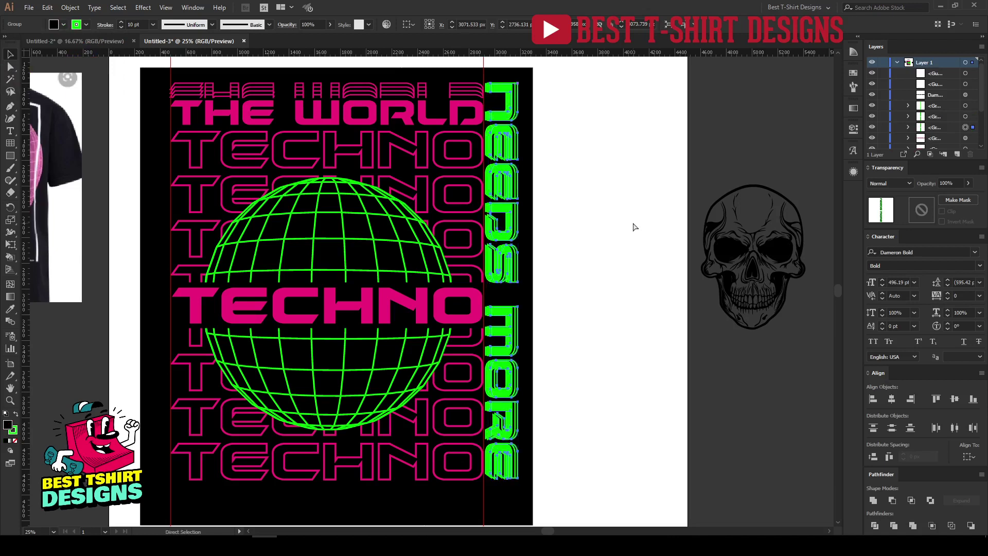
key(ctrl+b)
key(shift+Right)
key(shift+Right)
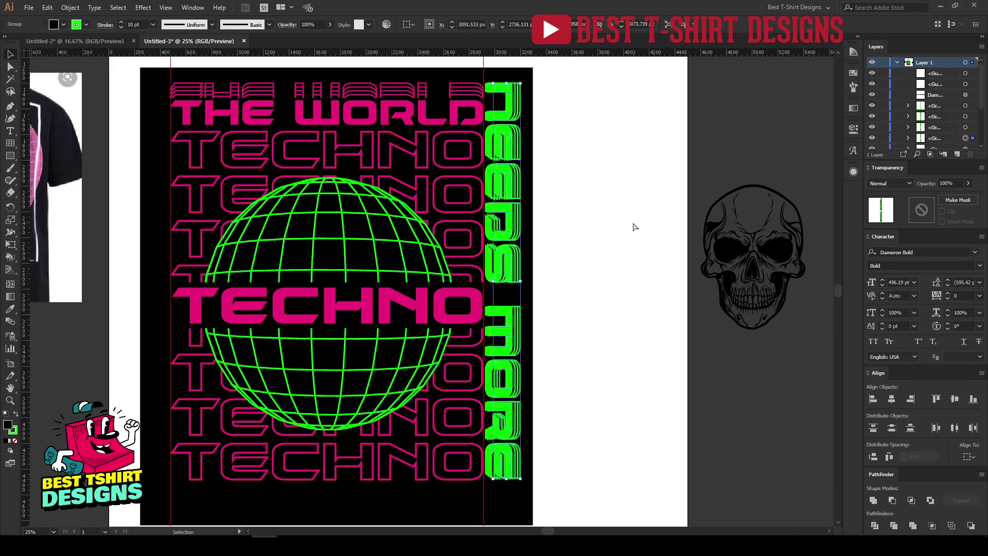
key(v)
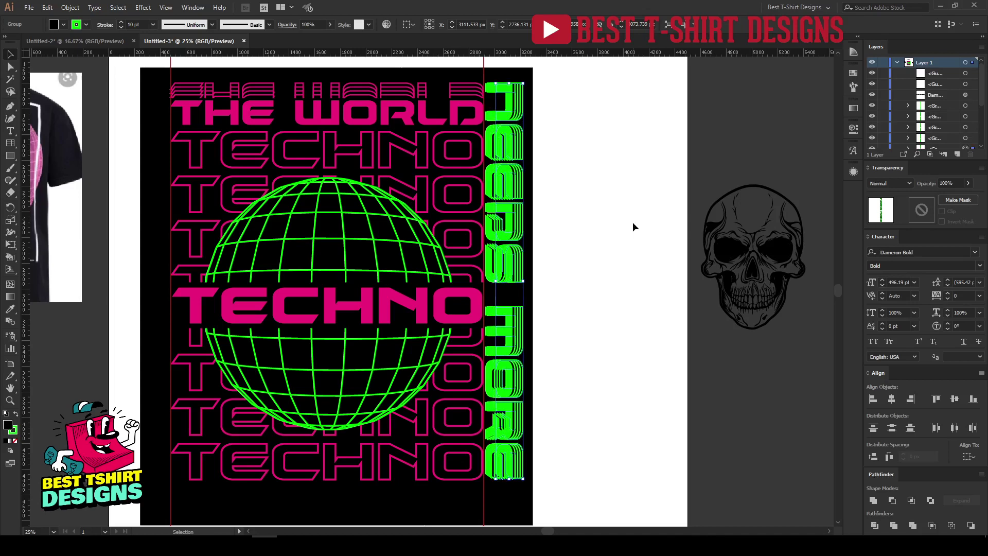
Try to group the stacked NEEDS MORE copies and apply a non-clipping opacity mask to the group
click(585, 240)
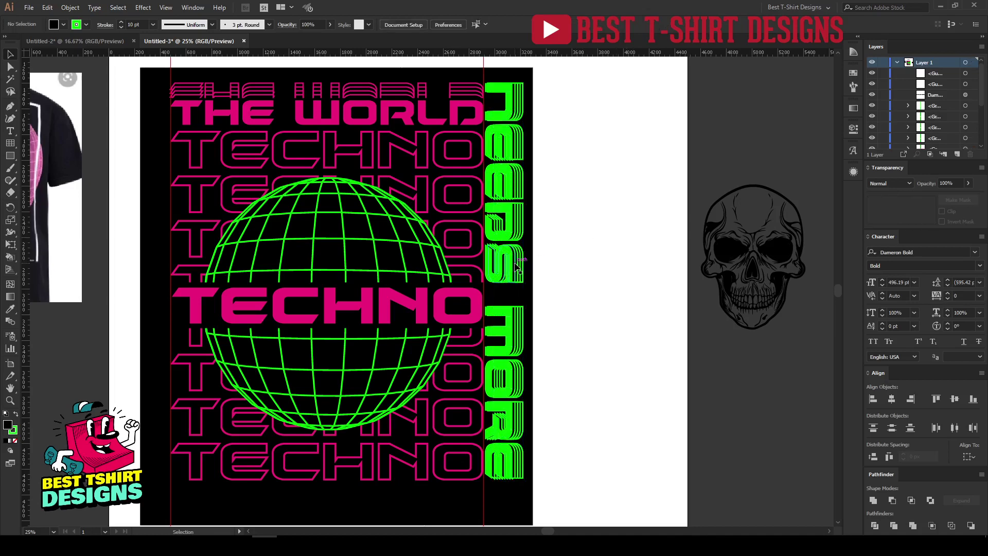
drag(567, 318, 487, 268)
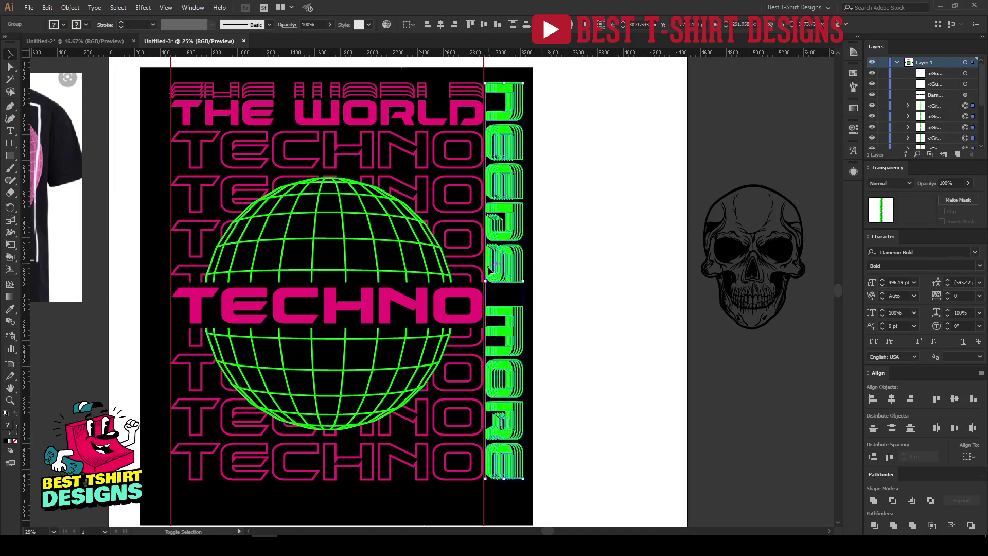
key(ctrl+g)
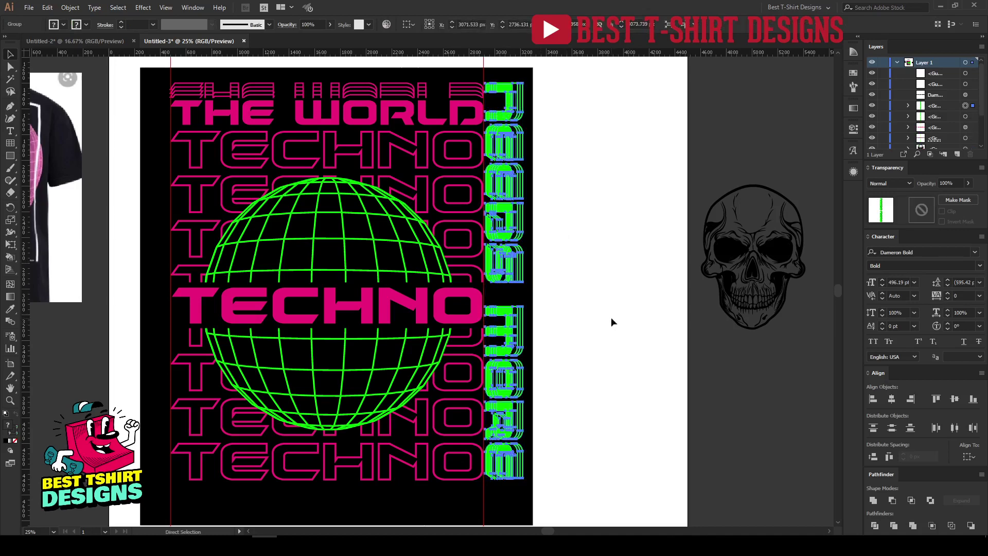
click(922, 211)
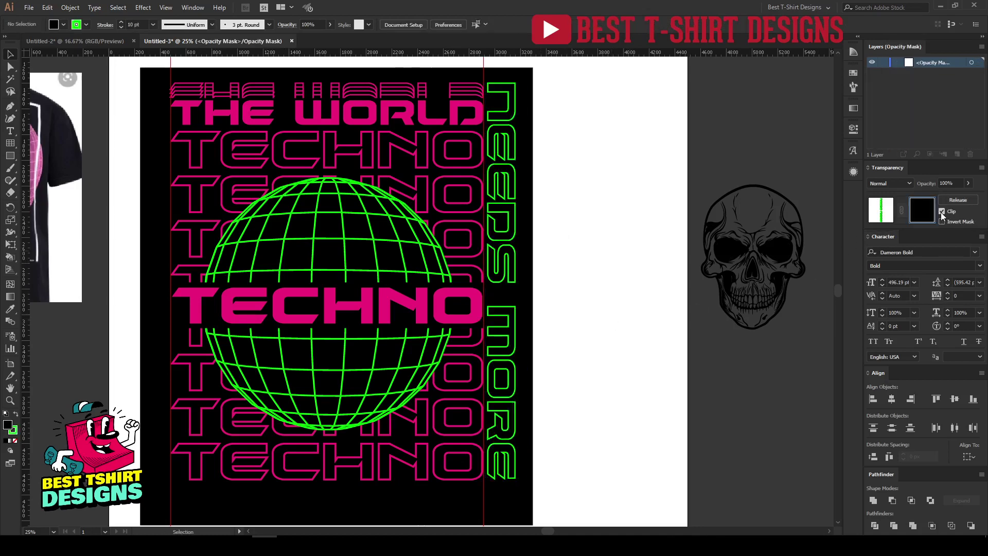
click(941, 212)
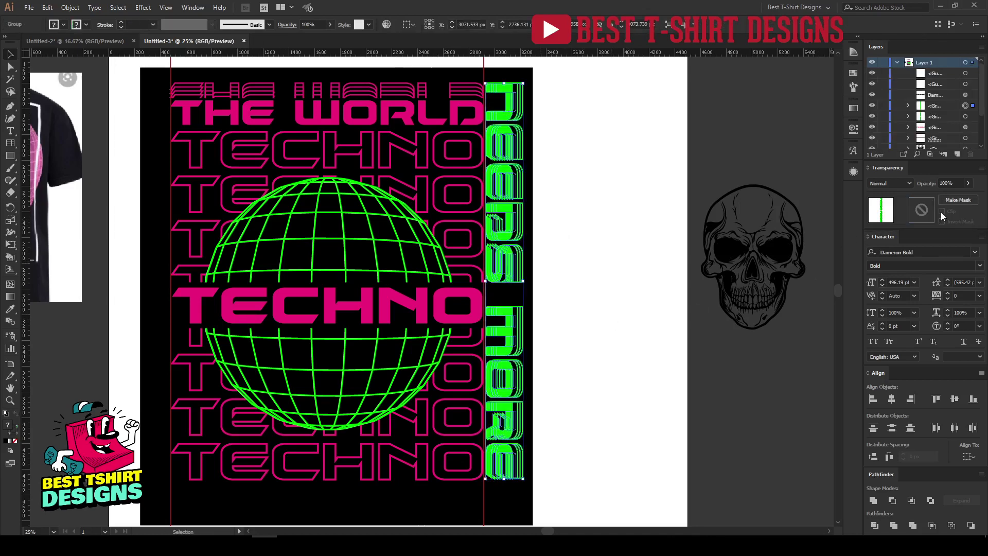
click(551, 307)
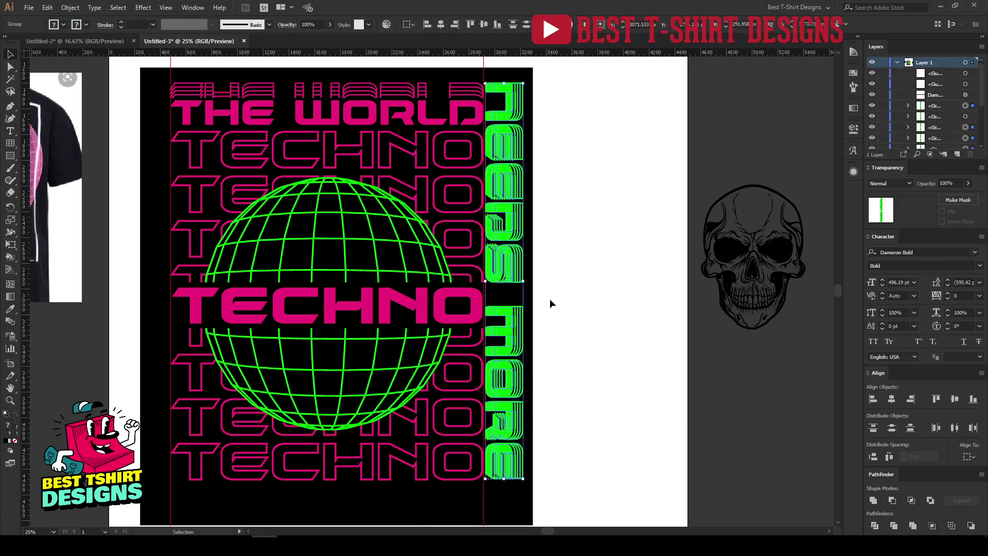
Take the original solid NEEDS MORE lettering out of the selection and group only its offset outline copies
drag(543, 390, 496, 309)
scroll(496, 309, up, 5)
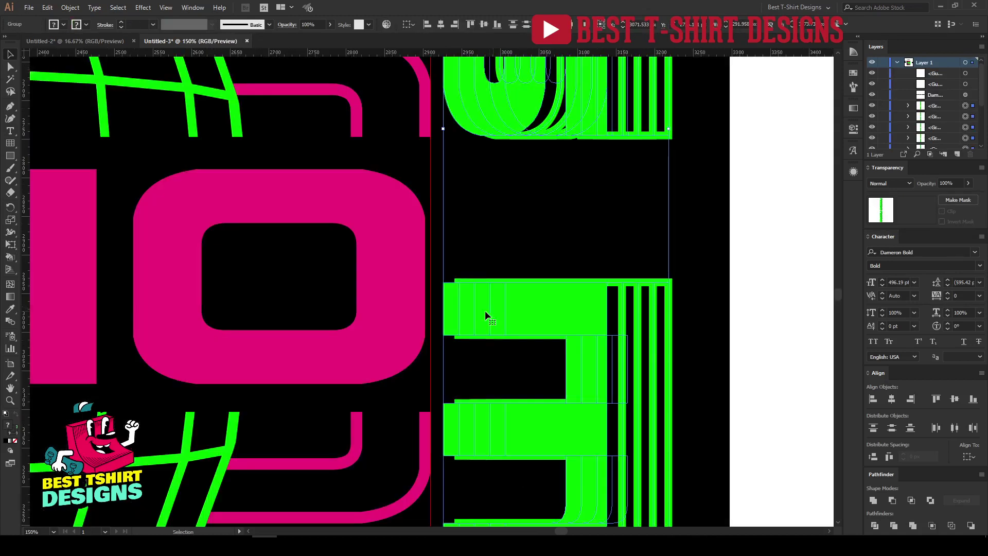
shift+click(449, 309)
scroll(464, 263, down, 3)
scroll(467, 267, down, 5)
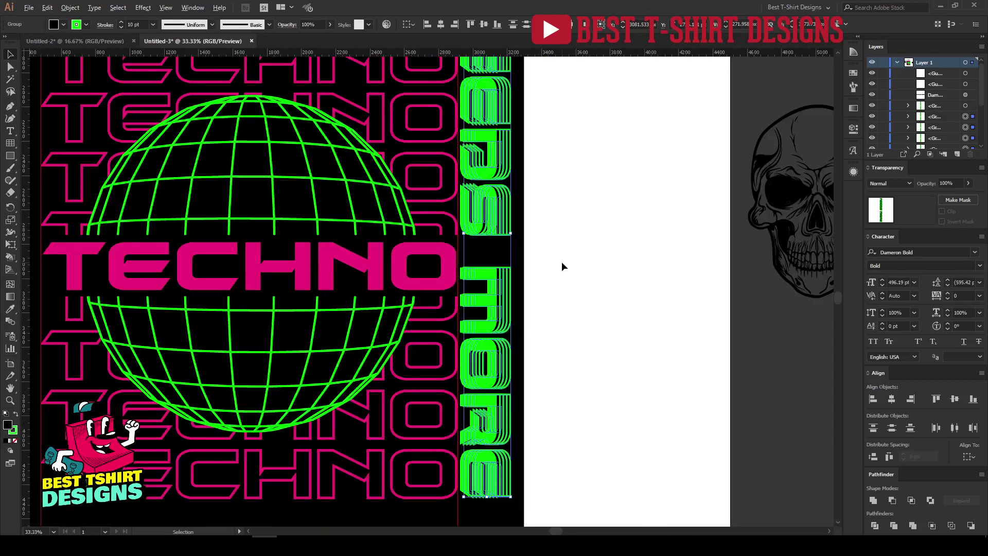
scroll(585, 307, up, 2)
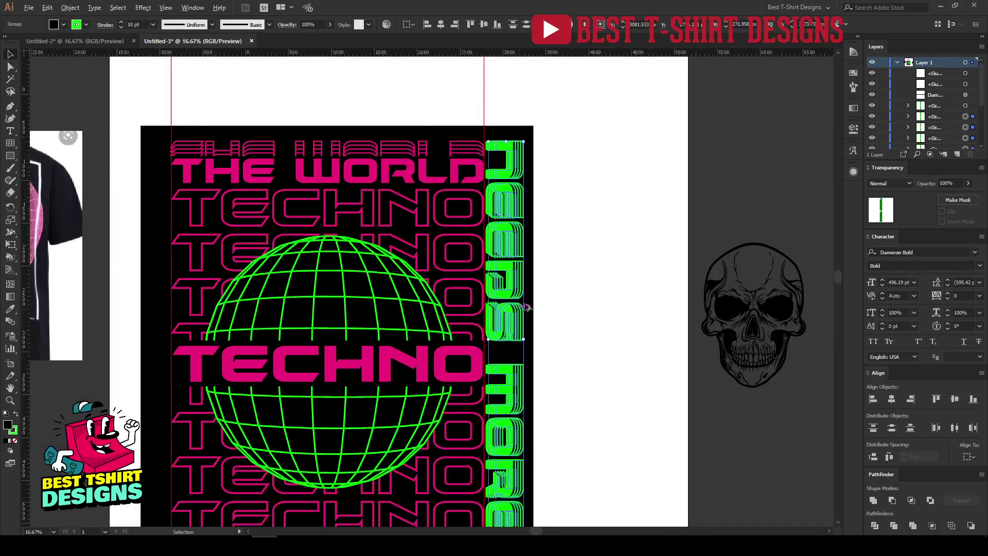
scroll(566, 300, down, 1)
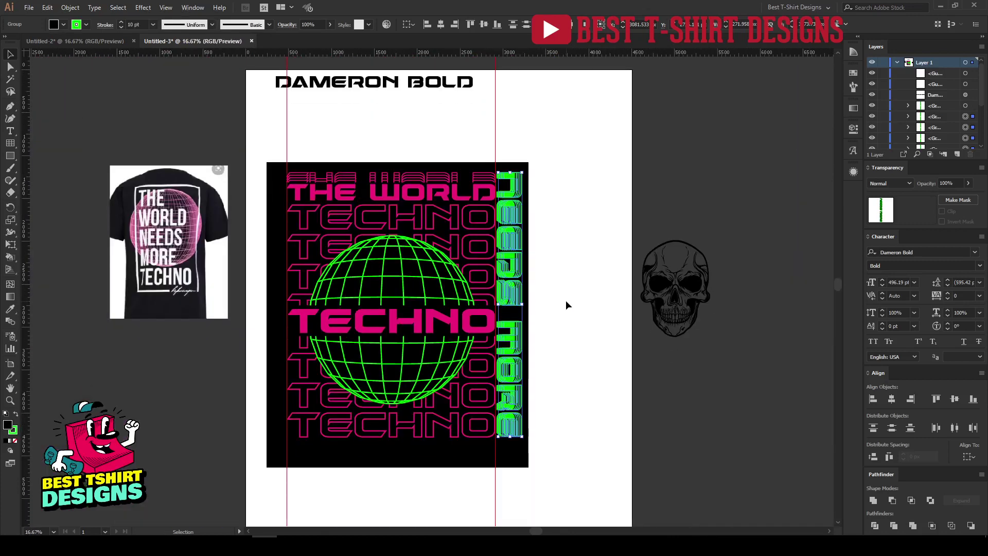
Mask the NEEDS MORE outline group with a non-clipping opacity mask holding a black, stroke-free rectangle, 320 by 3444 px, over the solid lettering
click(922, 211)
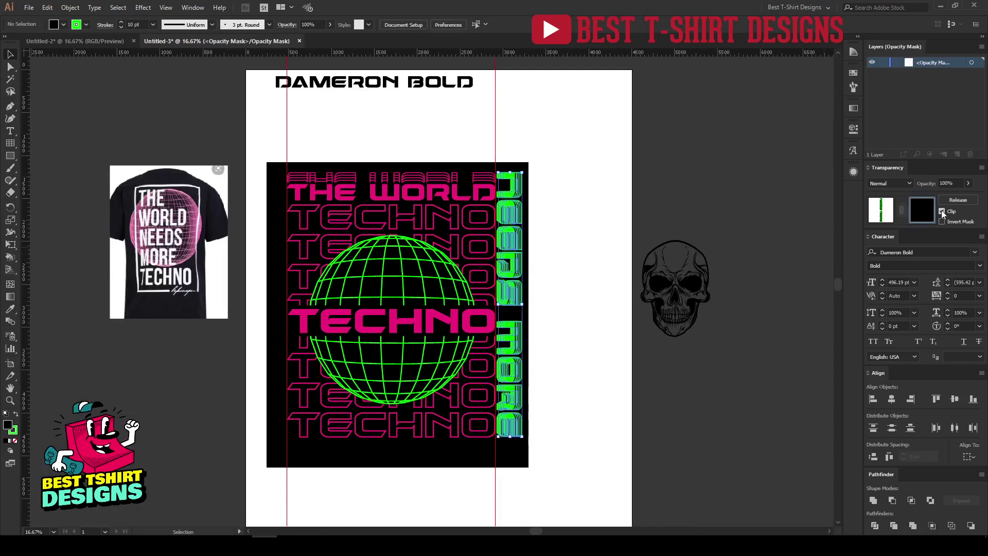
click(11, 157)
click(86, 24)
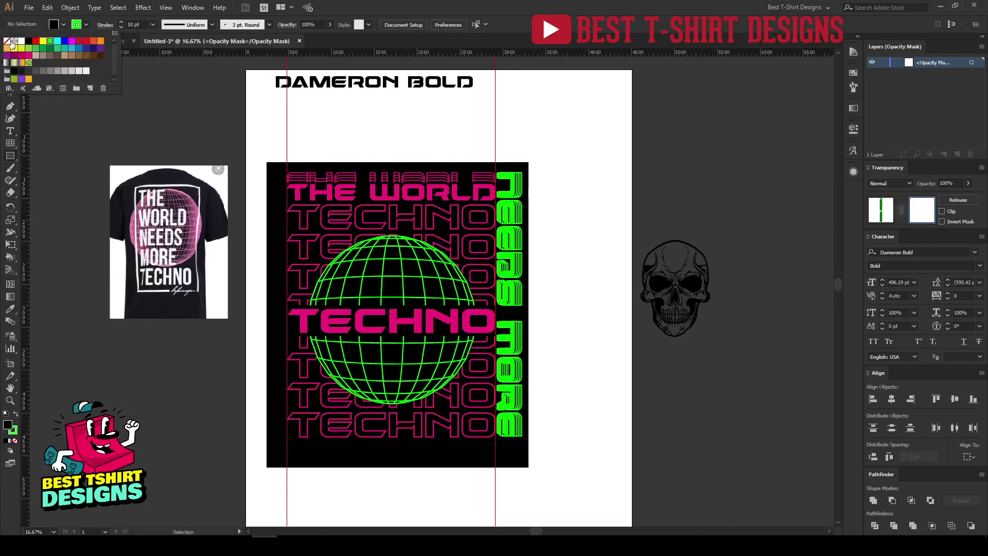
click(12, 45)
scroll(557, 380, up, 1)
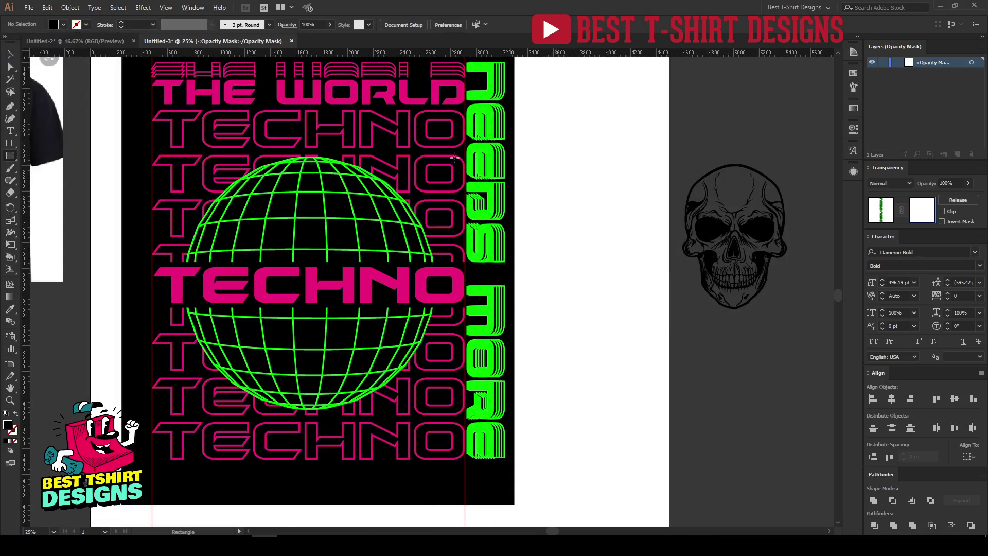
scroll(451, 142, up, 1)
drag(453, 74, 494, 515)
scroll(513, 397, up, 1)
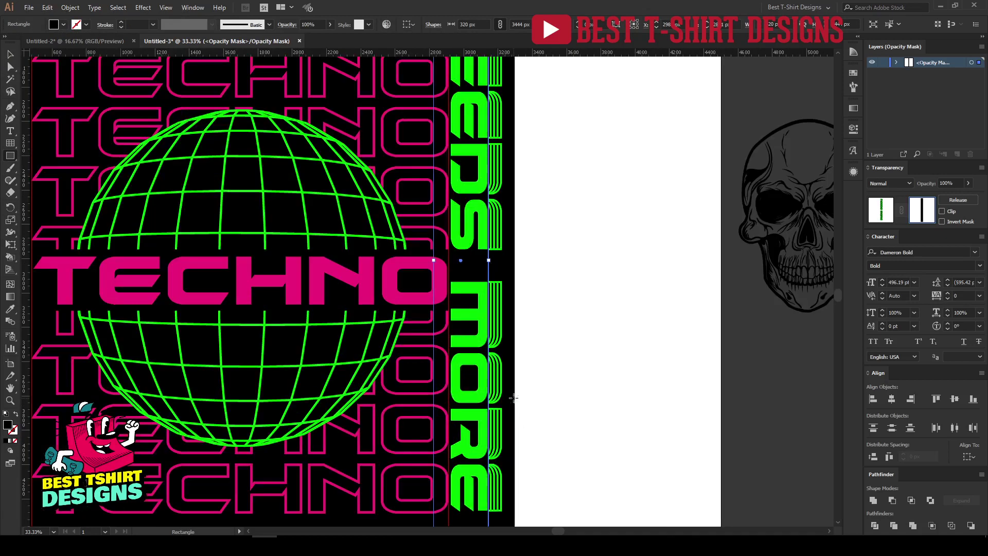
scroll(626, 336, up, 2)
key(v)
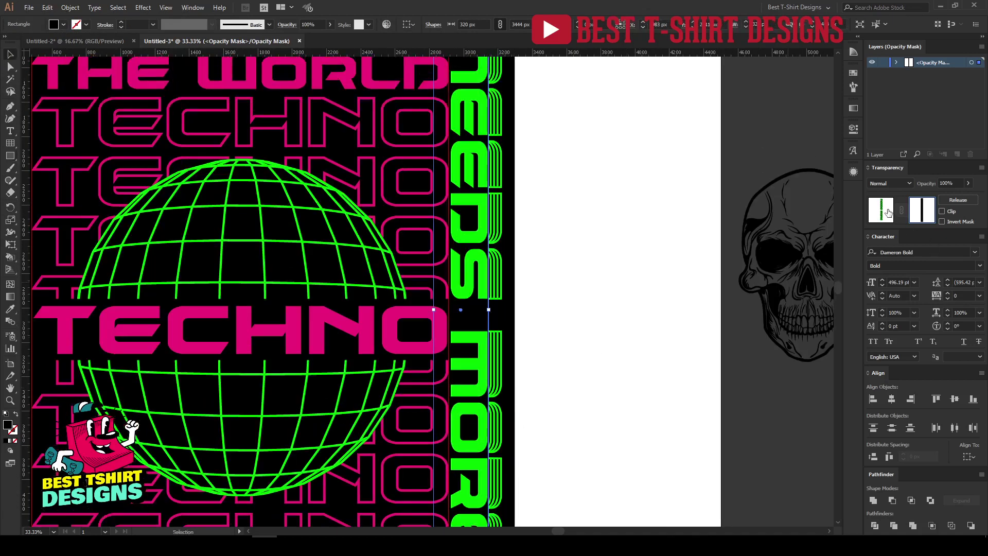
click(887, 212)
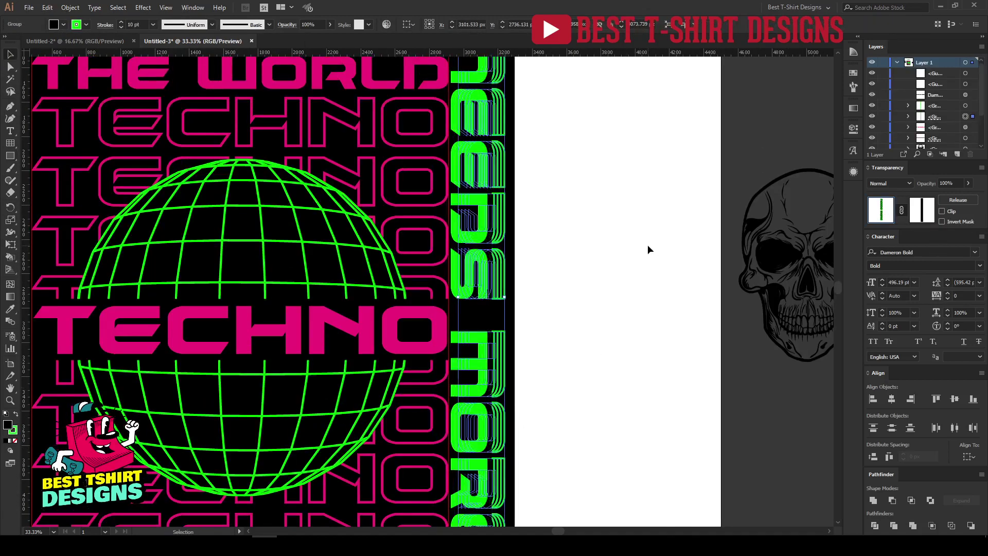
Nudge the masked NEEDS MORE outline group 12 px to the left, closer to the solid lettering
key(Left)
key(Left)
key(Left)
key(Left)
key(Left)
key(Left)
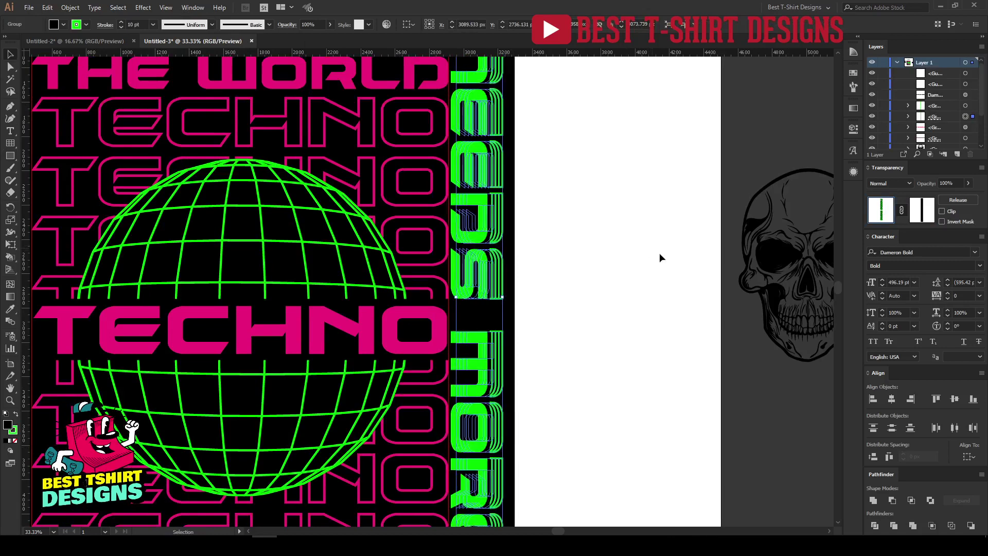
click(921, 210)
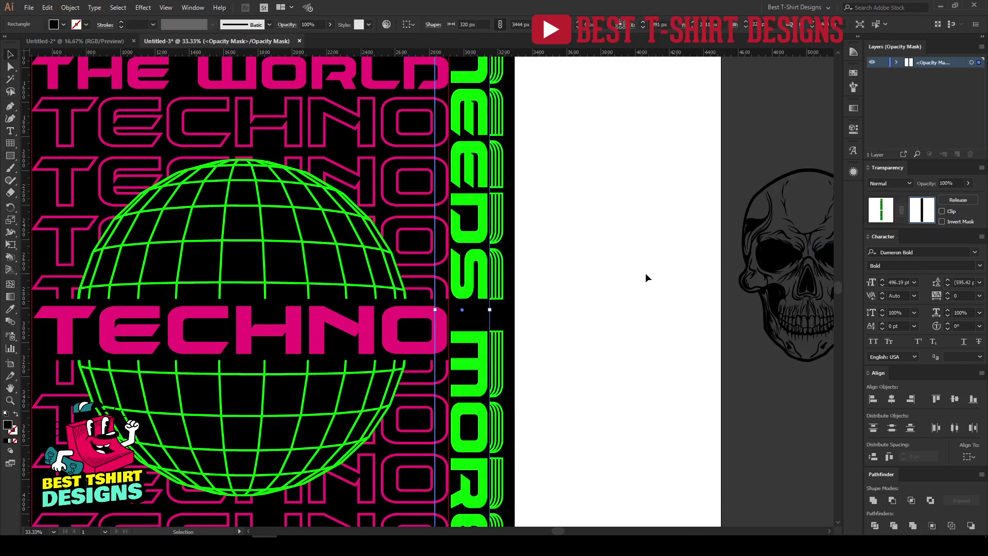
click(645, 275)
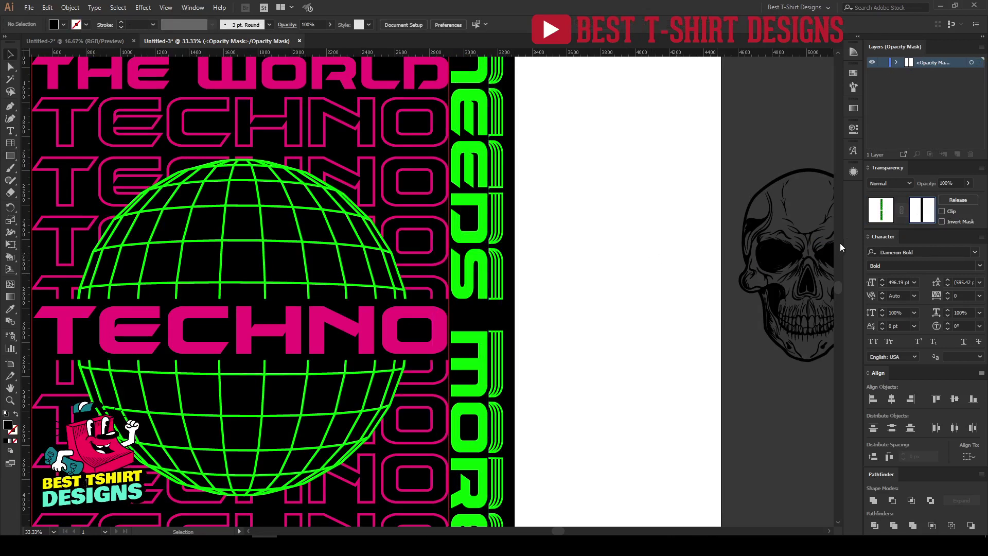
click(885, 215)
scroll(546, 295, down, 3)
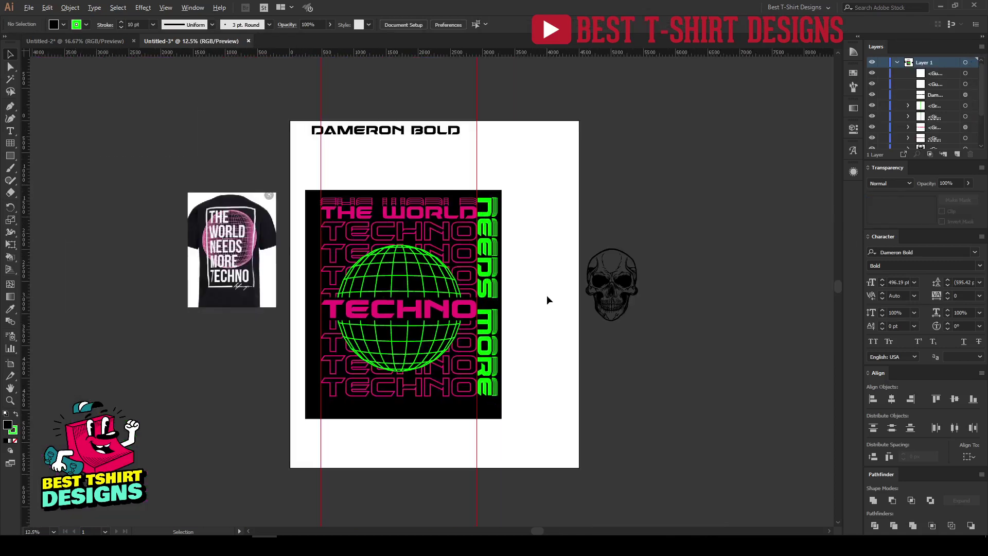
scroll(501, 360, up, 1)
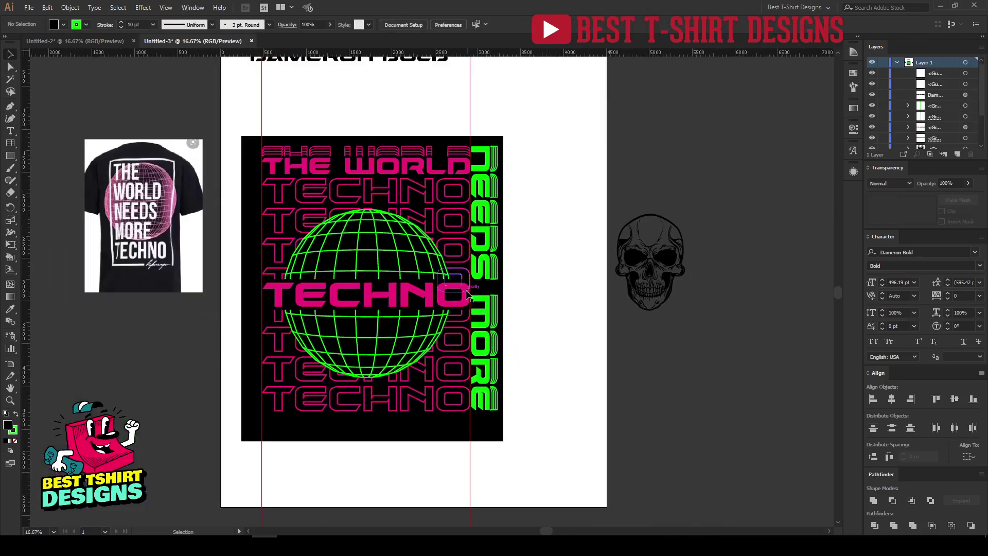
Copy the solid TECHNO lettering from inside the stacked group and paste it outside the group as a separate object
click(467, 291)
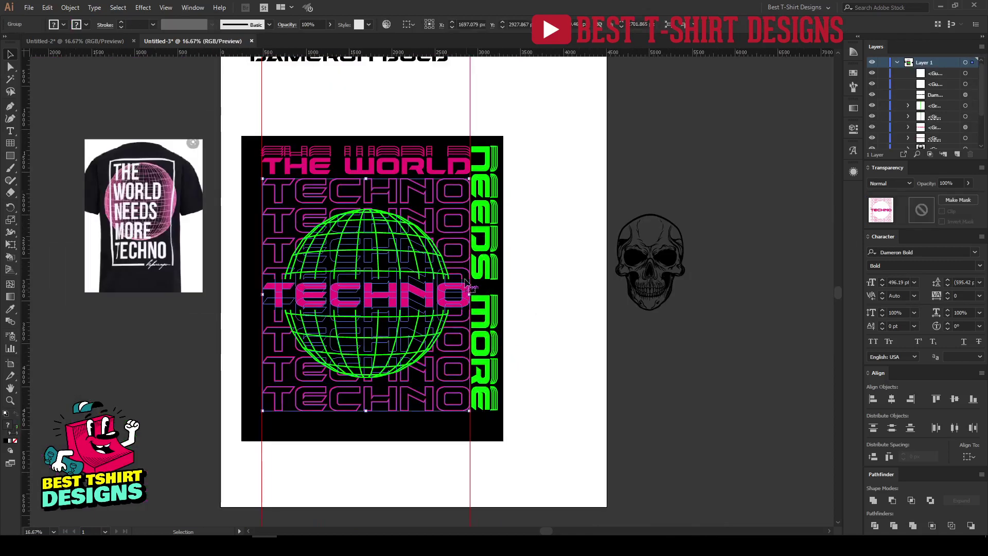
double_click(394, 301)
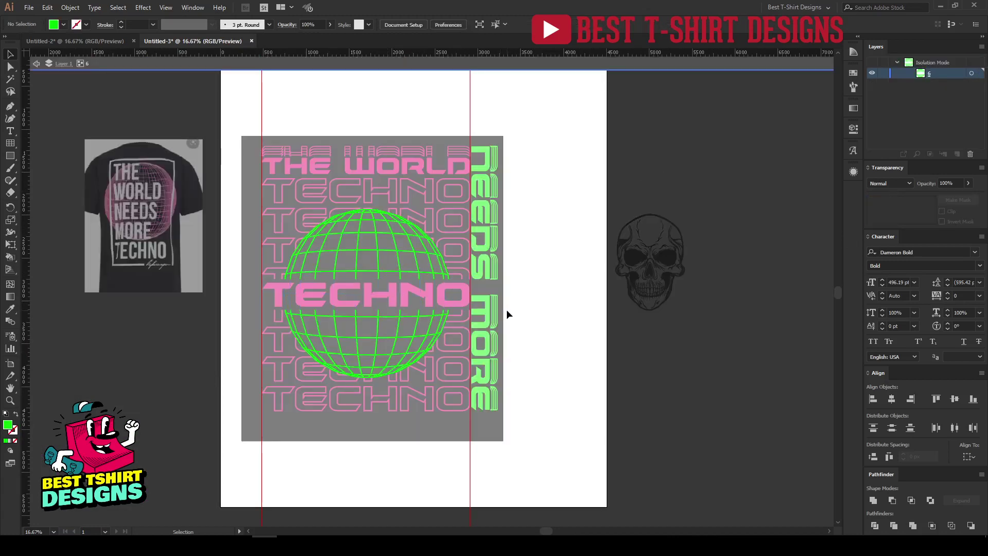
double_click(461, 292)
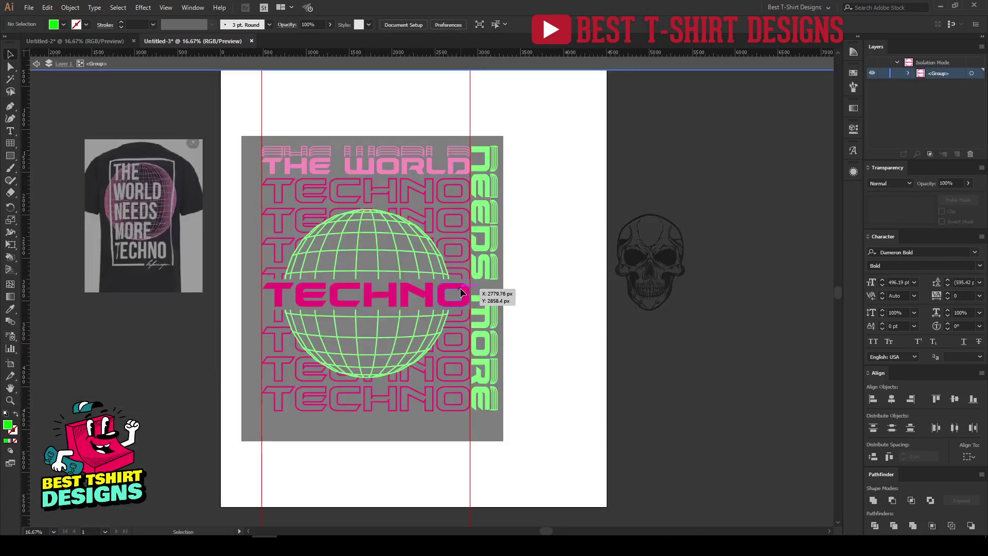
click(461, 292)
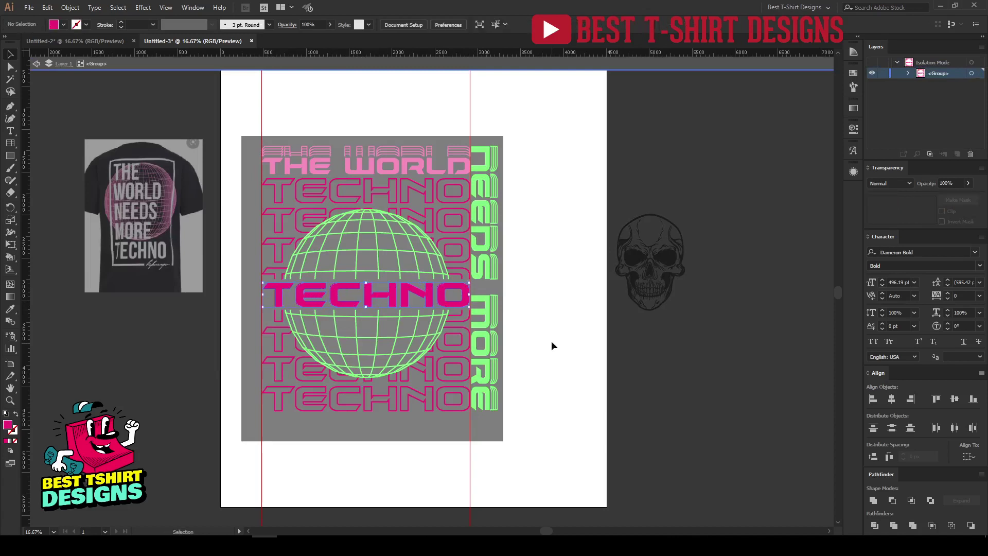
key(Escape)
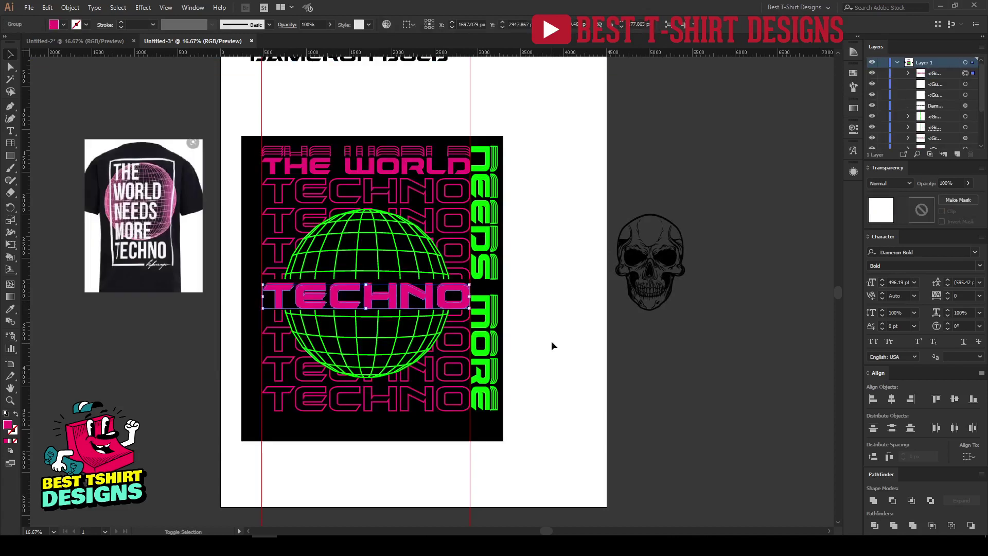
Move the solid TECHNO copy below the last outlined line and enlarge it proportionally to reach the outer edge of the NEEDS MORE outlines
key(shift+Down)
key(shift+Down)
key(shift+Down)
key(shift+Down)
key(shift+Down)
key(shift+Down)
key(shift+Down)
key(shift+Down)
key(shift+Down)
key(shift+Down)
key(shift+Down)
key(shift+Down)
key(shift+Down)
key(shift+Down)
key(shift+Down)
key(shift+Down)
key(shift+Down)
key(shift+Down)
key(shift+Down)
key(shift+Down)
key(Down)
key(Down)
key(Down)
key(Down)
key(Down)
key(Down)
key(Down)
key(Down)
key(Down)
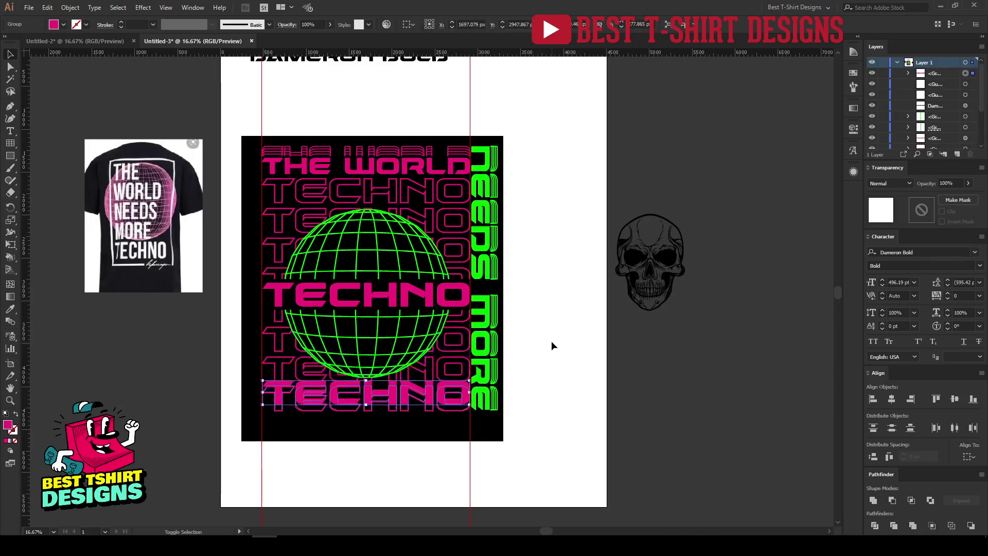
key(Down)
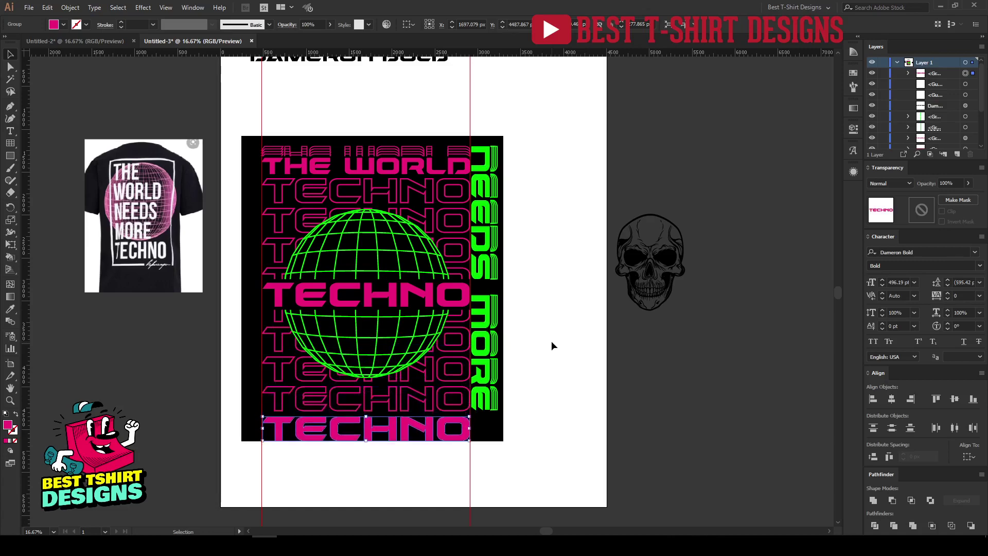
scroll(393, 458, up, 1)
drag(508, 414, 549, 415)
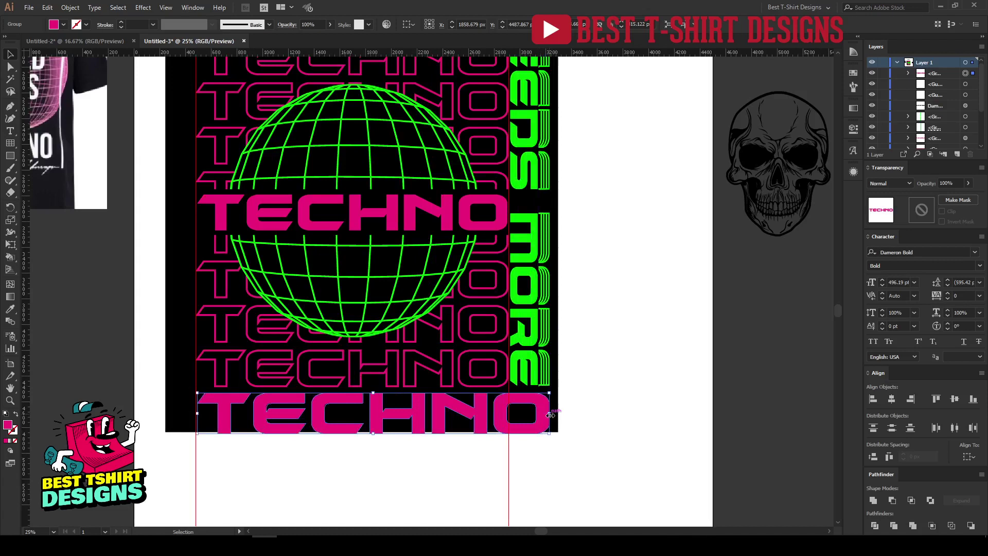
scroll(452, 422, down, 2)
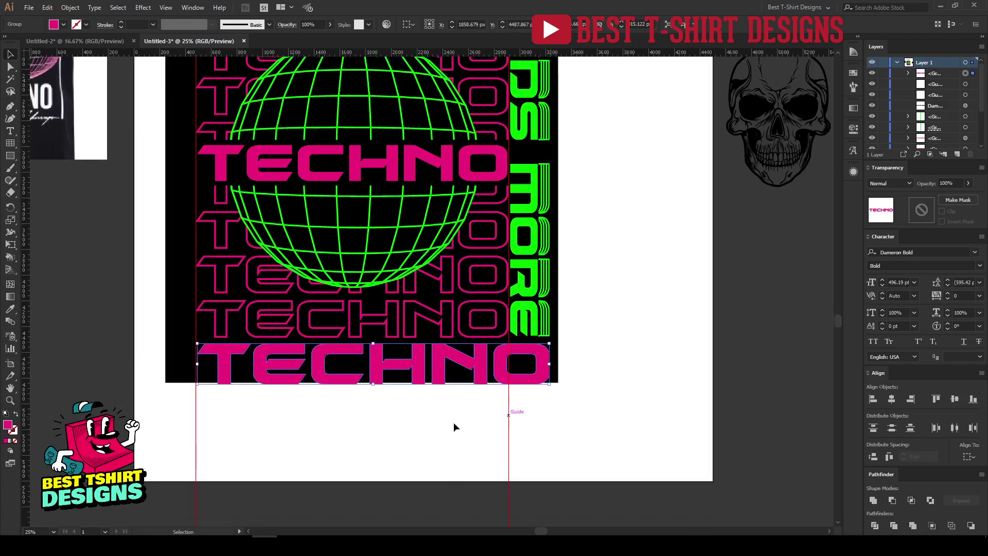
Place a copy of the bottom TECHNO behind it, offset 40 px down, and turn it into an unfilled pink outline with a 20 pt stroke
click(413, 423)
key(a)
click(420, 372)
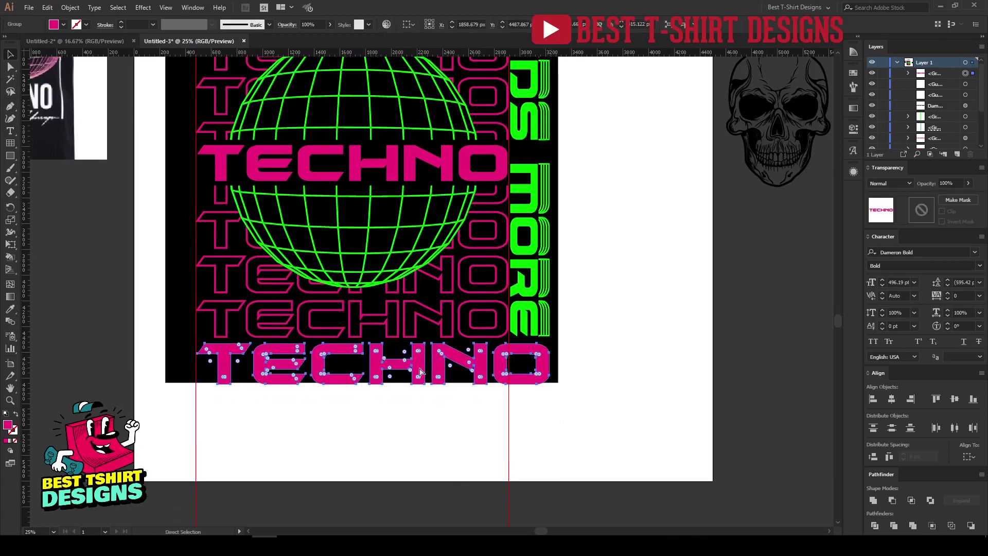
key(v)
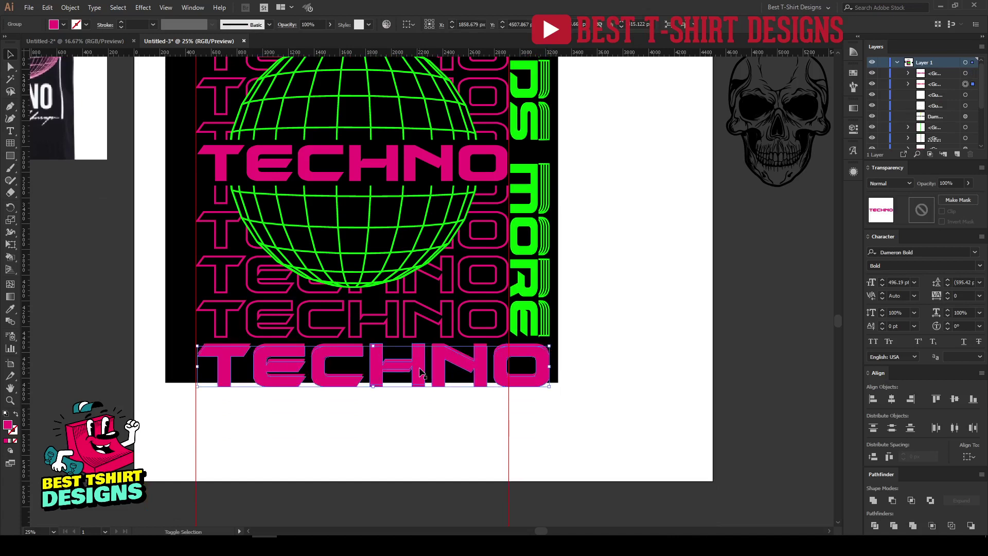
key(shift+Down)
key(shift+x)
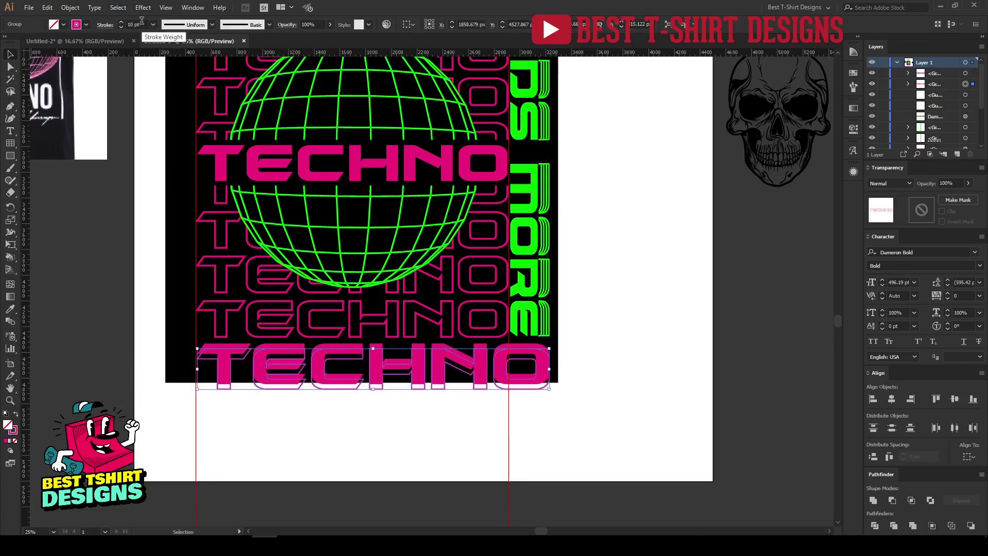
scroll(141, 21, up, 1)
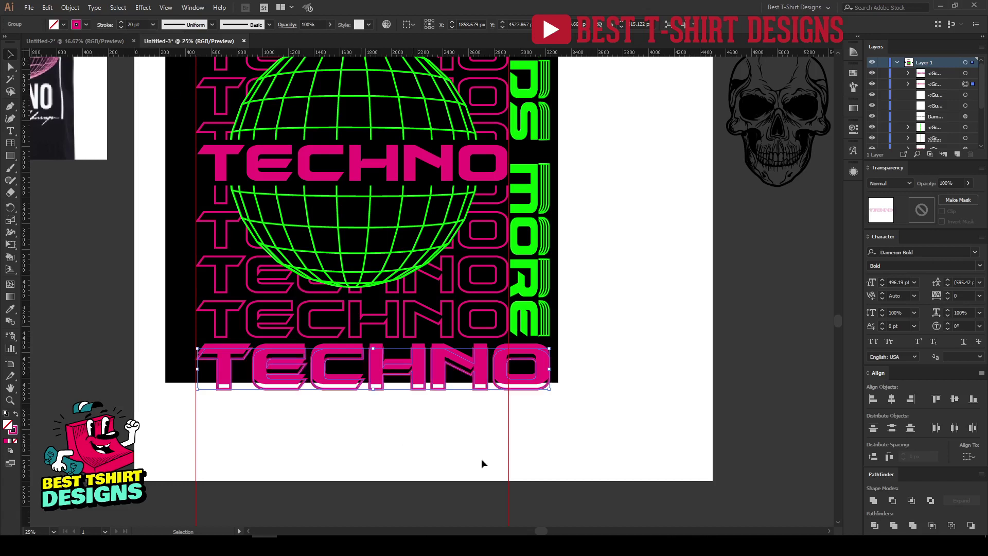
Unlock the black background rectangle, enlarge it from its centre to about 4876 by 5681 px, and lock it again
scroll(940, 129, down, 3)
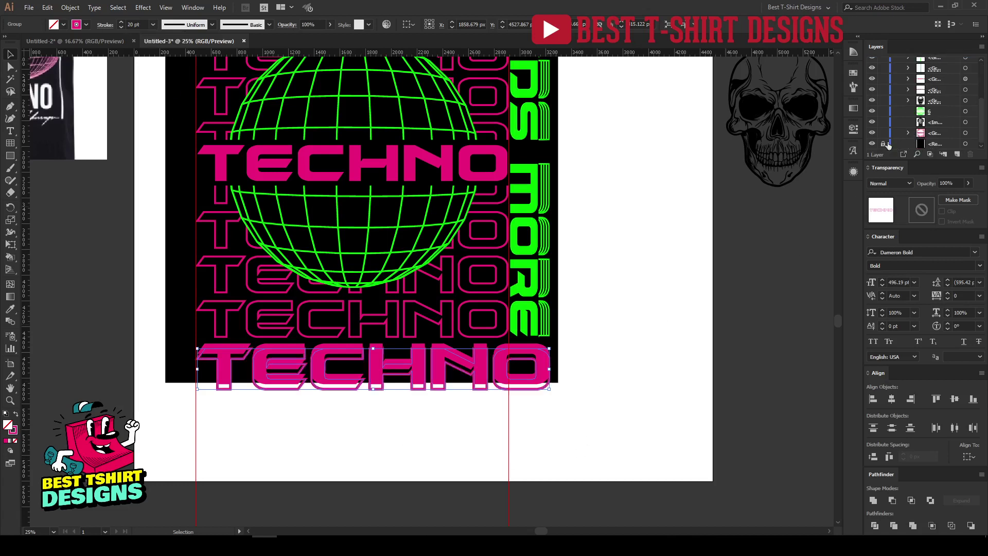
click(555, 379)
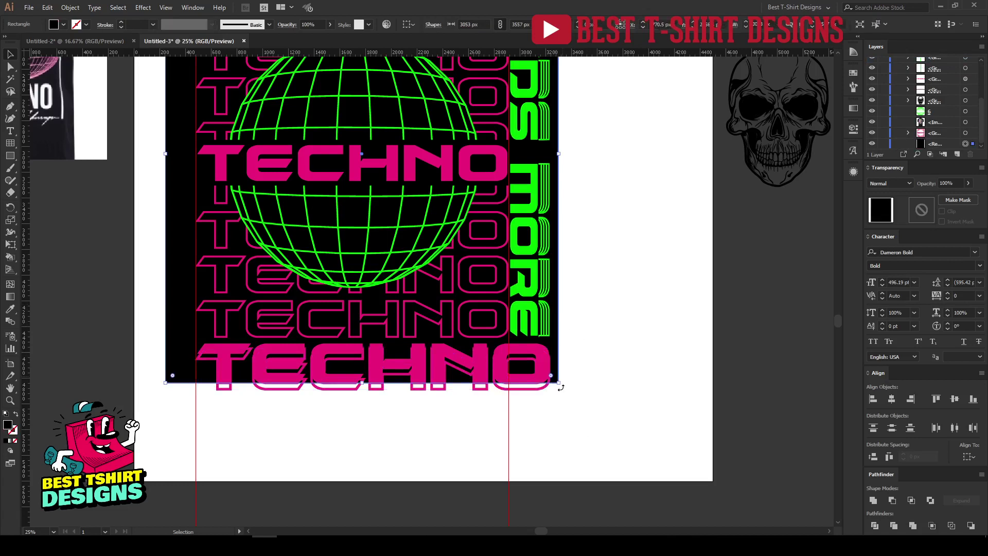
drag(558, 383, 695, 520)
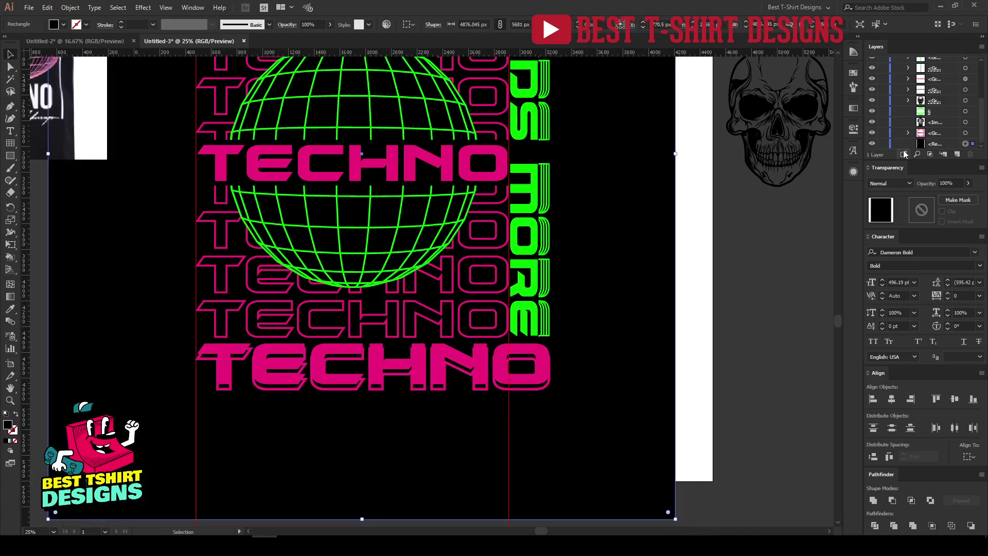
click(882, 143)
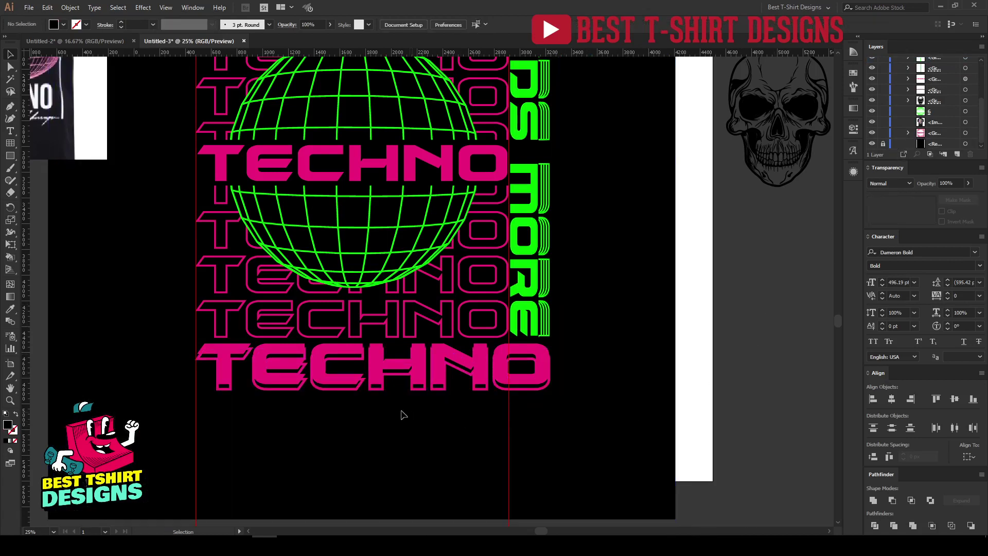
Add two more copies of the pink outline under the bottom TECHNO, each offset a further 40 px down
click(361, 385)
key(a)
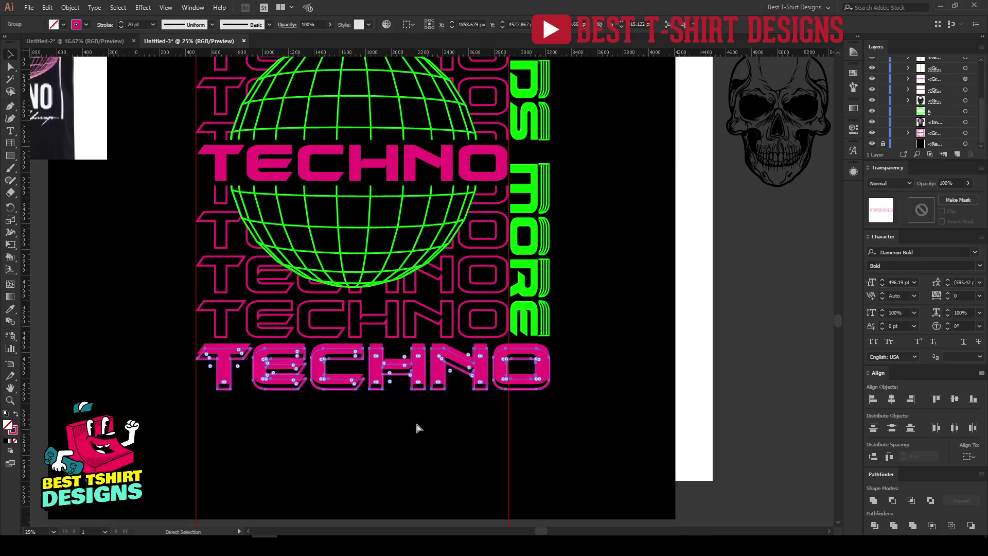
key(ctrl+f)
key(shift+Down)
key(shift+Down)
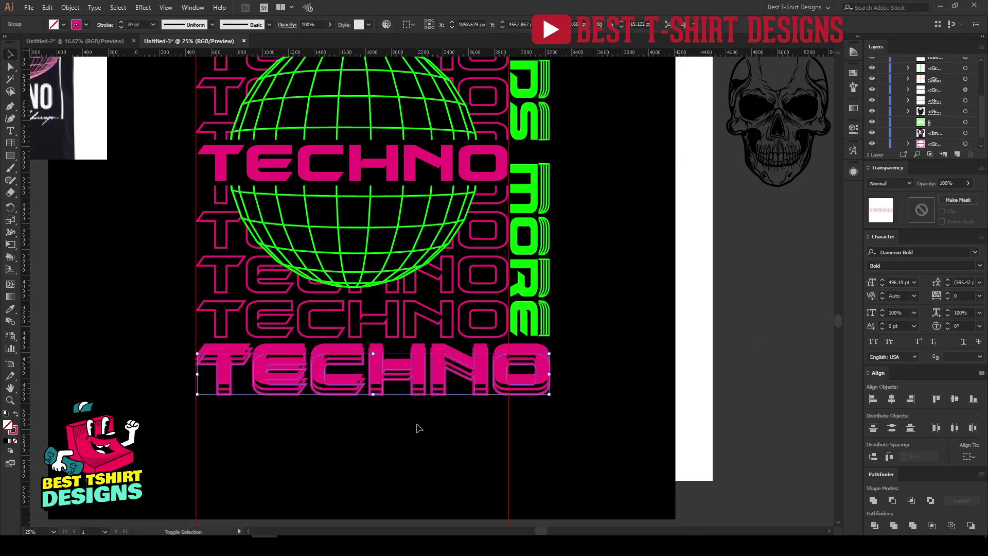
key(a)
key(v)
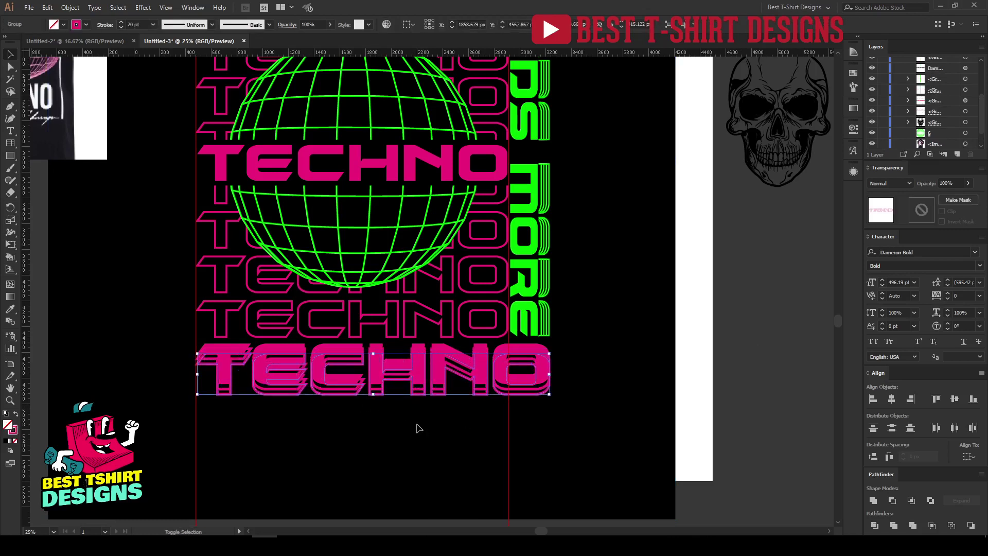
key(alt+Down)
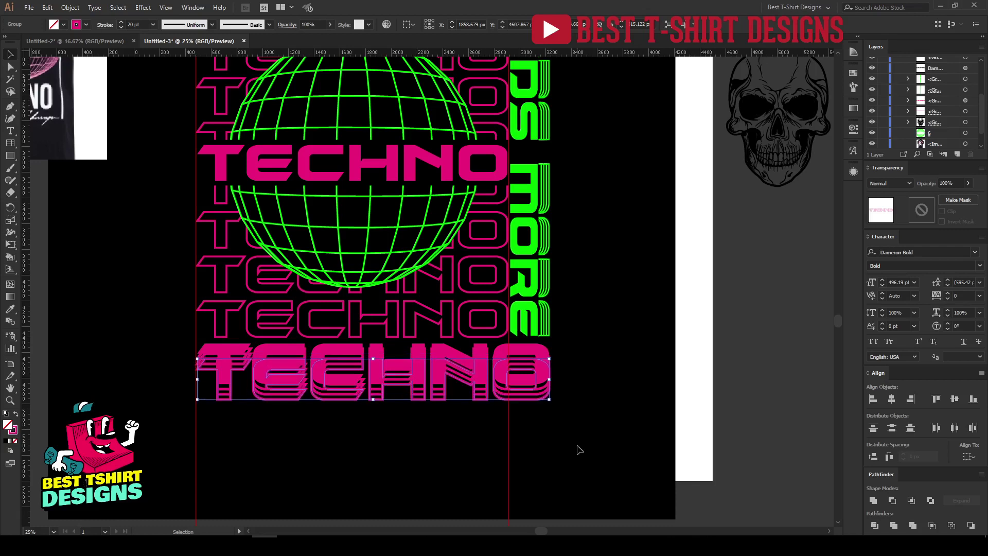
click(491, 451)
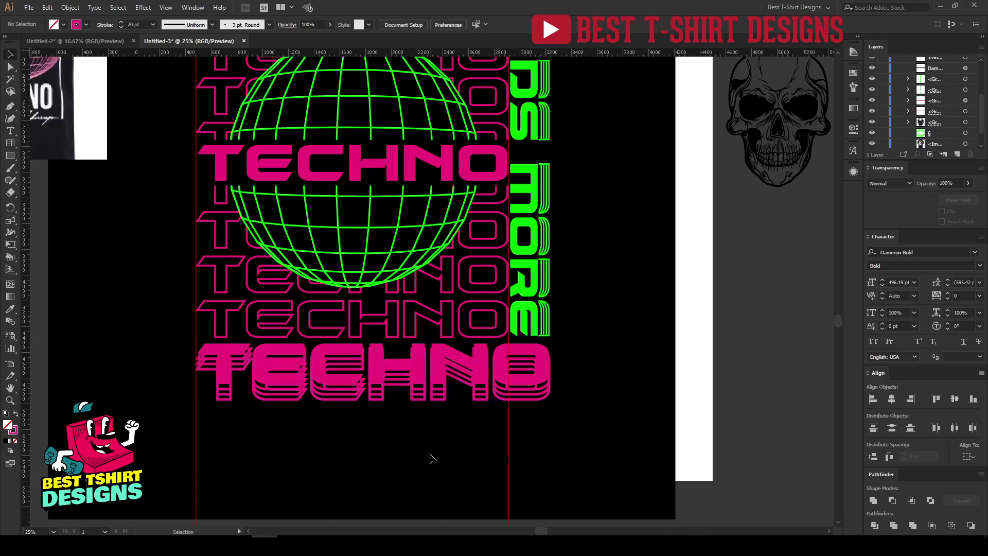
Group the pink echo outlines of the bottom TECHNO and give the group an opacity mask with clipping off
drag(432, 458, 390, 355)
scroll(385, 349, up, 4)
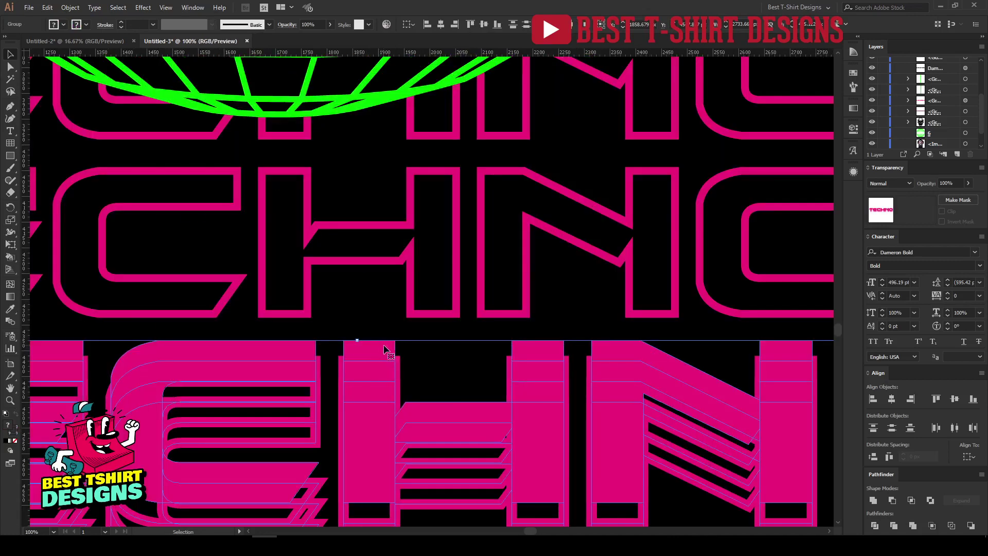
key(a)
scroll(384, 349, down, 4)
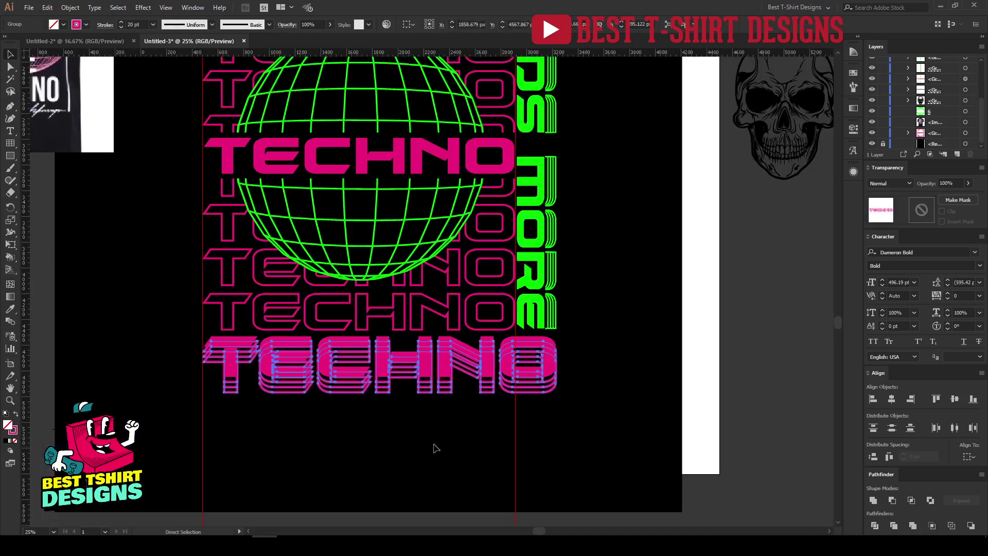
key(v)
click(922, 210)
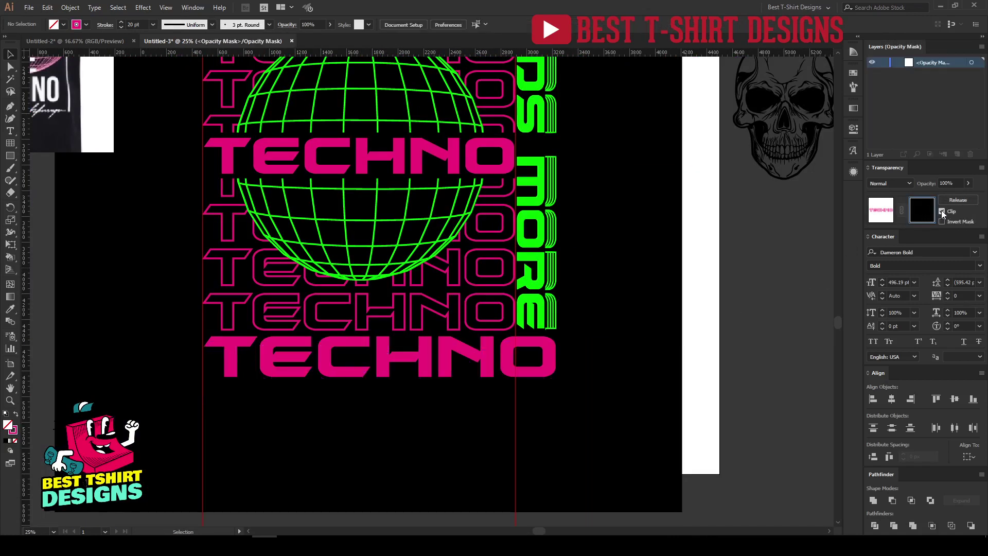
click(942, 211)
Draw a black rectangle of about 3318 by 480 px in the opacity mask, covering the solid bottom TECHNO
click(11, 157)
key(shift+x)
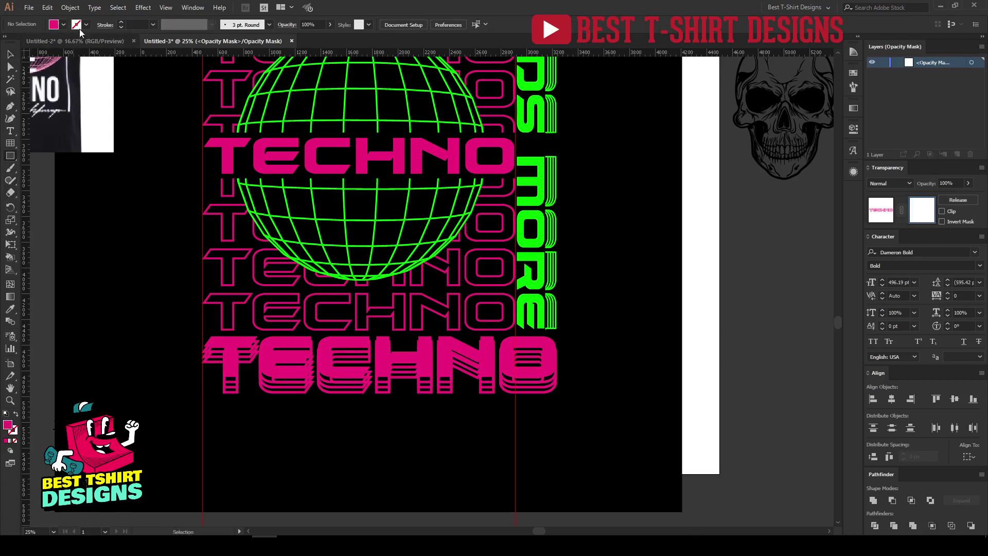
click(63, 25)
click(29, 42)
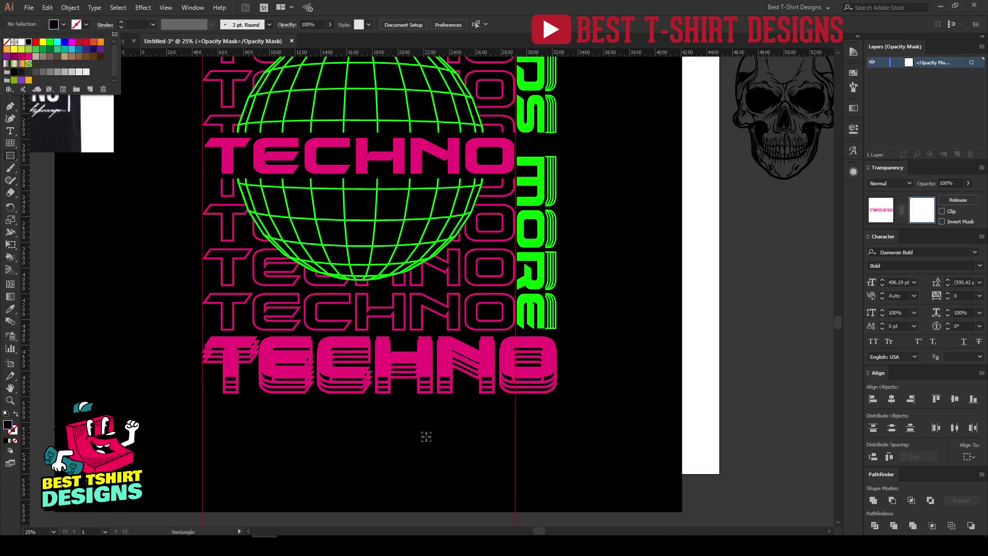
click(170, 313)
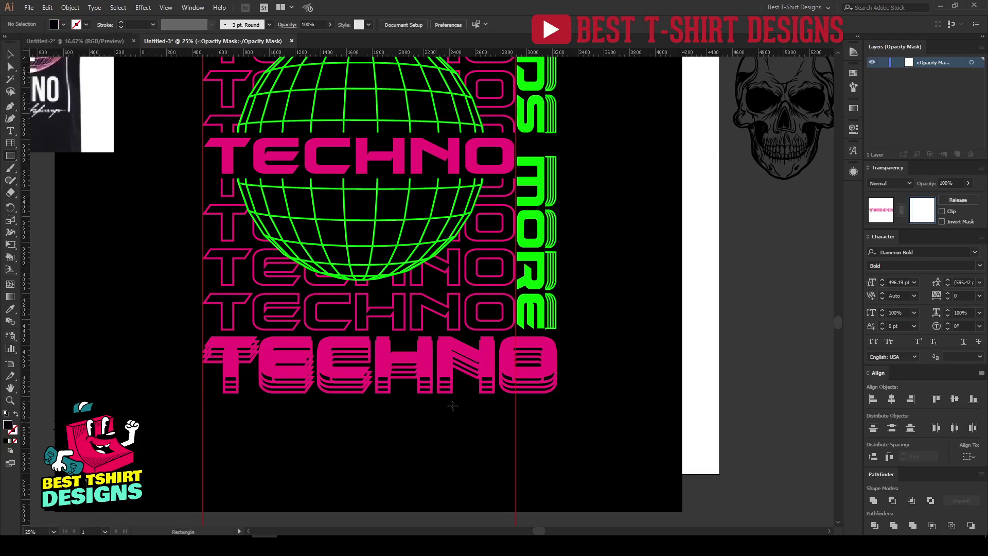
scroll(373, 385, up, 1)
drag(122, 295, 689, 378)
key(v)
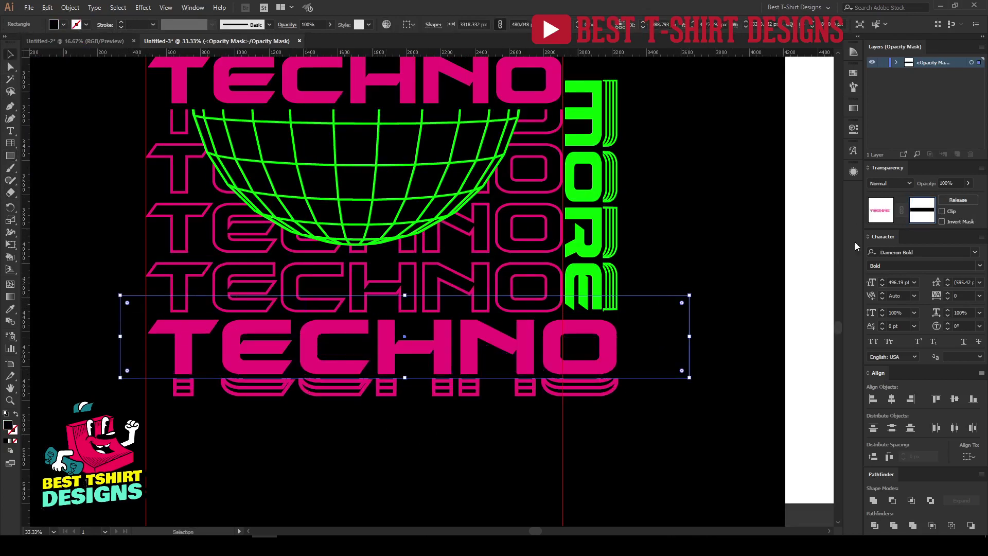
Nudge the echo outlines 20 px down, then move the mask rectangle back up by the same distance and return to the artwork
click(884, 213)
key(Down)
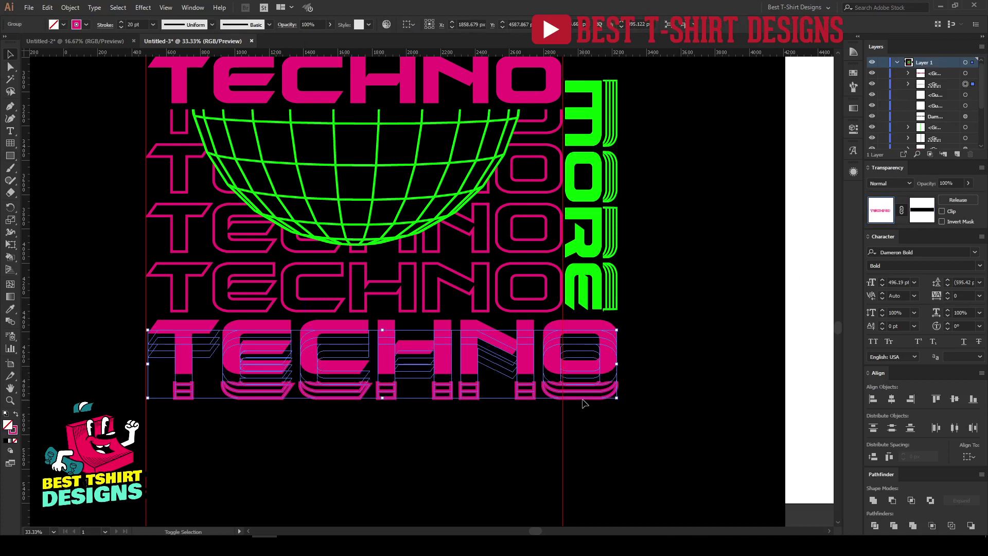
click(921, 209)
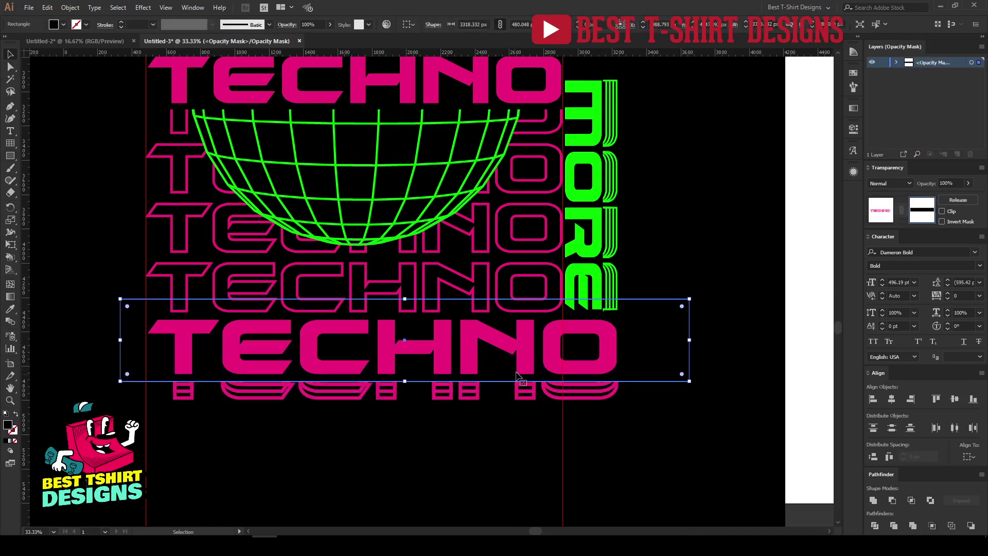
key(Up)
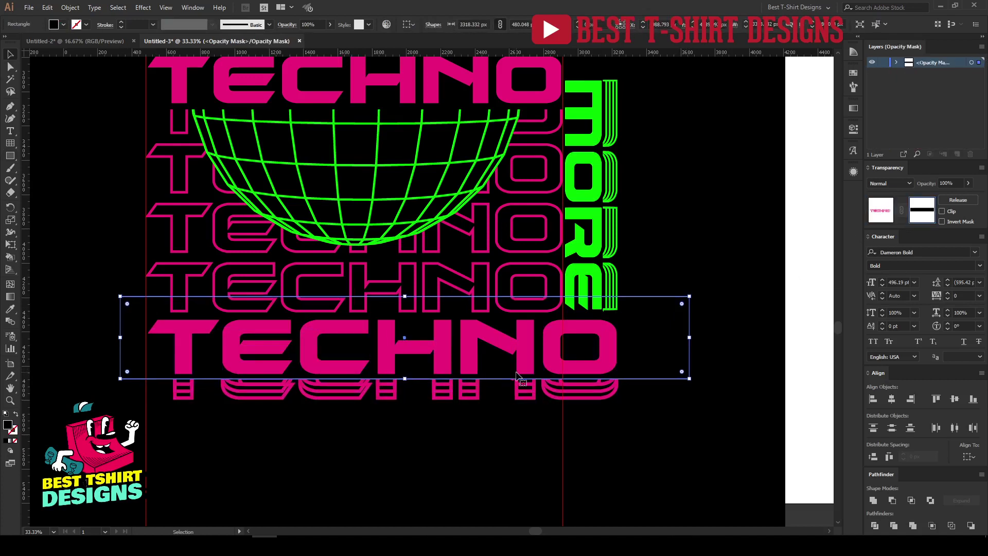
click(888, 217)
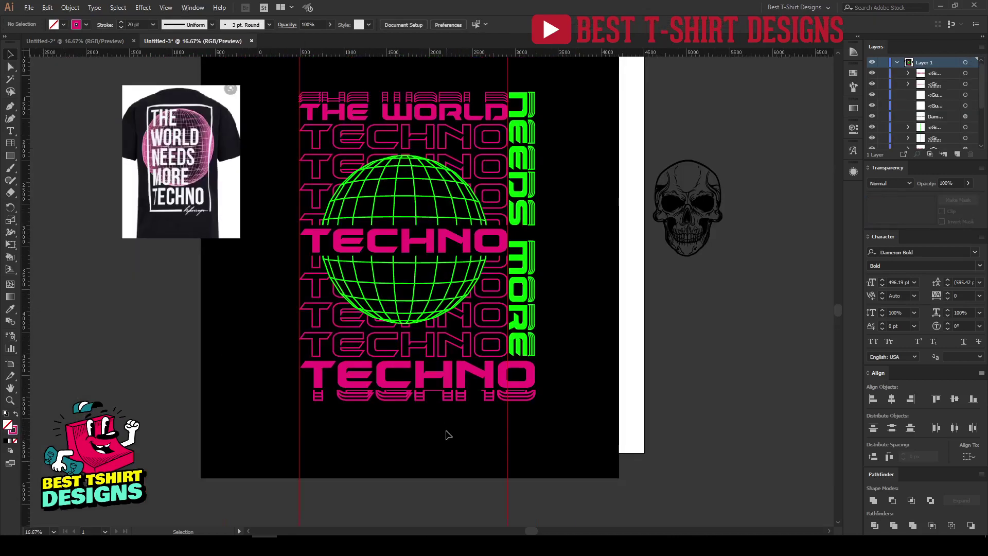
Recolour the solid bottom TECHNO green by sampling the fill of the NEEDS MORE lettering
scroll(448, 435, up, 2)
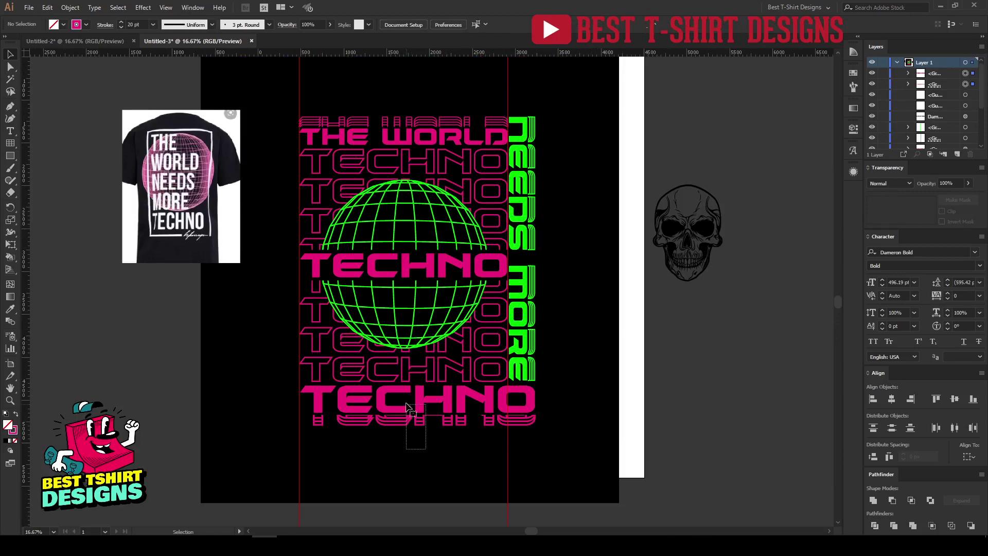
click(426, 421)
click(429, 416)
click(433, 401)
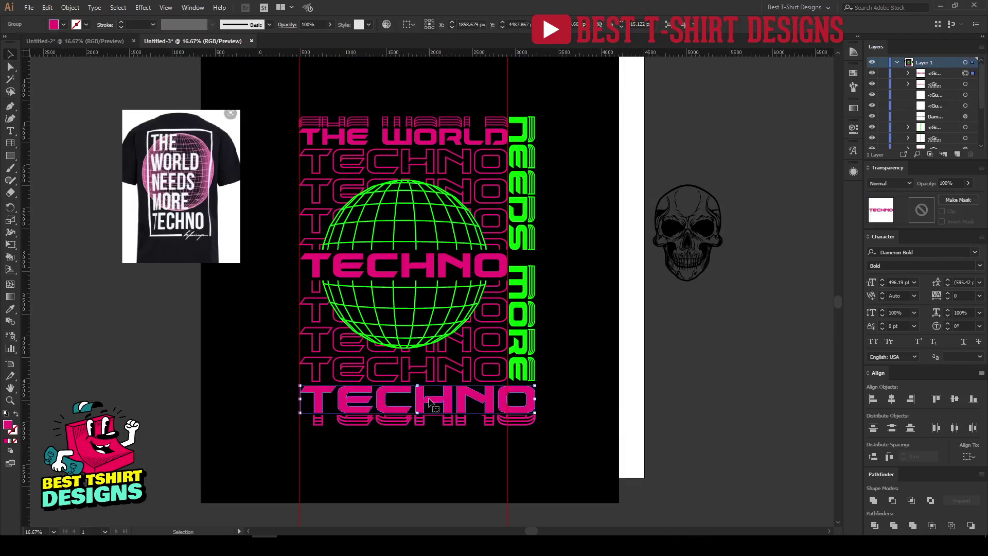
key(i)
click(526, 334)
click(528, 332)
key(v)
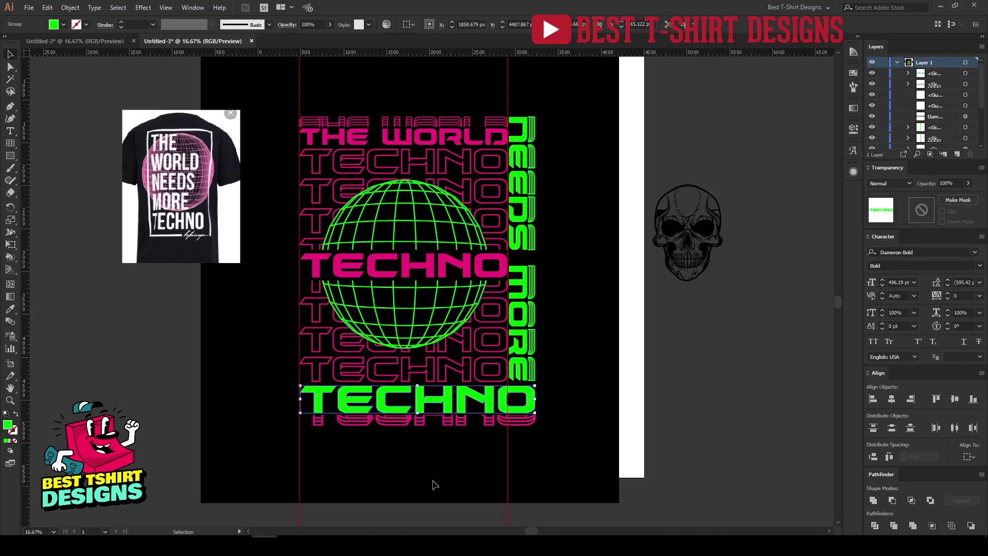
click(433, 484)
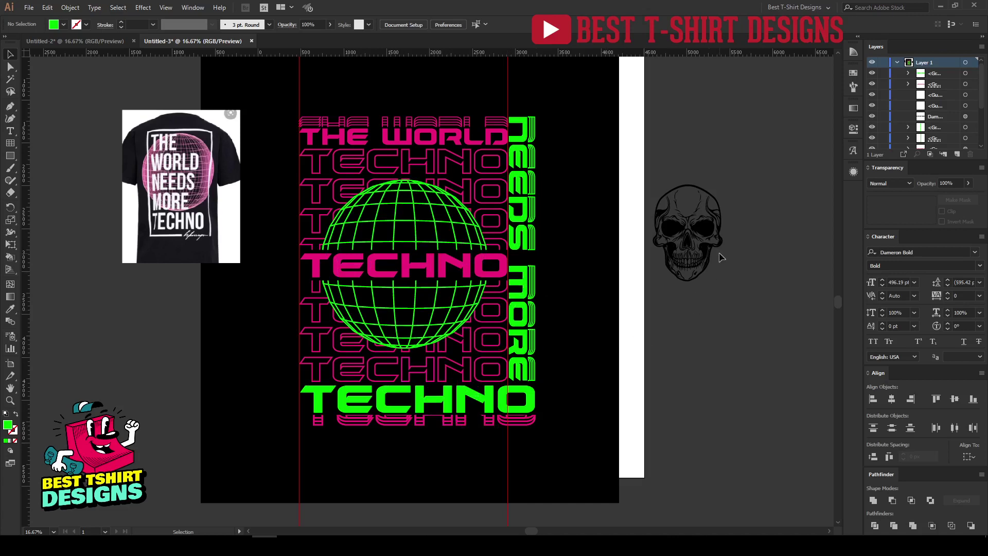
Move the skull onto the centre of the globe, shrink it slightly proportionally and nudge it upward
drag(703, 249, 400, 345)
scroll(394, 315, up, 1)
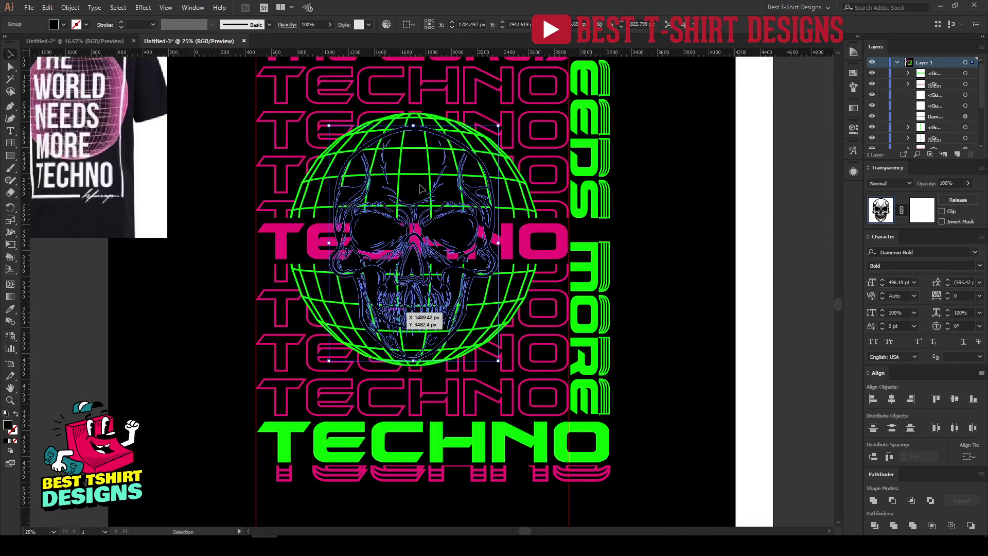
drag(413, 125, 413, 129)
key(shift+Up)
key(shift+Up)
key(shift+Up)
key(shift+Up)
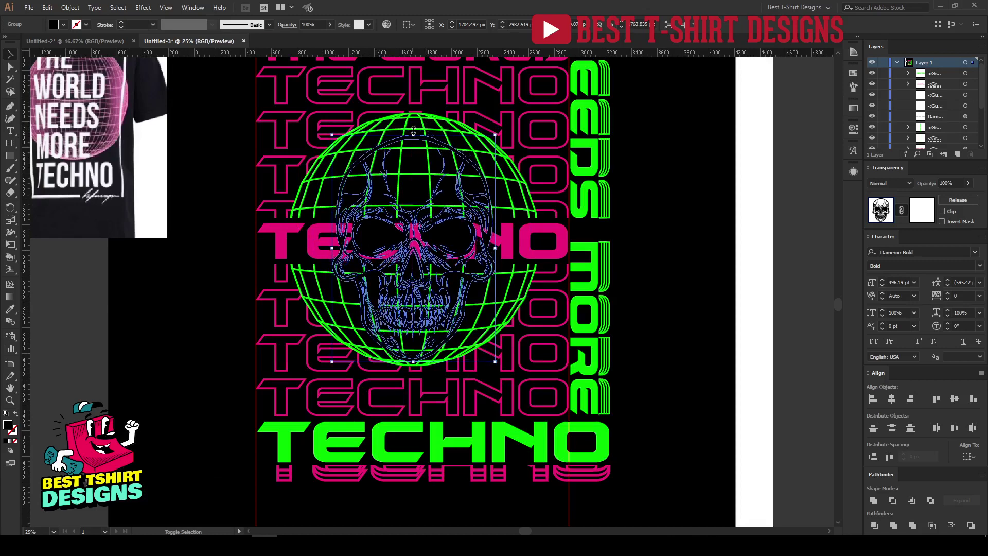
key(shift+Up)
key(shift+Up)
key(shift+Up)
key(shift+Up)
key(shift+Up)
key(shift+Up)
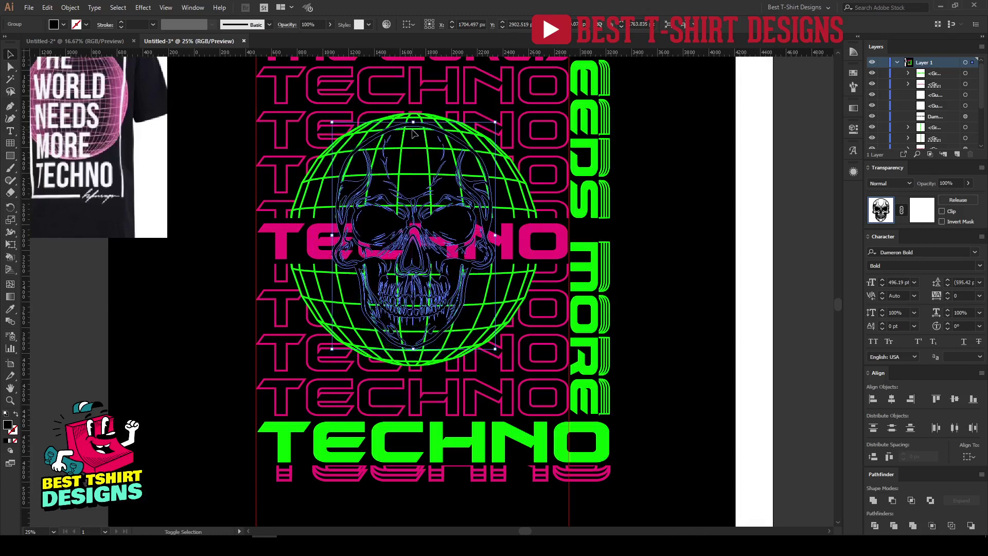
Enlarge the skull proportionally so it nearly reaches the globe's upper and lower edges
drag(416, 351, 418, 365)
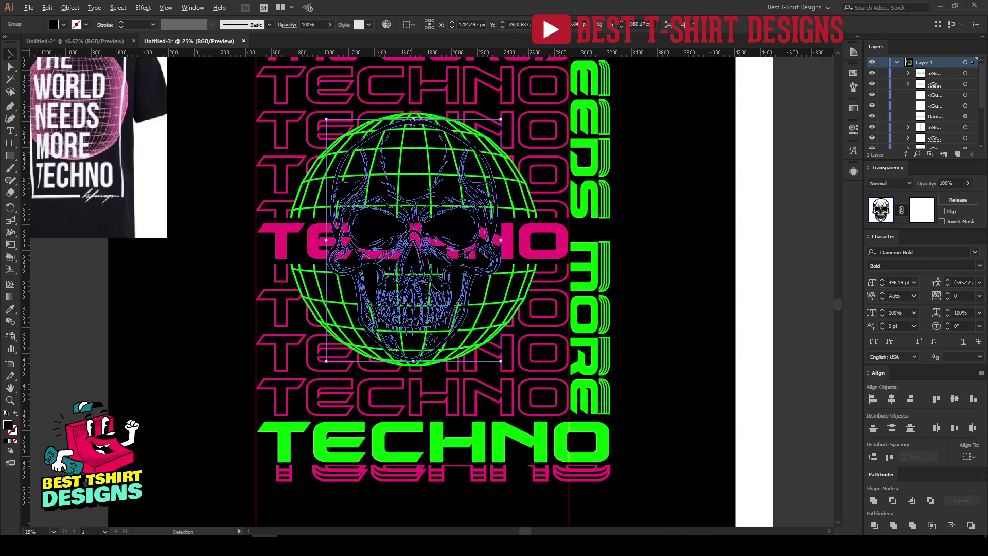
scroll(410, 122, up, 3)
drag(420, 115, 420, 112)
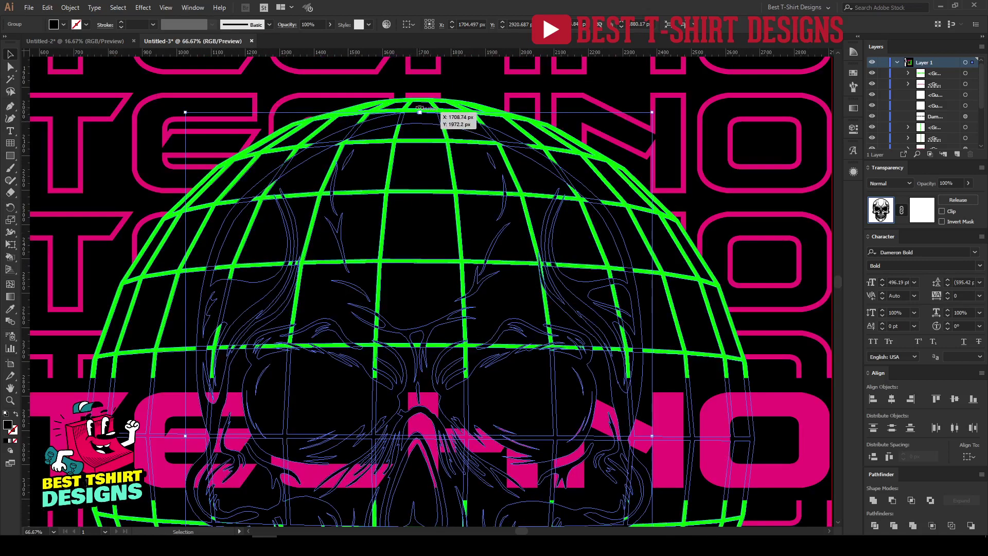
scroll(401, 125, down, 3)
scroll(443, 239, up, 1)
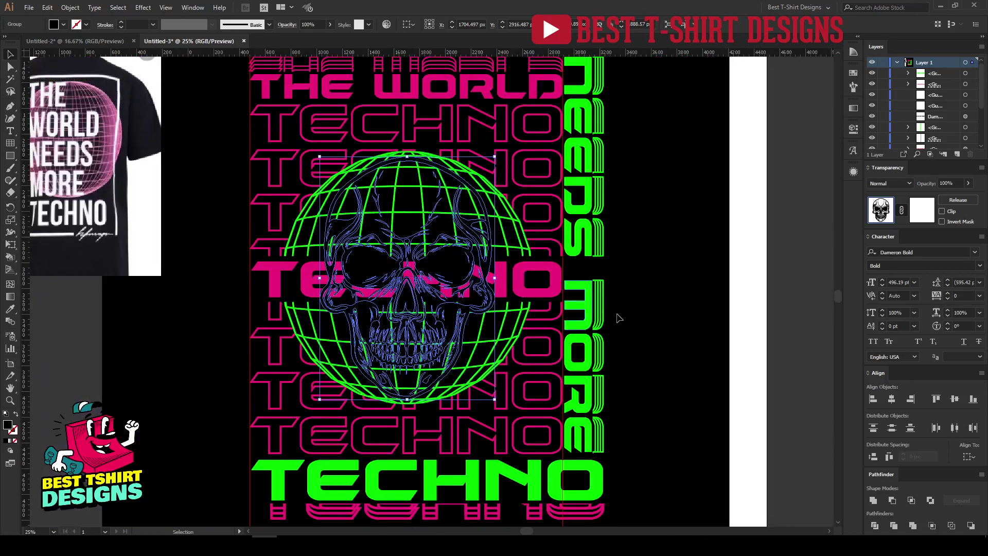
Recolour the skull pink by sampling the solid central TECHNO lettering
key(i)
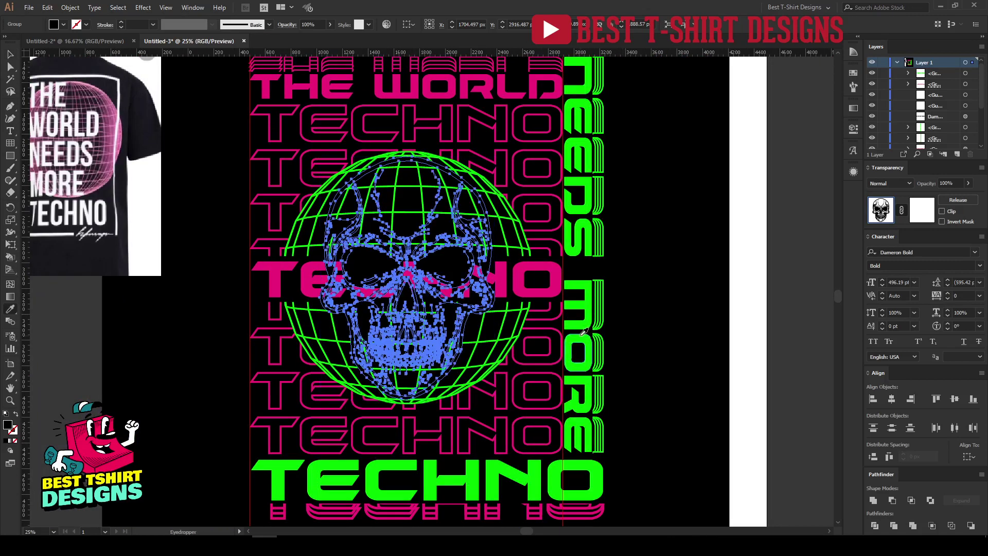
click(558, 276)
key(v)
click(674, 290)
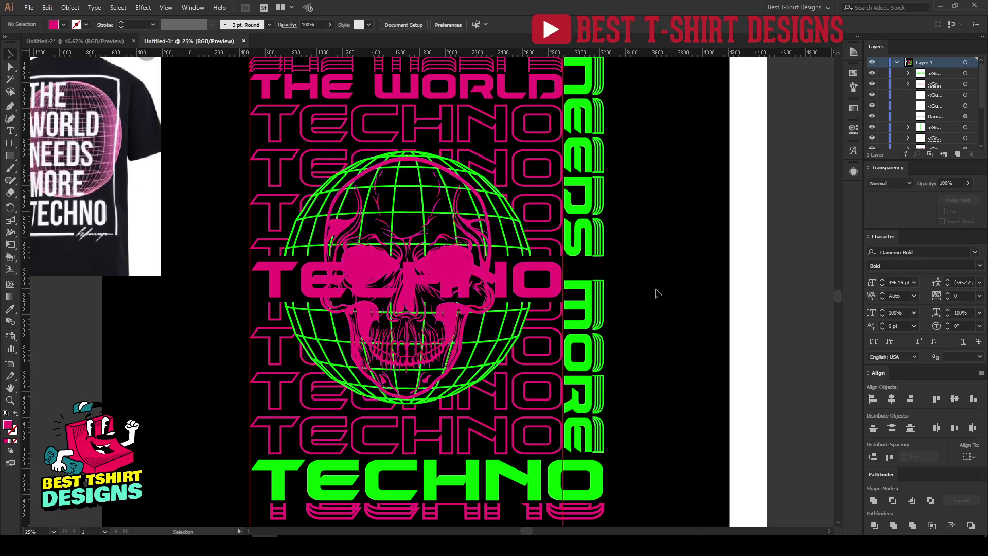
click(444, 282)
key(Delete)
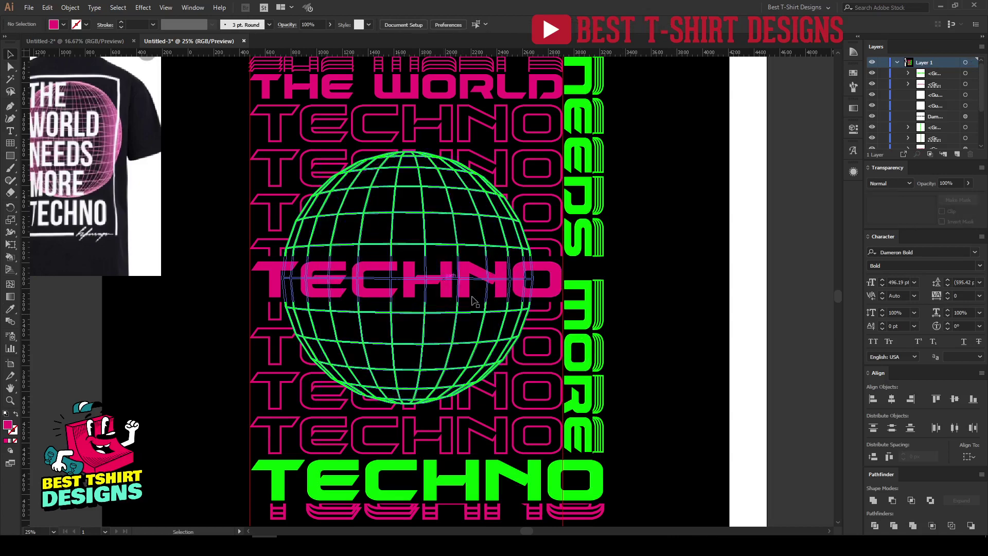
key(v)
click(503, 317)
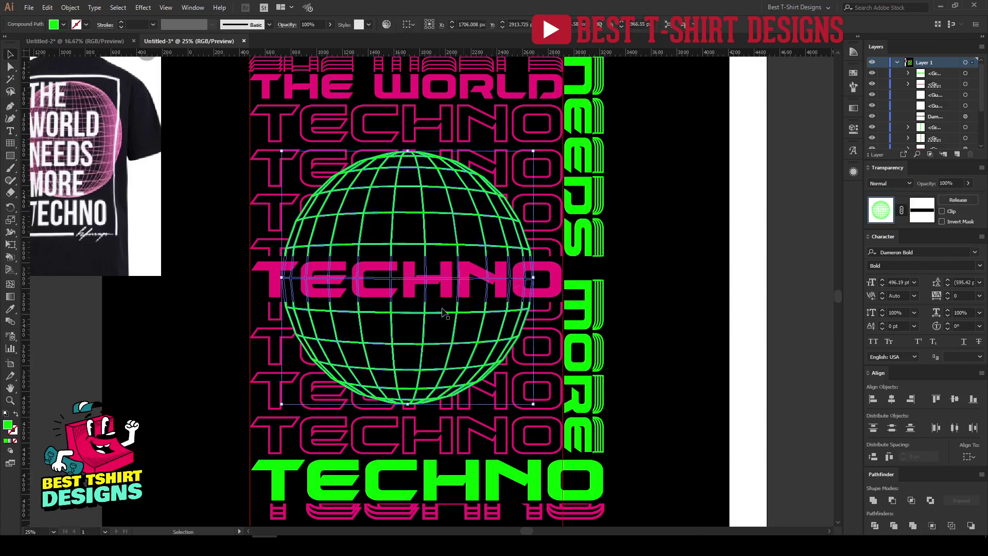
key(a)
key(ctrl+z)
key(v)
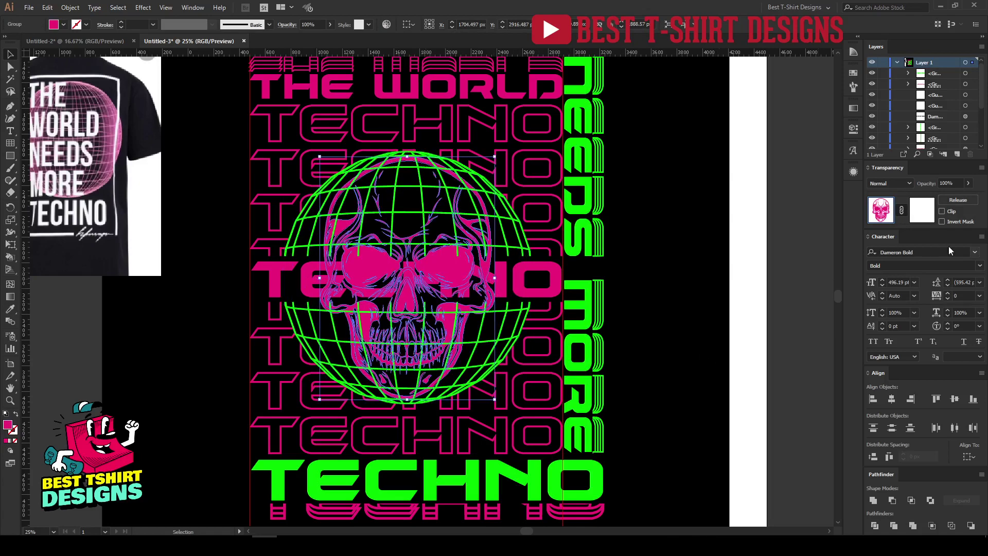
Draw a black rectangle of about 2980 by 364 px in the skull's opacity mask across the central TECHNO, then return to the artwork
click(921, 210)
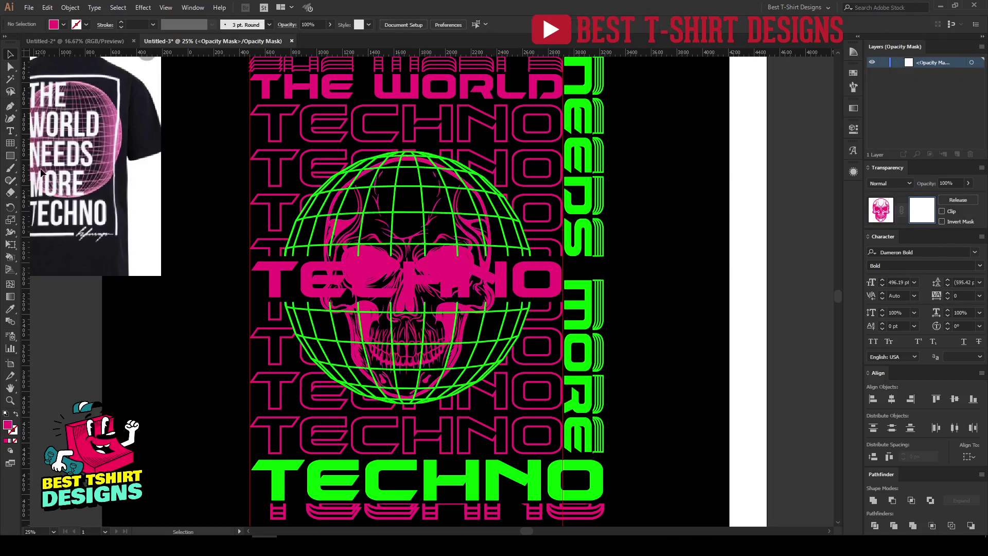
click(12, 156)
drag(246, 254, 629, 301)
key(v)
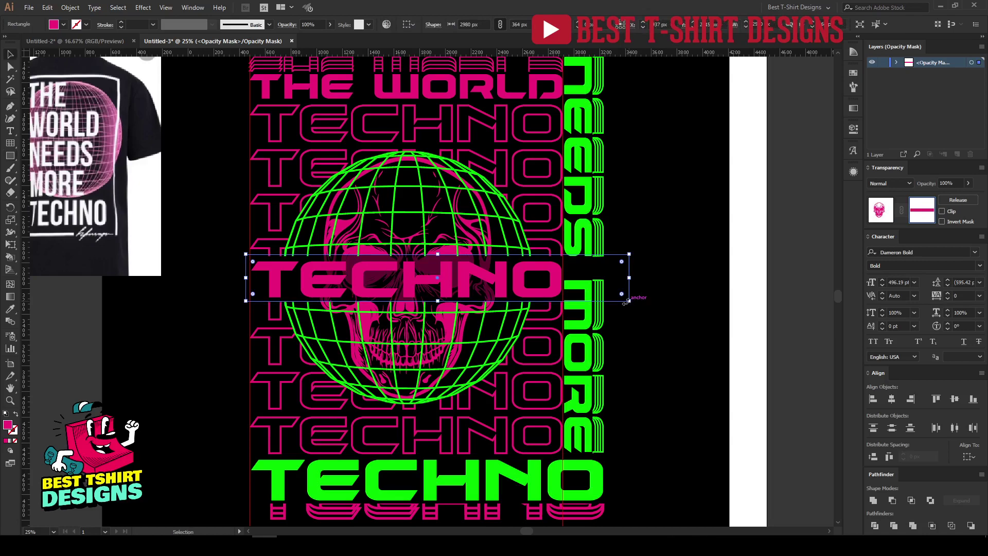
click(64, 24)
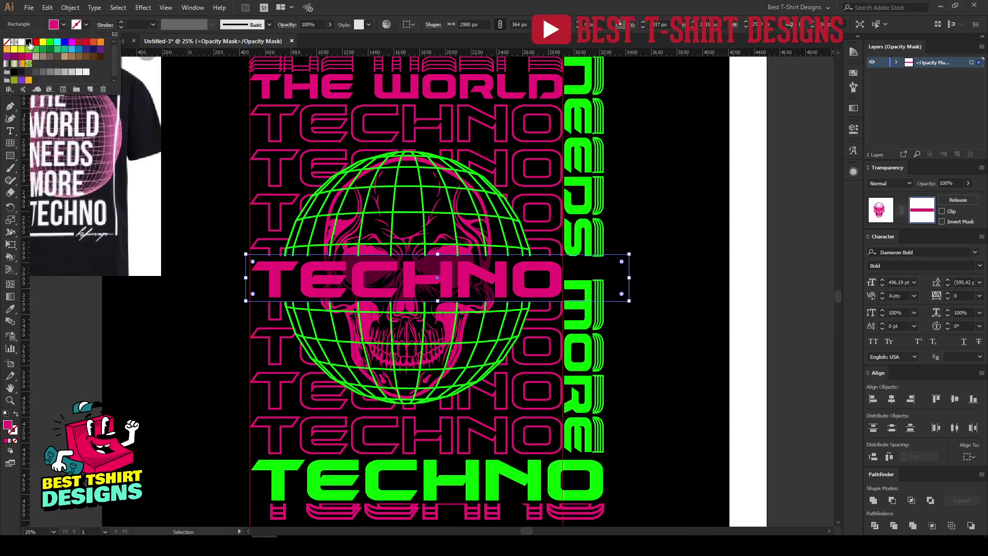
click(28, 42)
click(878, 214)
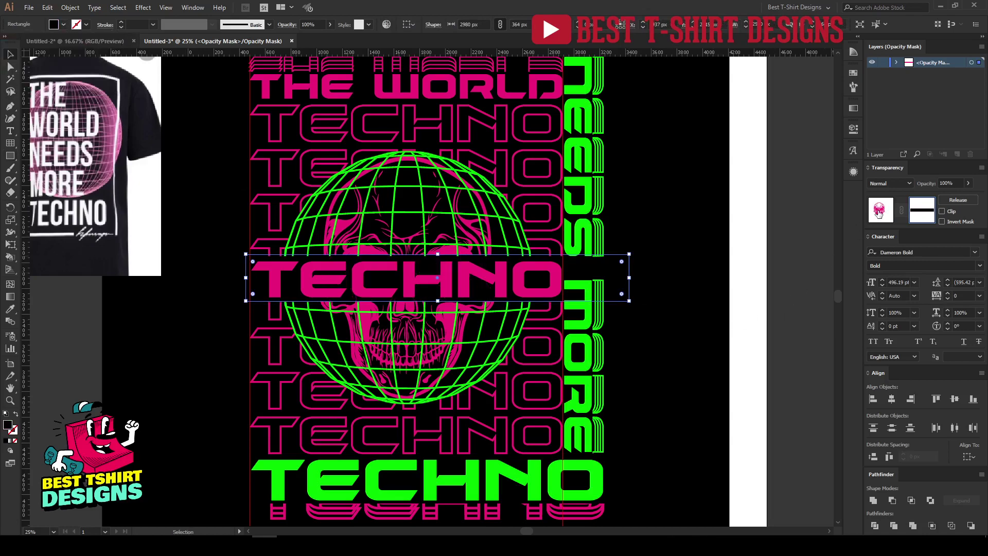
Leave the skull's opacity mask and return to editing the artwork
click(722, 321)
scroll(340, 306, down, 1)
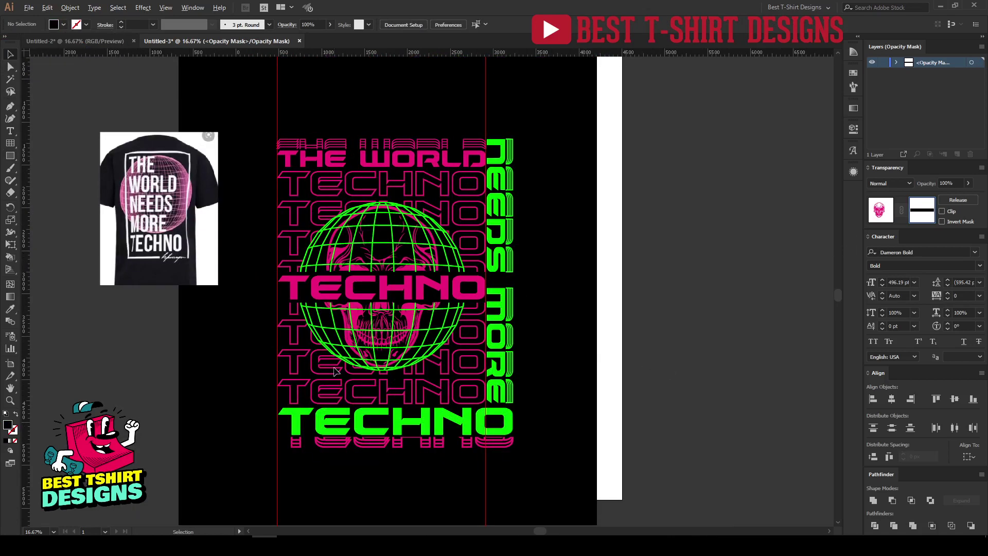
scroll(335, 367, up, 1)
drag(640, 376, 626, 392)
scroll(473, 283, down, 1)
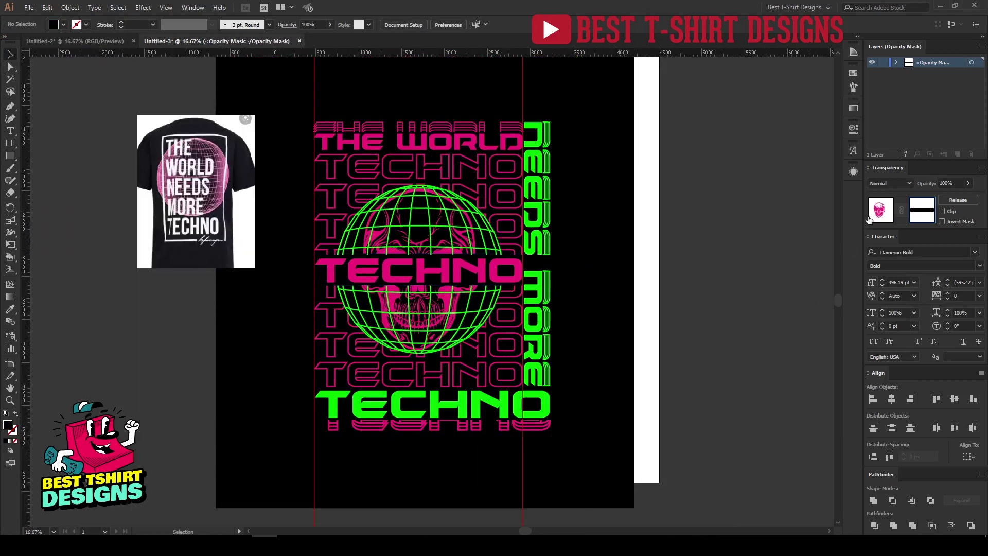
click(890, 215)
Apply a horizontal Twist warp with 70% bend to the outlined TECHNO rows, then leave group isolation
click(503, 374)
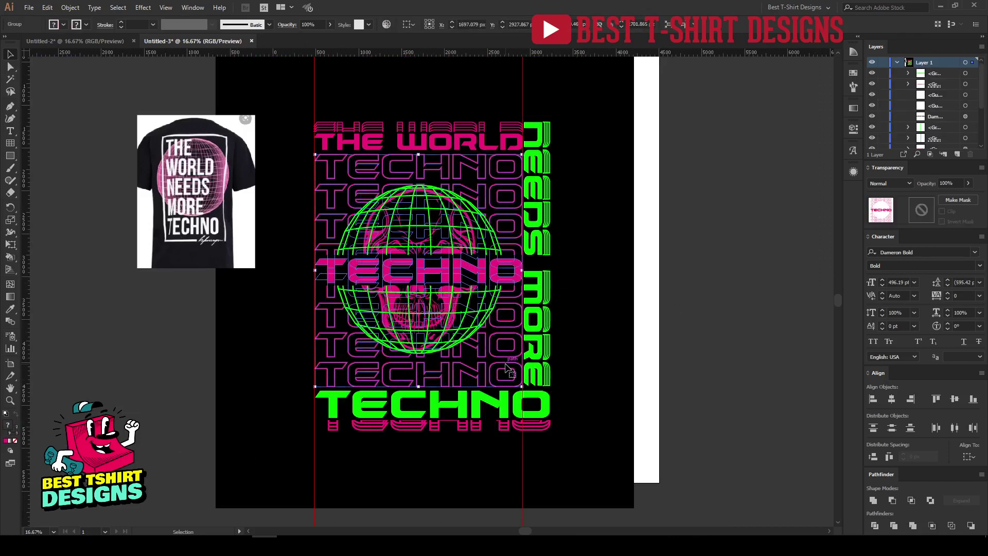
double_click(509, 312)
click(509, 313)
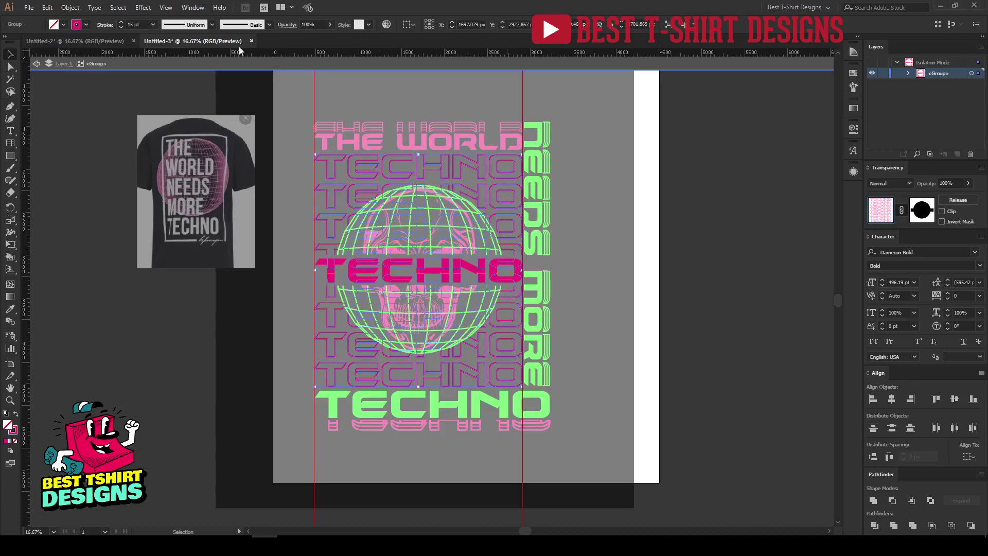
click(144, 9)
mouse_move(169, 142)
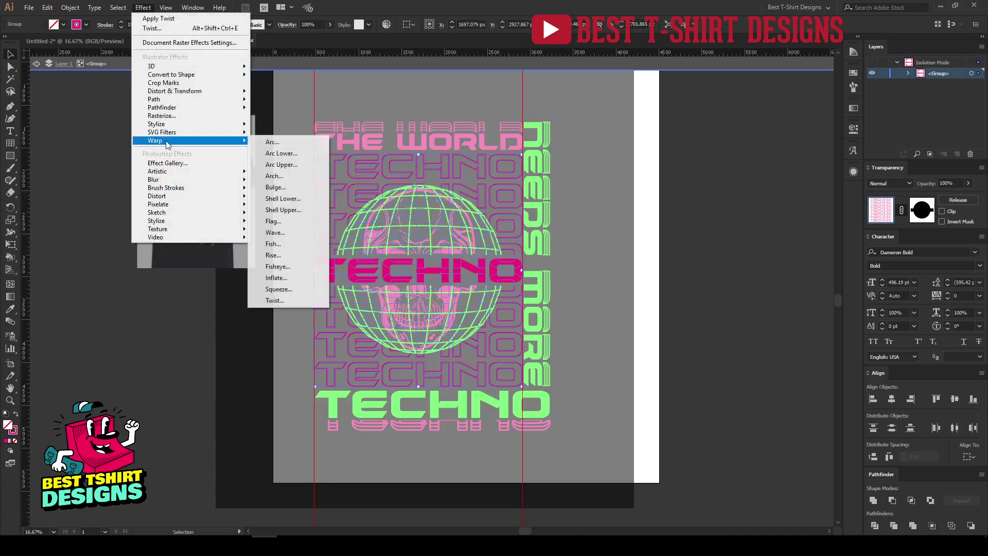
click(285, 301)
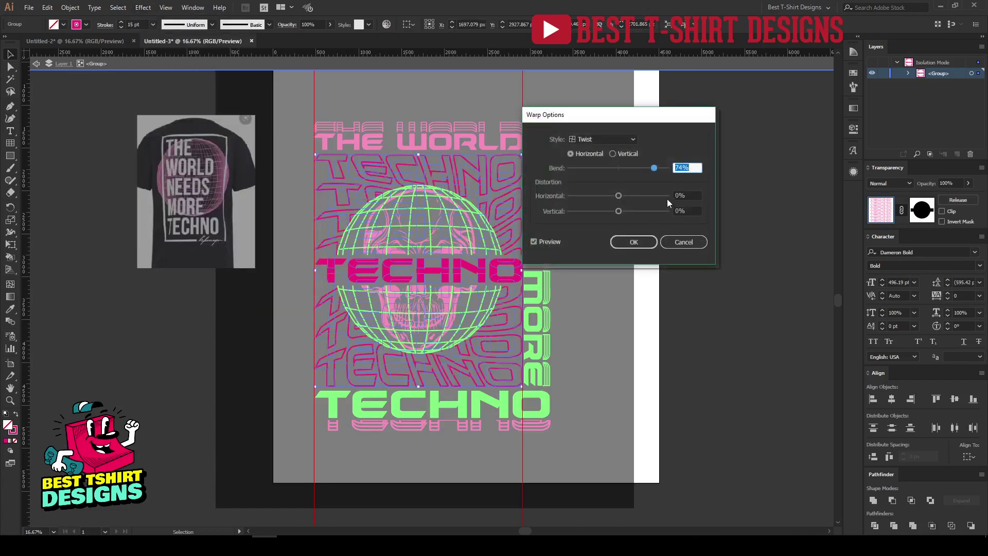
scroll(696, 166, down, 20)
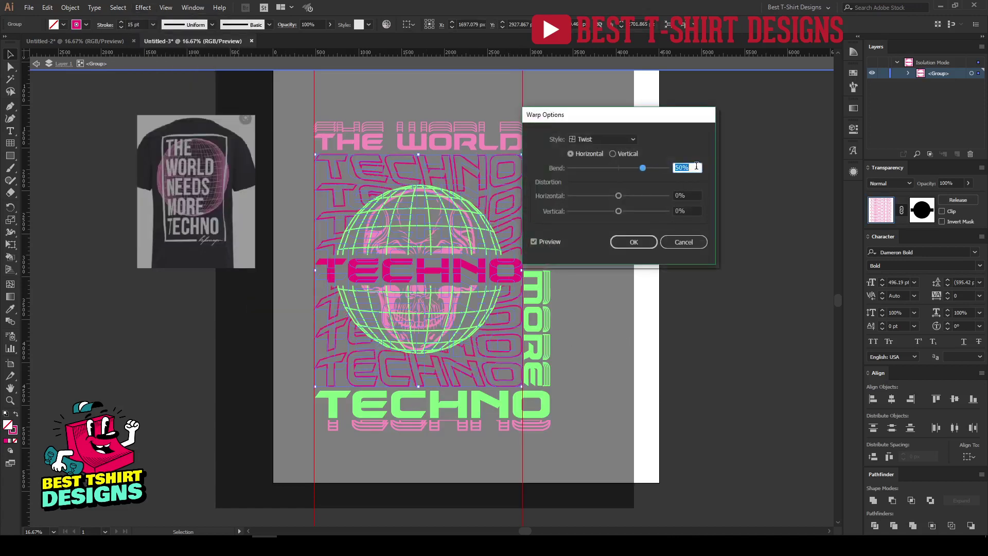
scroll(696, 166, up, 20)
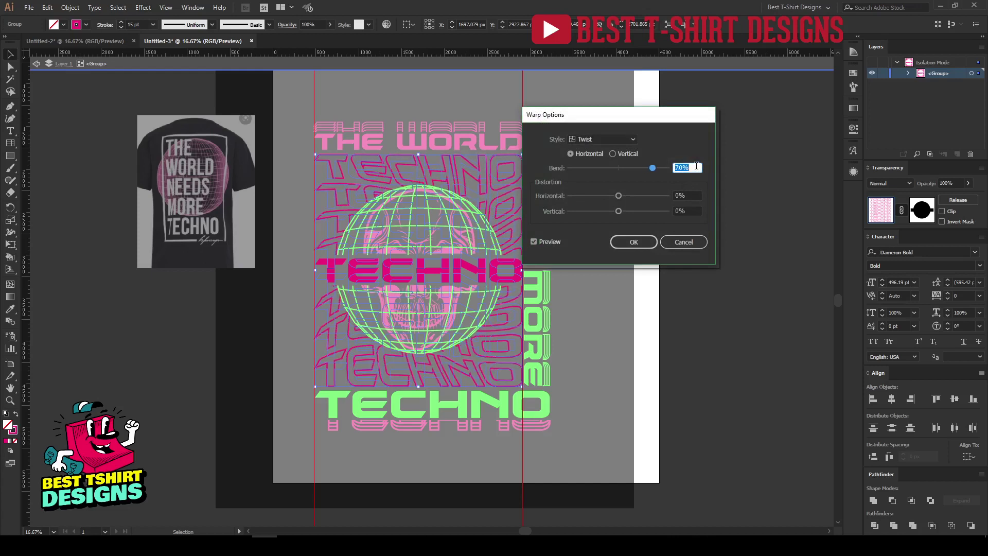
click(637, 237)
double_click(598, 286)
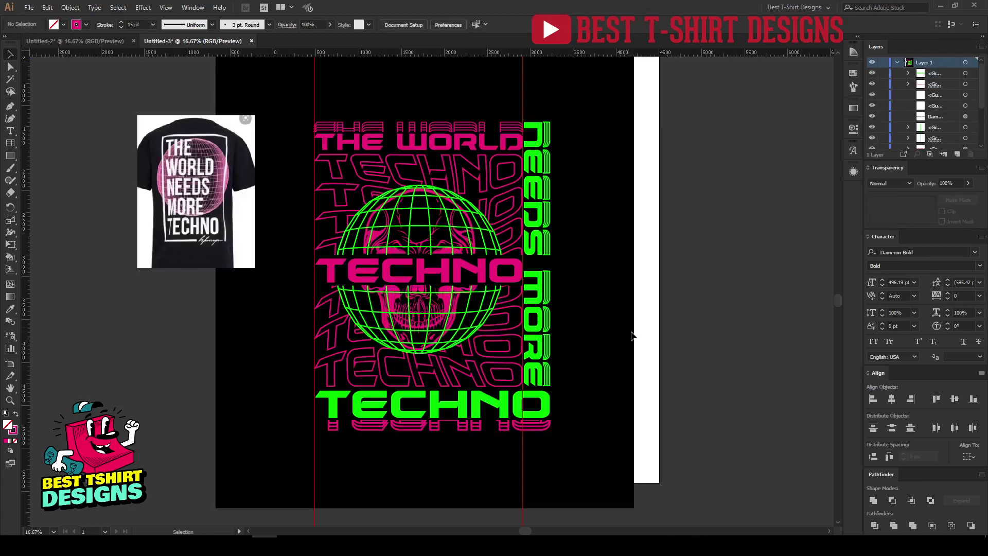
Delete both vertical guides and move the reference T-shirt image farther from the design
drag(276, 466, 702, 491)
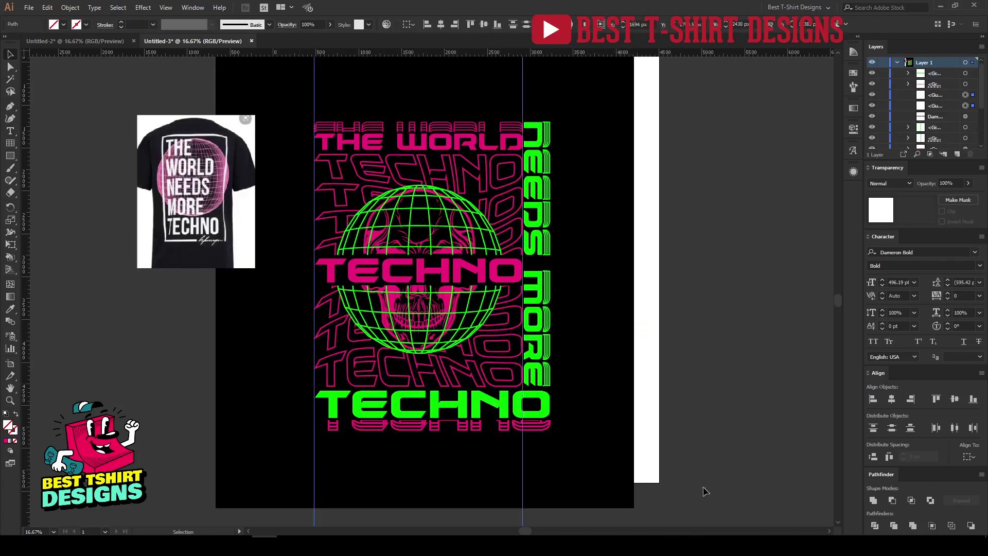
key(Delete)
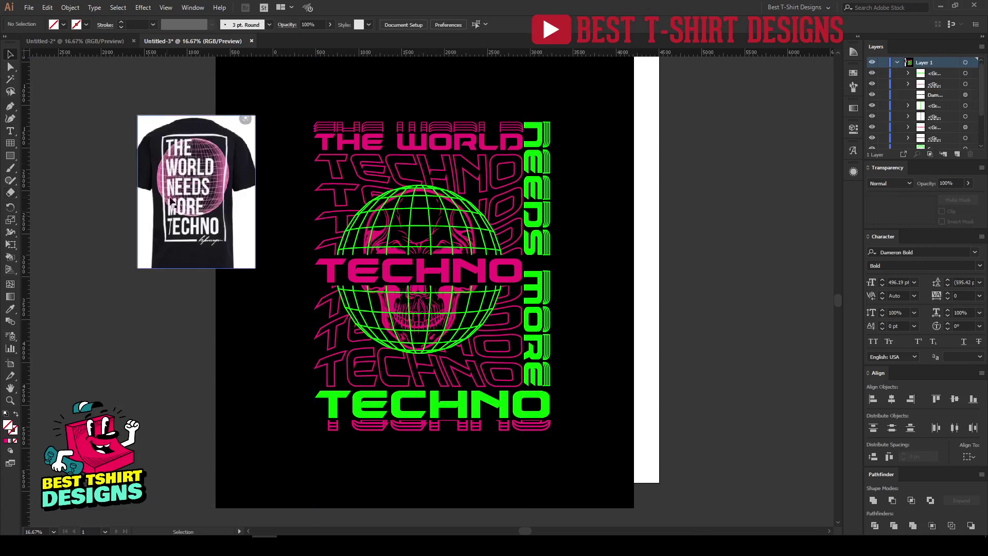
drag(197, 171, 143, 207)
Group the complete design and expand its appearance
drag(276, 86, 662, 508)
key(ctrl+g)
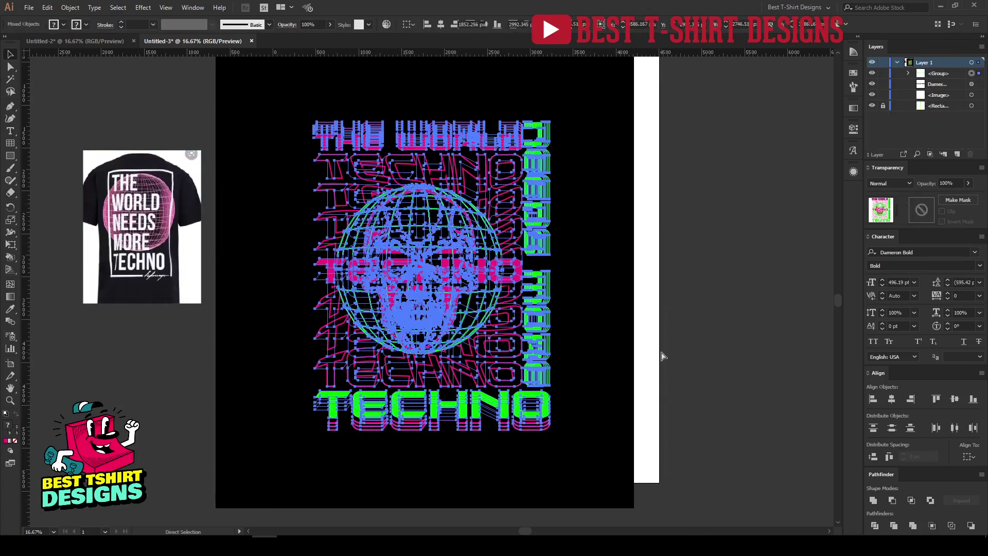
click(67, 7)
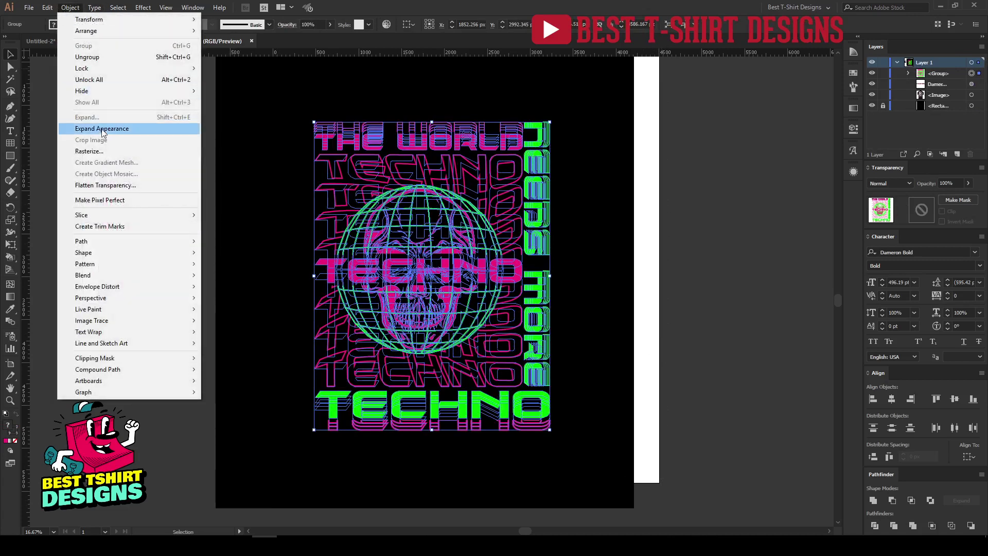
click(103, 132)
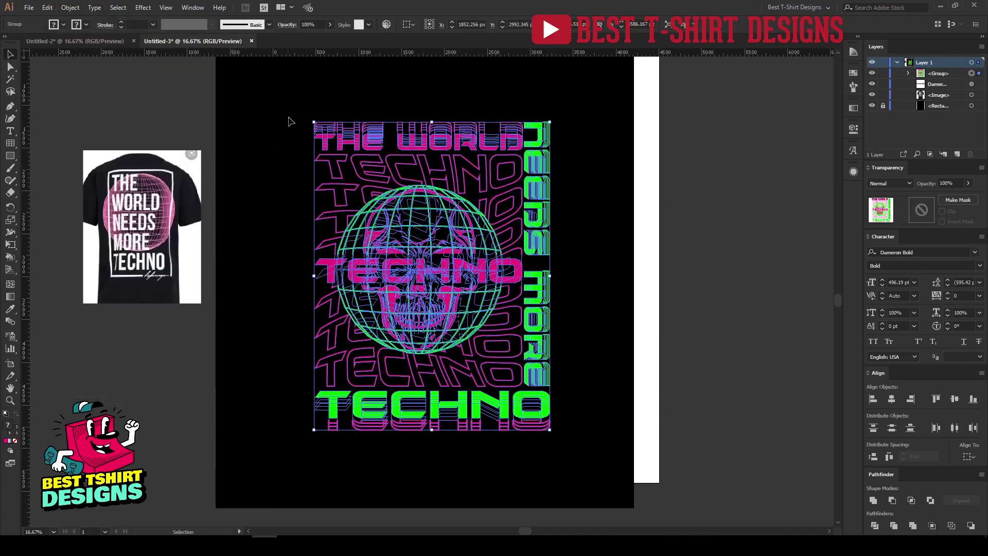
Expand the fills and strokes of the grouped design into shapes
click(70, 8)
click(87, 117)
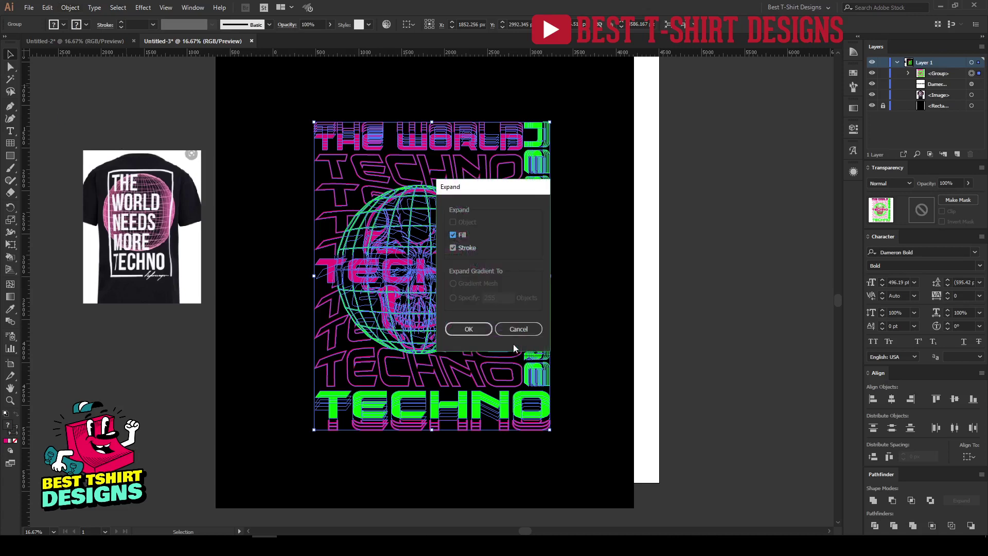
click(457, 325)
drag(282, 91, 623, 465)
click(70, 8)
click(104, 121)
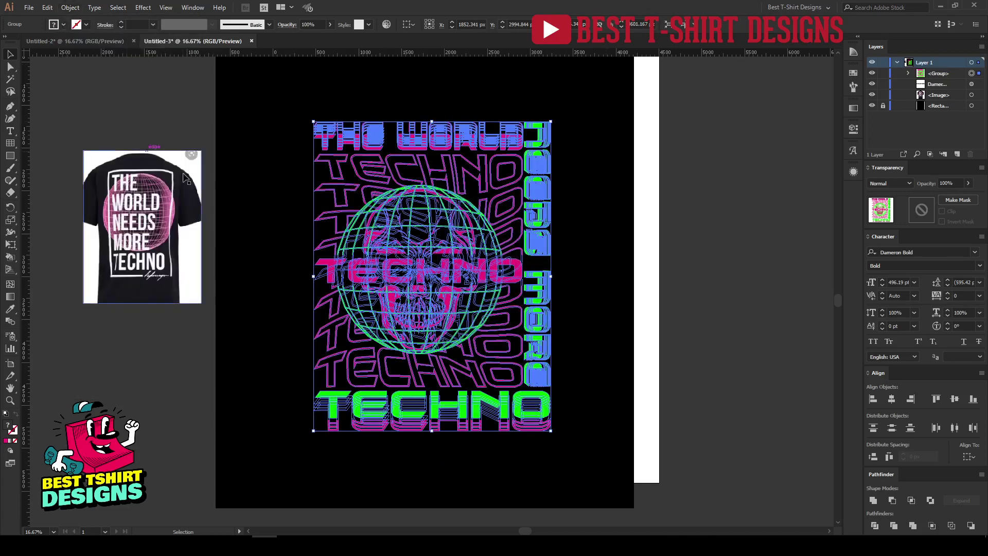
Cut the design, delete the black background rectangle and the reference T-shirt image, and paste the design back
key(a)
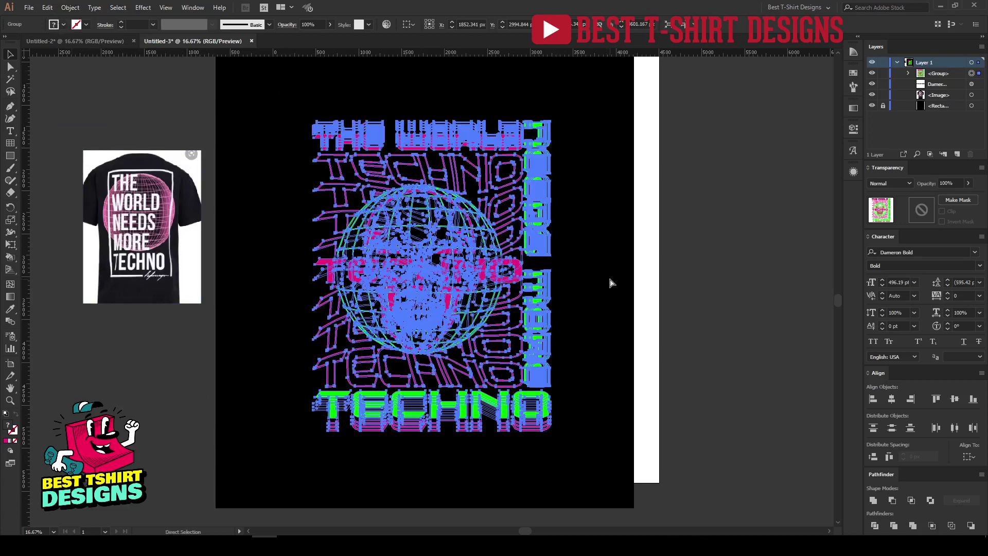
scroll(510, 233, down, 1)
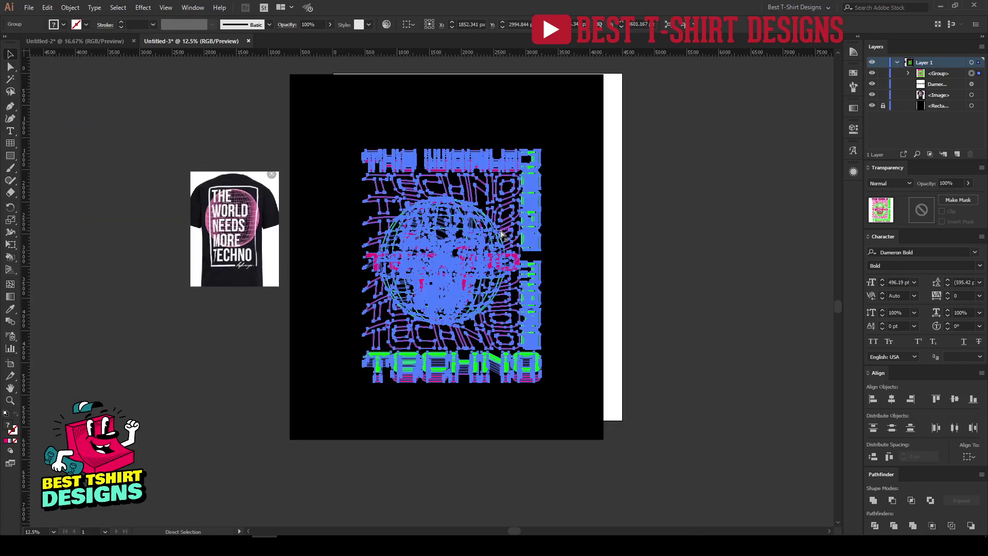
key(ctrl+x)
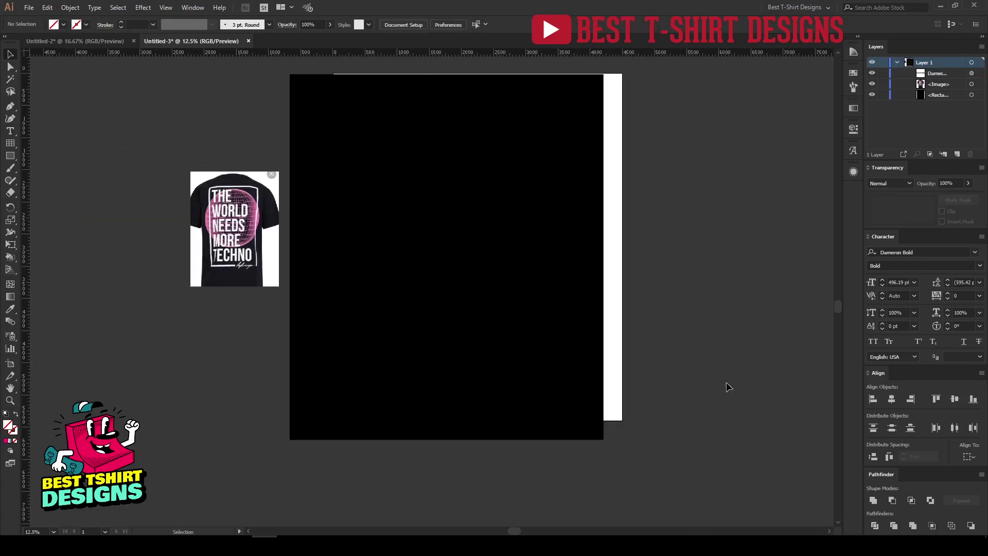
drag(727, 387, 209, 161)
key(Delete)
key(ctrl+v)
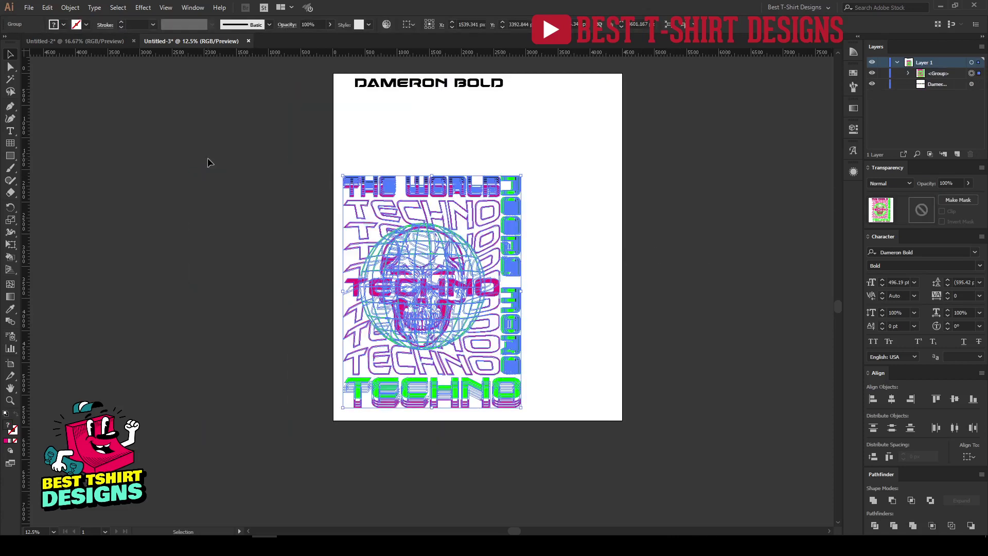
Cut the design again, delete the remaining DAMERON BOLD text, and paste the design back on the artboard
key(ctrl+x)
key(ctrl+a)
key(Delete)
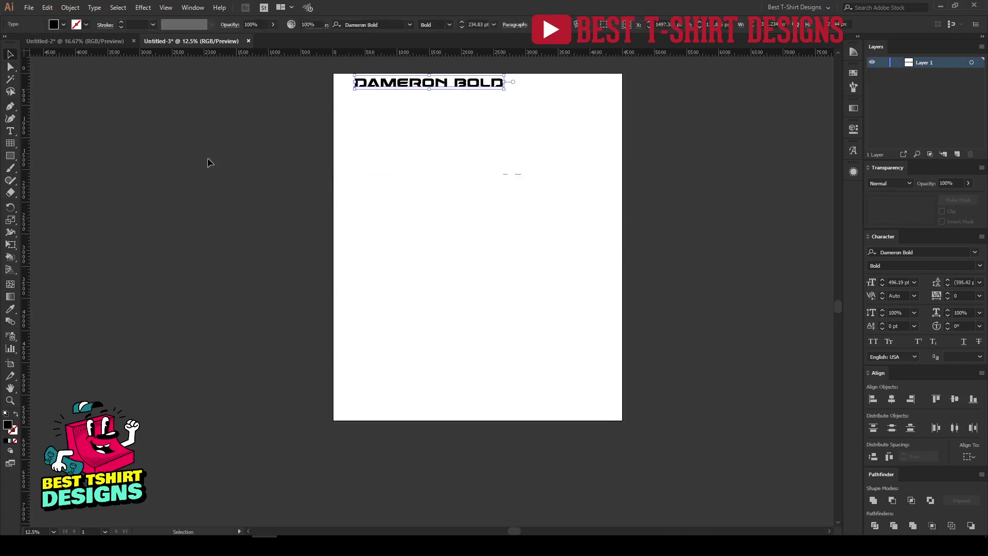
key(ctrl+v)
key(ctrl+v)
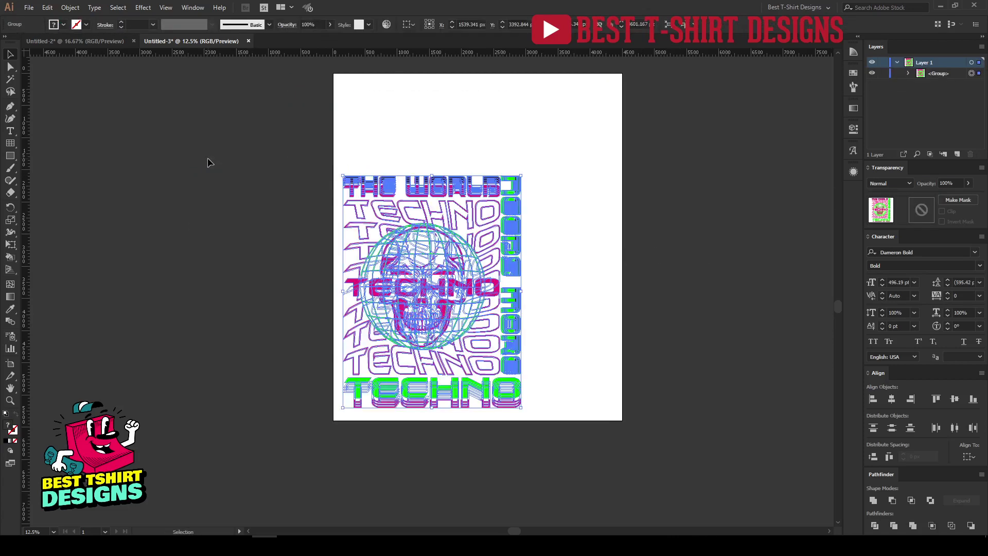
Centre the design horizontally on the artboard and enlarge it proportionally to nearly fill the artboard's height
click(407, 27)
click(419, 54)
click(440, 25)
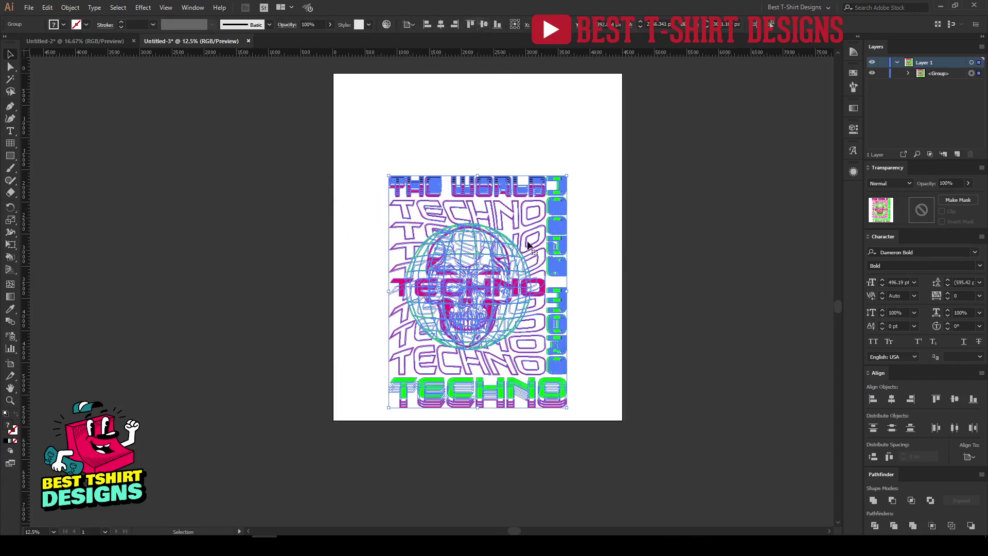
drag(483, 363, 490, 418)
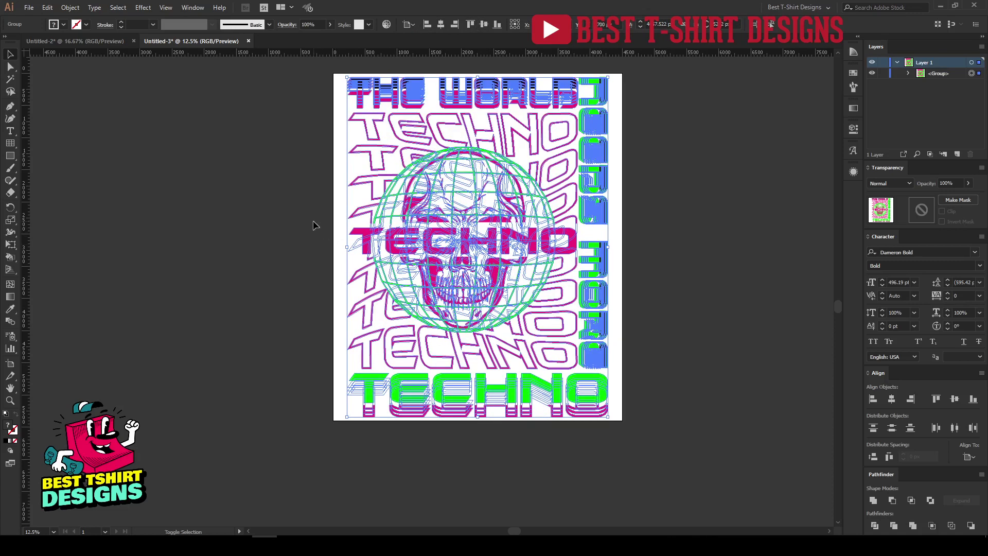
Nudge the design toward the artboard's right edge, leaving a blank strip on its left, and deselect it
key(Right)
key(Right)
key(Right)
key(Right)
key(Right)
key(Right)
key(Right)
key(Right)
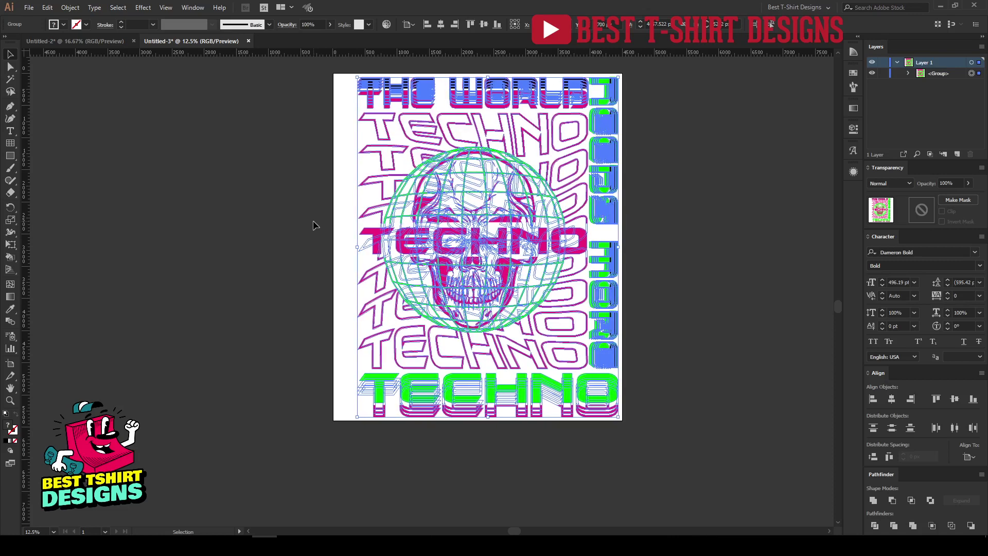
click(315, 225)
Draw a slanted rectangle about 650 by 106 px beside THE WORLD and fill it with the globe's sampled green
drag(336, 77, 355, 438)
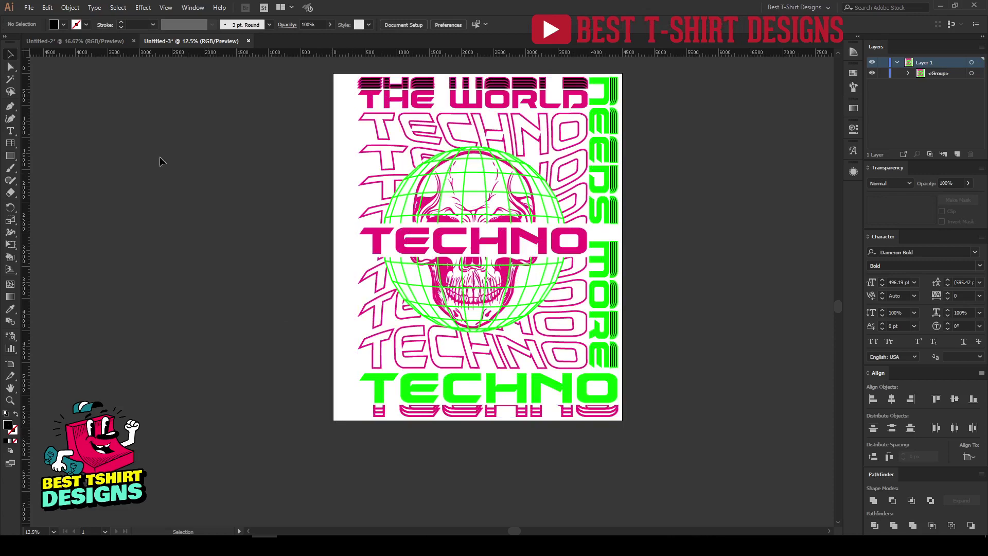
click(10, 155)
scroll(299, 80, up, 2)
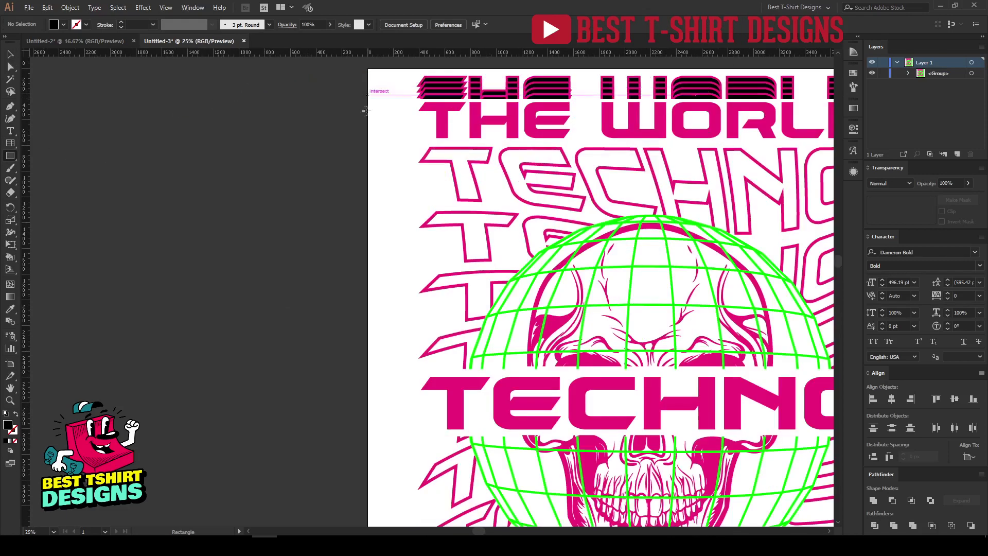
mouse_move(343, 121)
mouse_down()
mouse_move(427, 133)
mouse_move(436, 112)
mouse_up()
key(v)
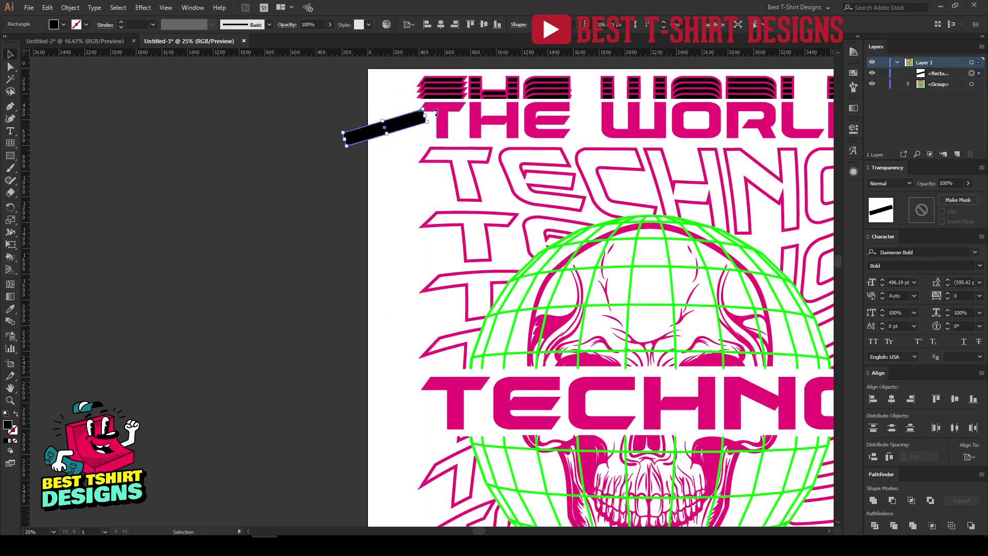
key(i)
click(627, 234)
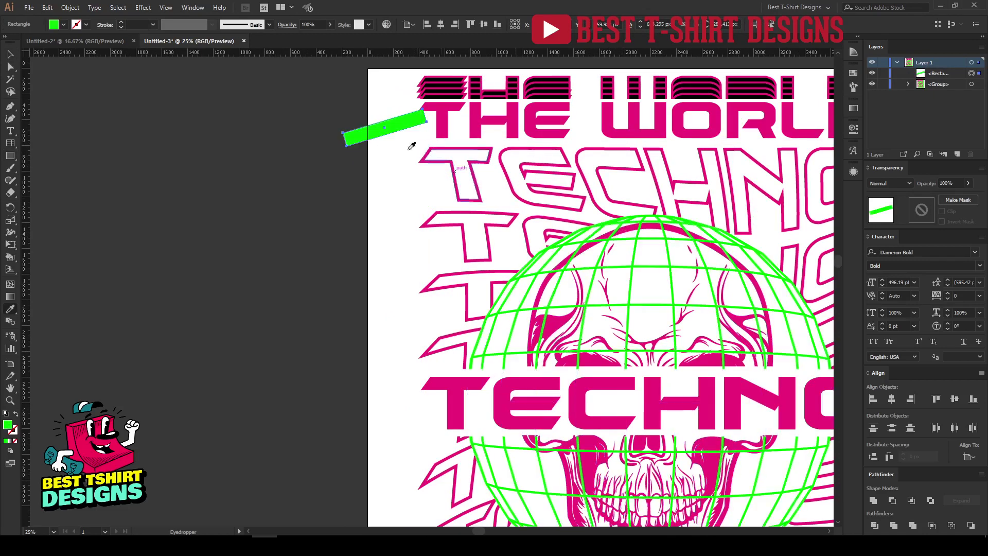
Duplicate the green slanted bar just below itself and repeat the copy to form a column down the design's left side
key(v)
drag(394, 129, 394, 149)
key(ctrl+minus)
key(ctrl+d)
key(ctrl+d)
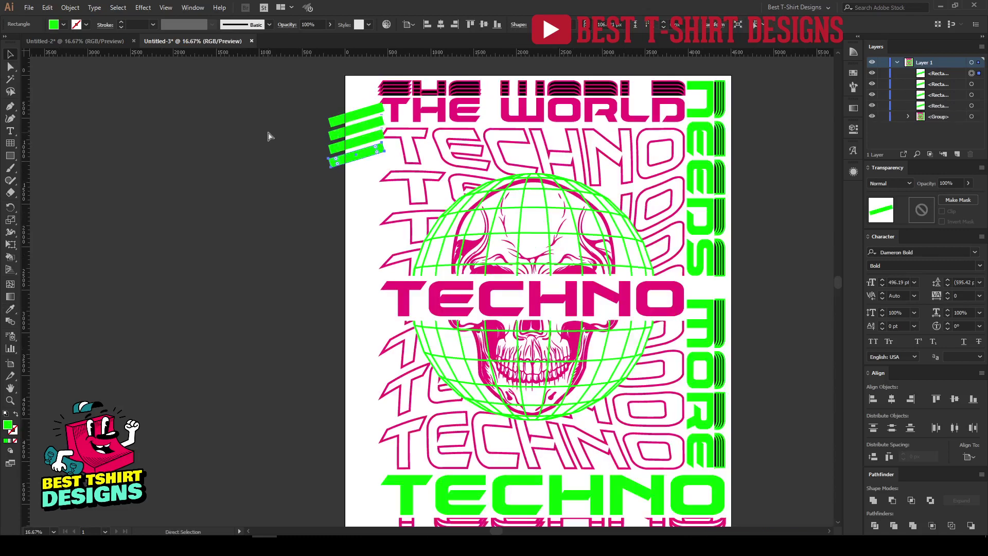
key(ctrl+d)
key(ctrl+d)
key(ctrl+d)
key(ctrl+d)
key(ctrl+d)
key(ctrl+d)
key(ctrl+d)
key(ctrl+d)
key(ctrl+d)
key(ctrl+d)
key(ctrl+d)
key(ctrl+d)
key(ctrl+d)
key(ctrl+d)
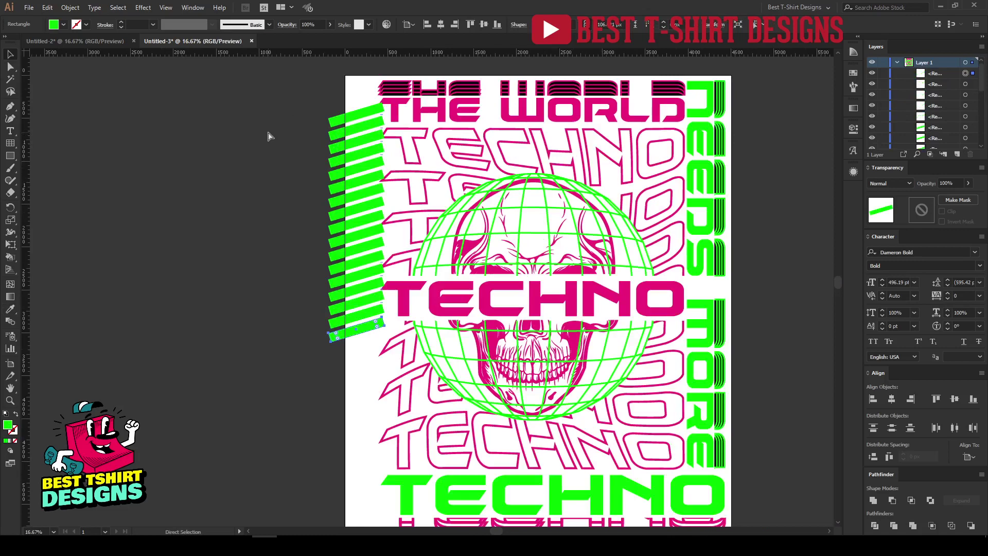
key(ctrl+d)
key(ctrl+d)
key(ctrl+d)
key(ctrl+d)
key(ctrl+d)
key(ctrl+d)
key(ctrl+d)
key(ctrl+d)
key(ctrl+d)
key(ctrl+d)
key(ctrl+d)
key(ctrl+d)
key(ctrl+d)
key(ctrl+d)
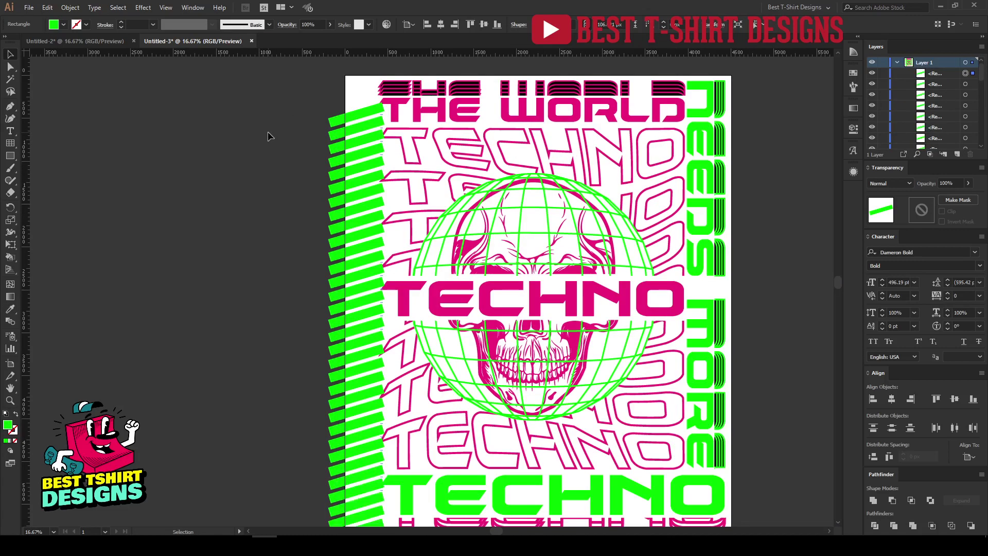
Group the column of green bars and delete the surplus bars beyond the artboard's lower edge
key(ctrl+minus)
scroll(267, 137, down, 1)
drag(282, 92, 326, 421)
drag(375, 475, 313, 431)
key(Delete)
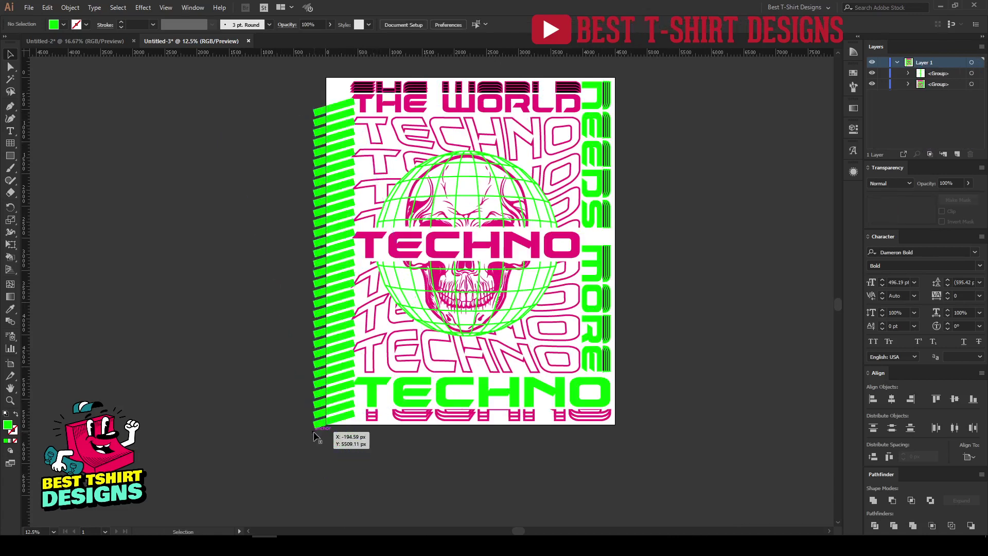
Ungroup the green slanted bars and centre them horizontally on the artboard
click(336, 387)
right_click(337, 389)
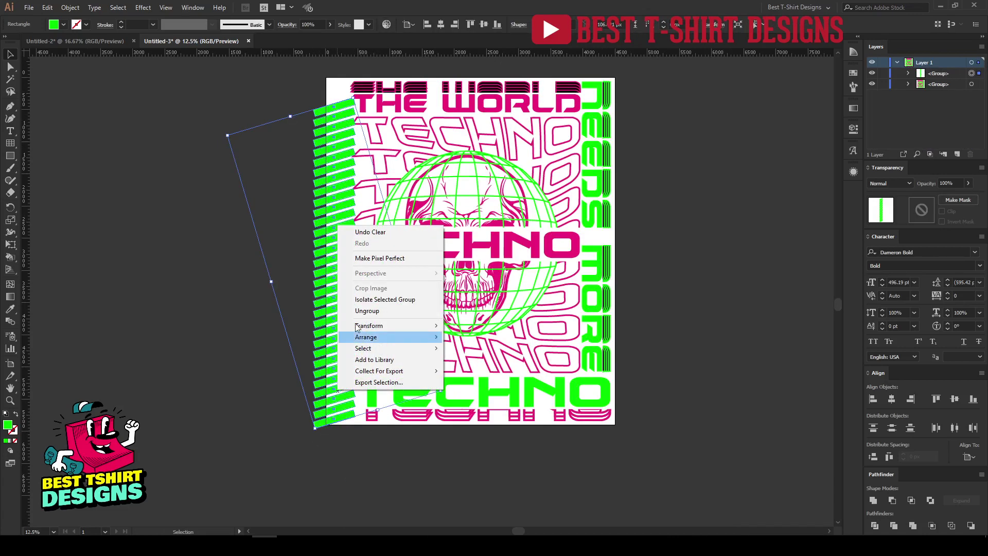
click(363, 310)
click(443, 24)
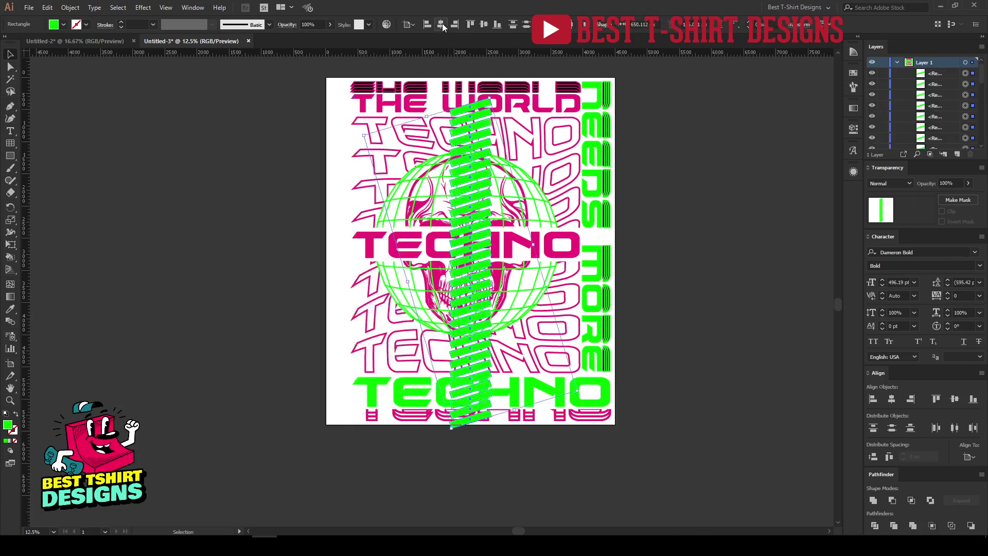
Set alignment to the selection and move the column of green bars into the empty space left of the artboard
click(414, 26)
click(418, 36)
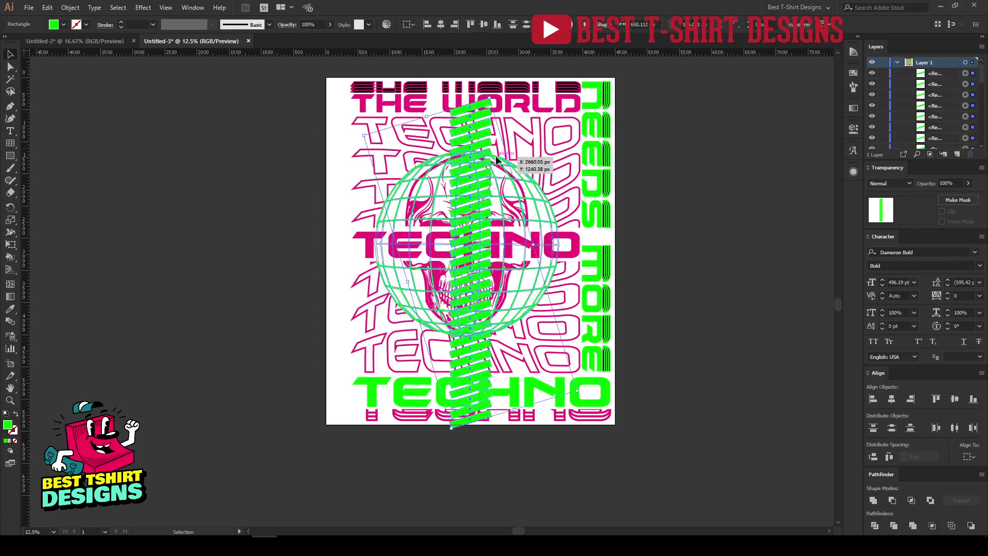
drag(476, 138, 273, 138)
click(124, 197)
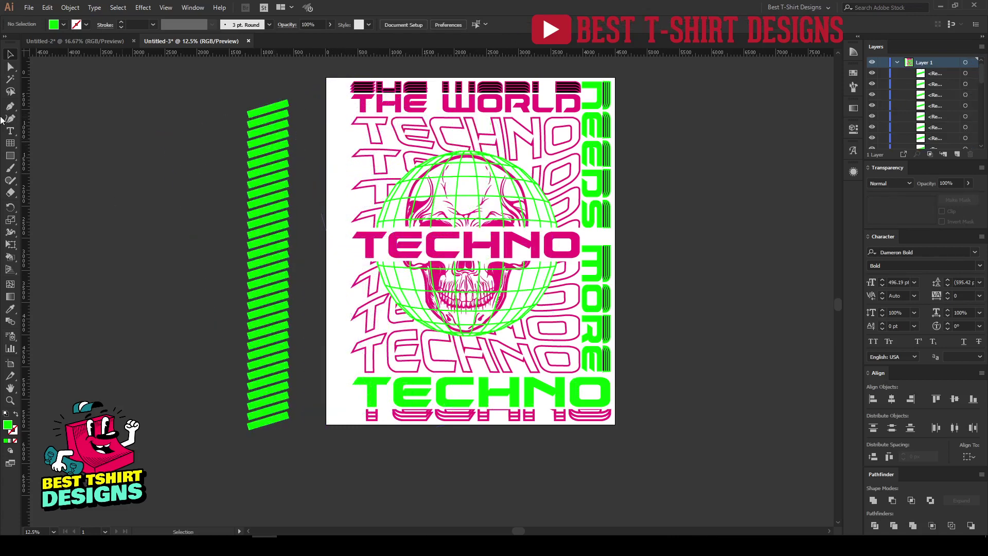
Draw a rectangle about 496 by 5072 px over the bar column and swap its green fill to the stroke
click(11, 156)
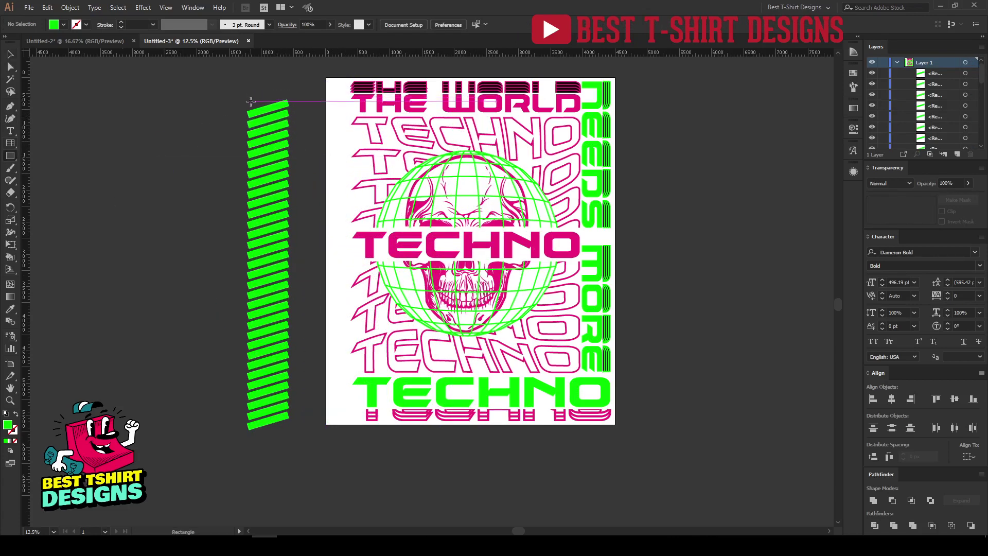
mouse_move(252, 101)
mouse_down()
mouse_move(294, 311)
mouse_move(294, 415)
mouse_move(284, 427)
mouse_up()
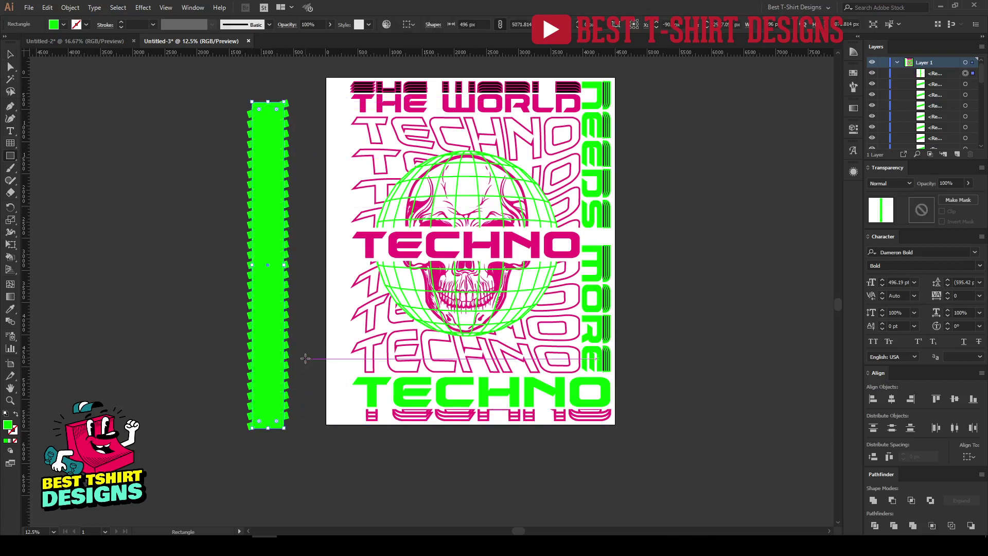
key(shift+x)
key(v)
click(306, 362)
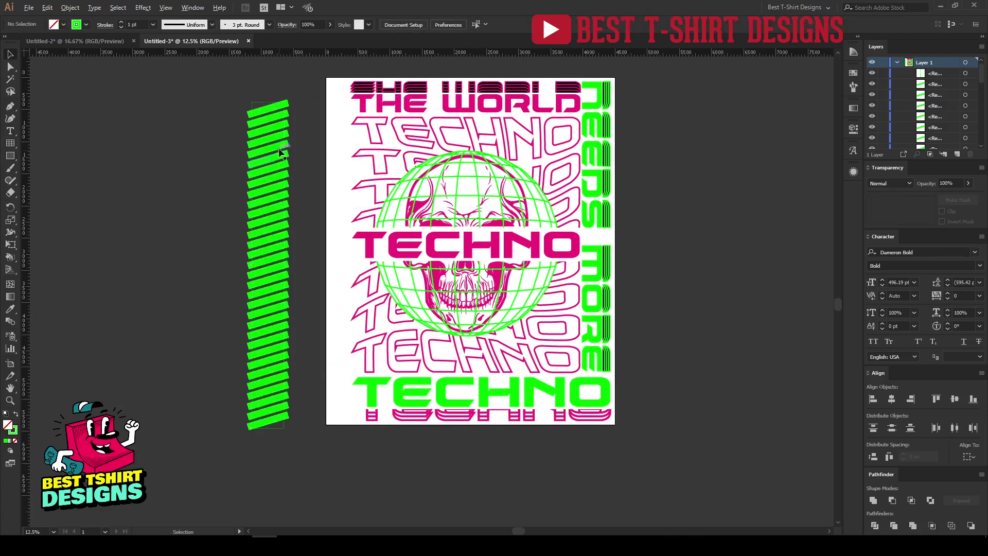
Shorten the outlined rectangle at both ends to about 4777 px so it fits inside the first and last slanted bars
scroll(278, 435, up, 5)
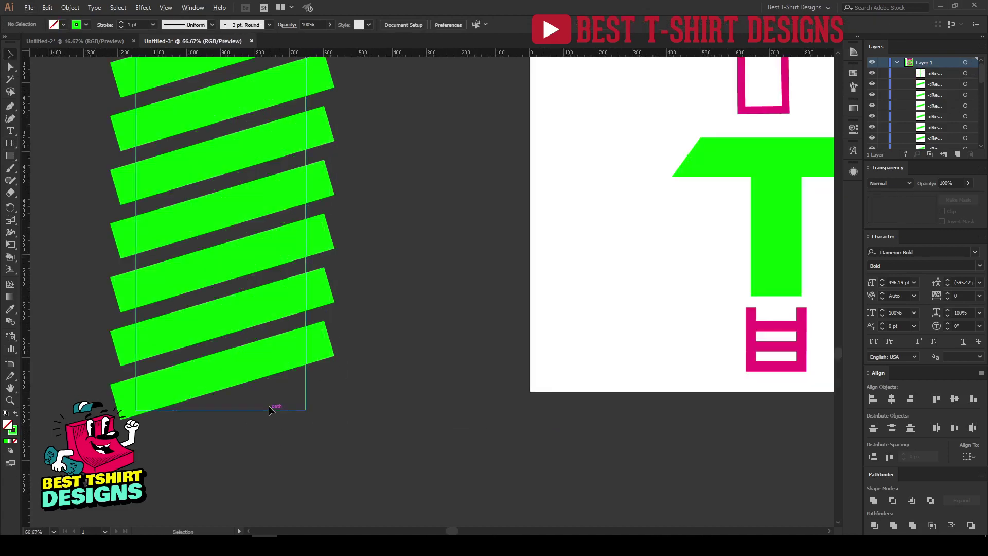
click(241, 410)
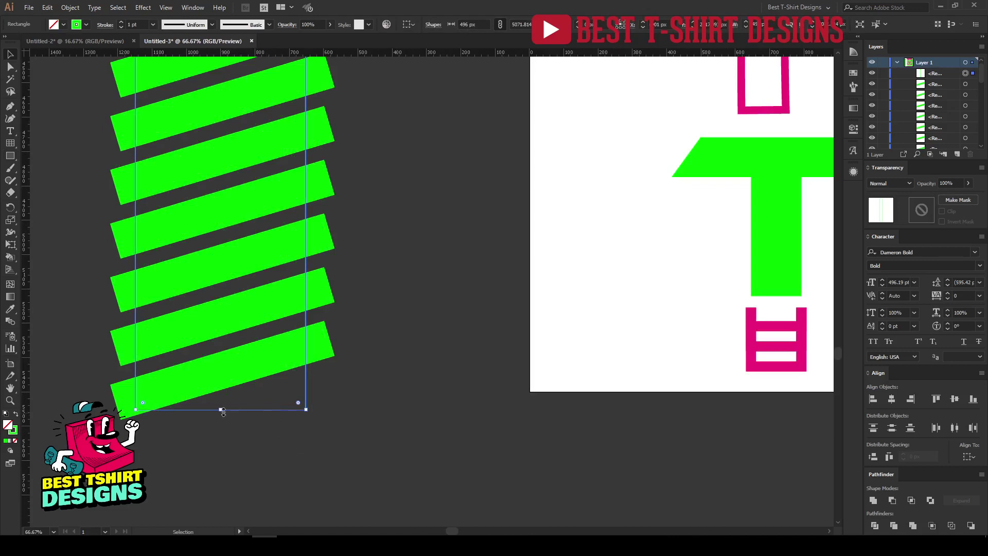
drag(221, 410, 227, 357)
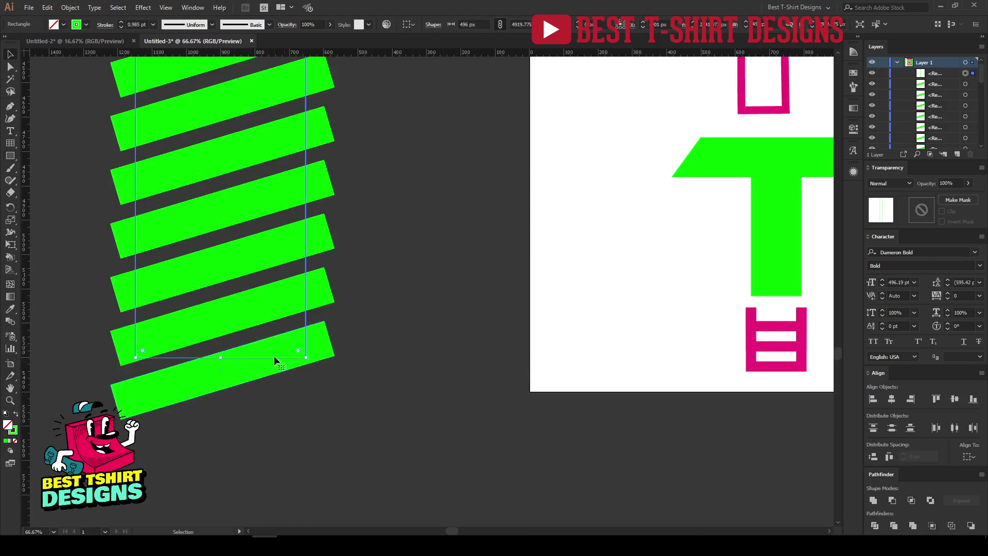
scroll(359, 379, down, 3)
scroll(359, 378, up, 6)
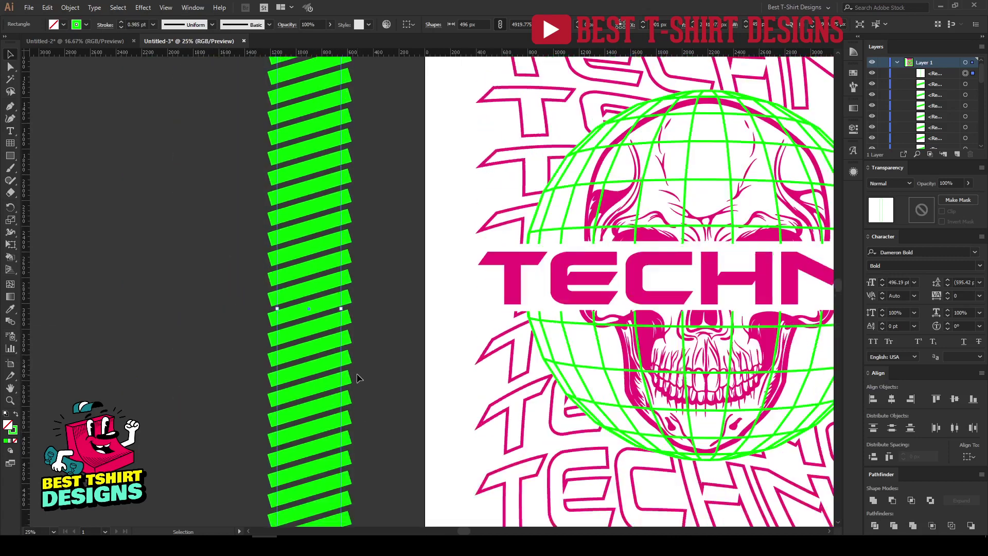
scroll(359, 378, up, 1)
scroll(300, 170, up, 4)
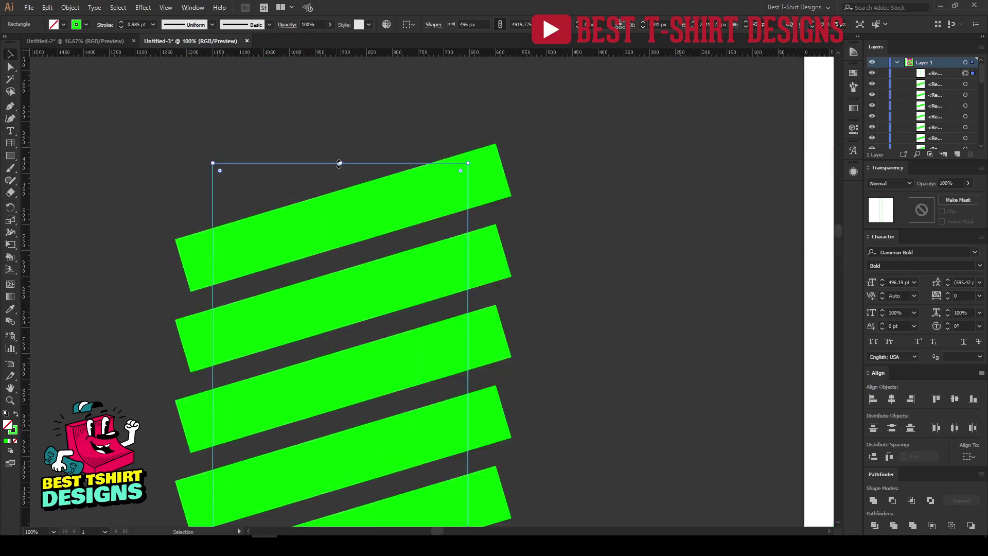
drag(339, 164, 339, 236)
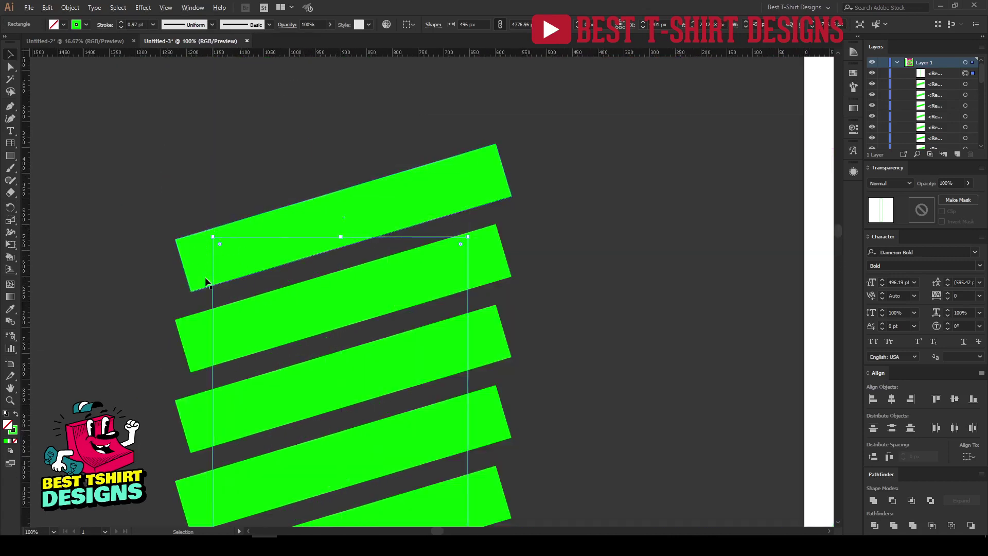
scroll(269, 149, down, 6)
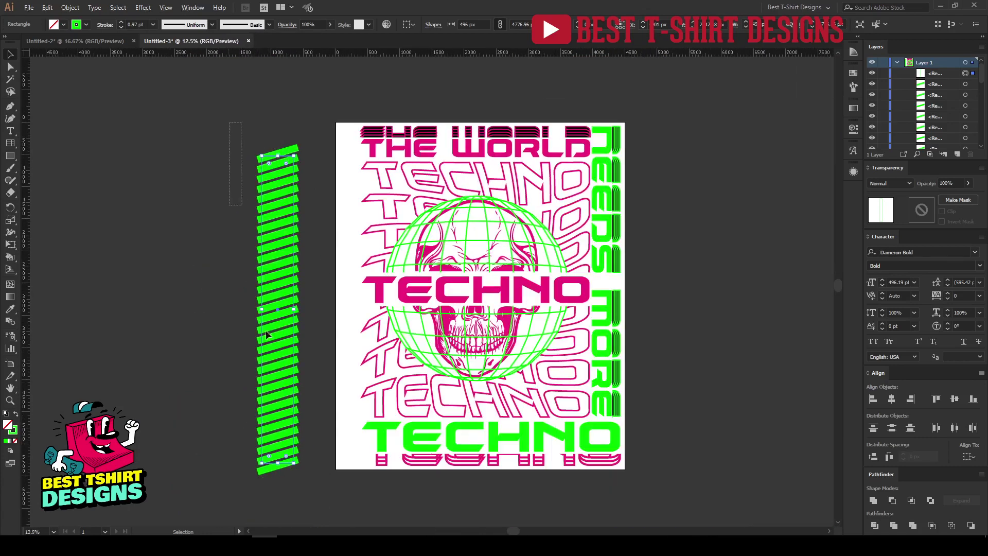
Clip the column of green bars with the outlined rectangle using a clipping mask
drag(267, 334, 307, 485)
right_click(266, 284)
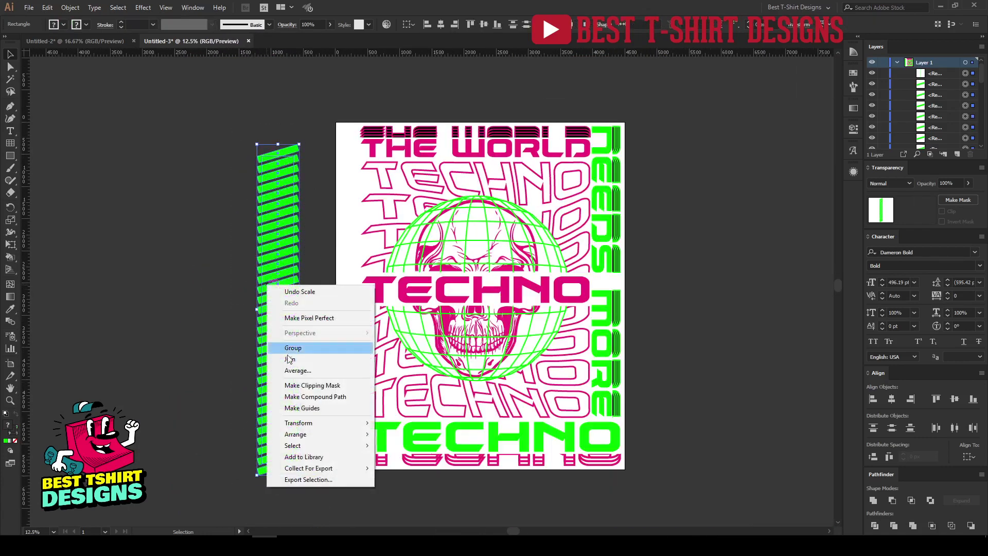
click(300, 386)
Place the masked bar strip along the artboard's left edge and enlarge it to about 5282 px high
drag(289, 319, 351, 287)
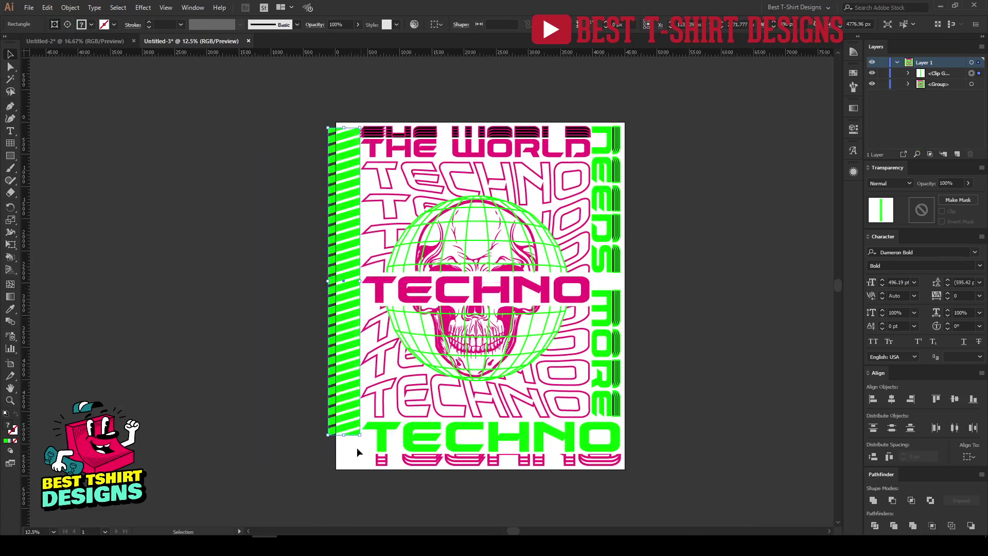
drag(348, 435, 342, 467)
scroll(347, 134, up, 4)
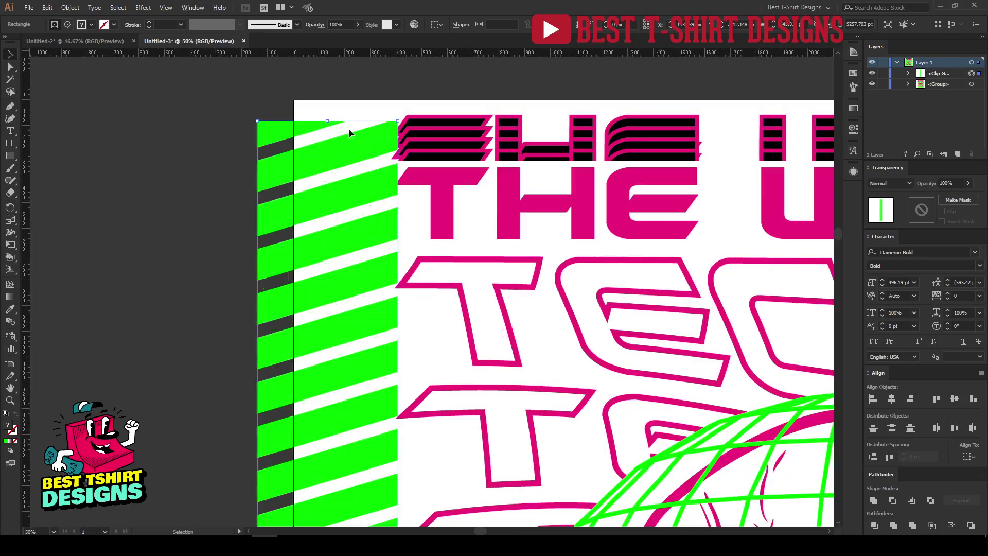
drag(330, 122, 331, 111)
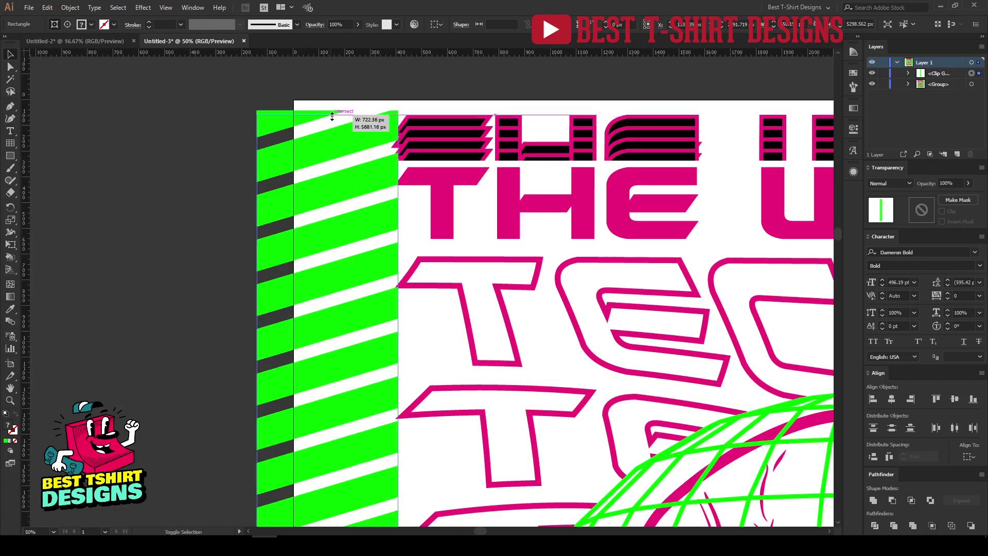
scroll(326, 222, down, 3)
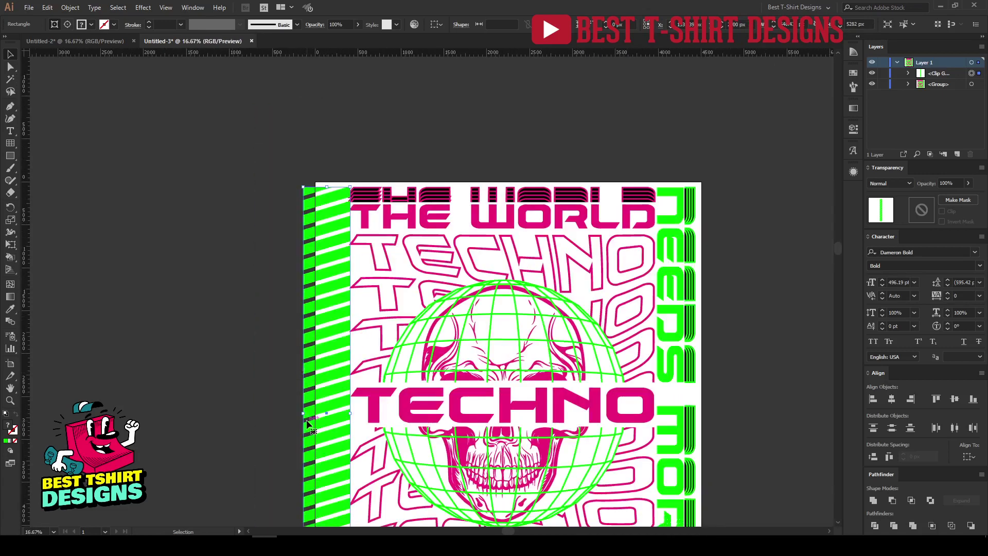
Narrow the masked bar strip so it fits between the artboard's left edge and the TECHNO lettering
drag(305, 415, 340, 418)
scroll(360, 285, up, 3)
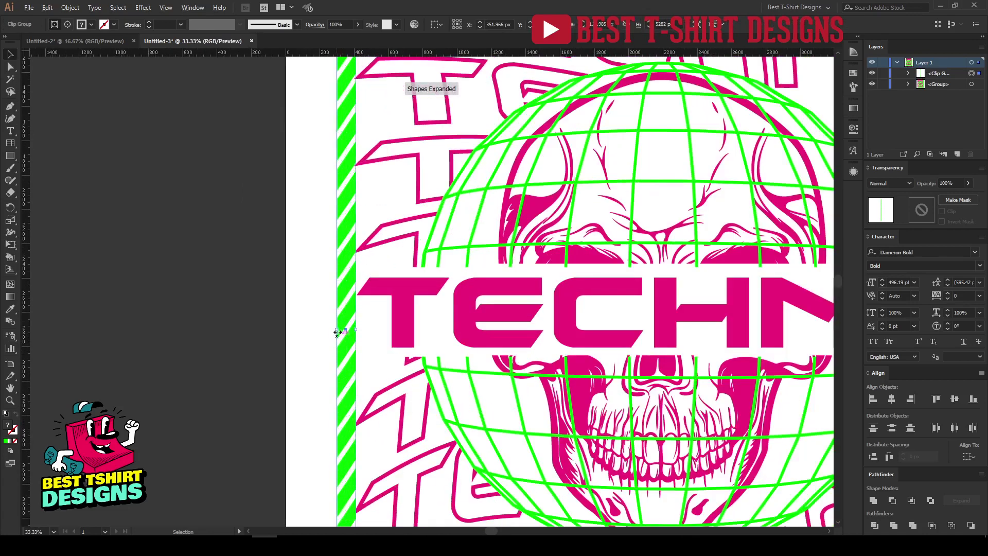
drag(337, 327, 286, 327)
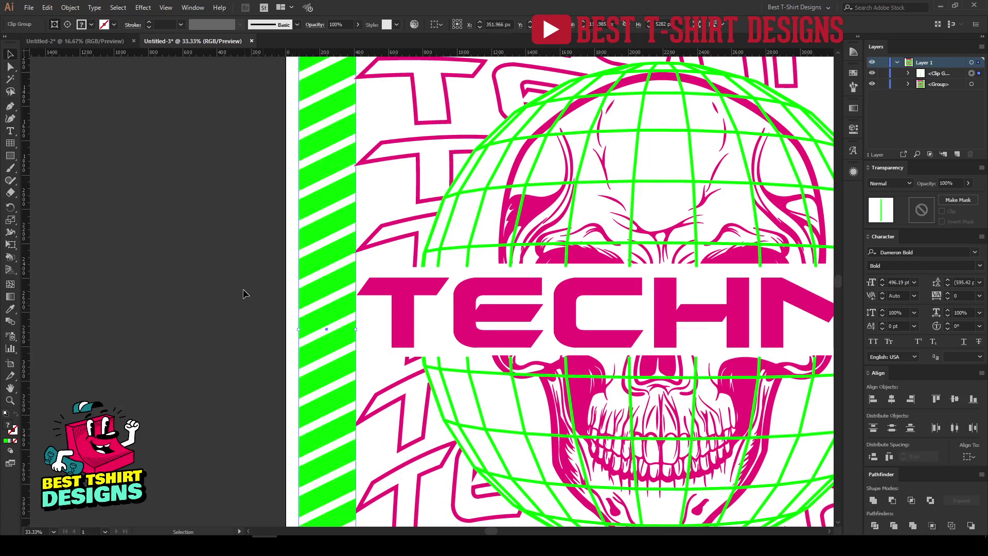
scroll(243, 291, down, 3)
click(646, 324)
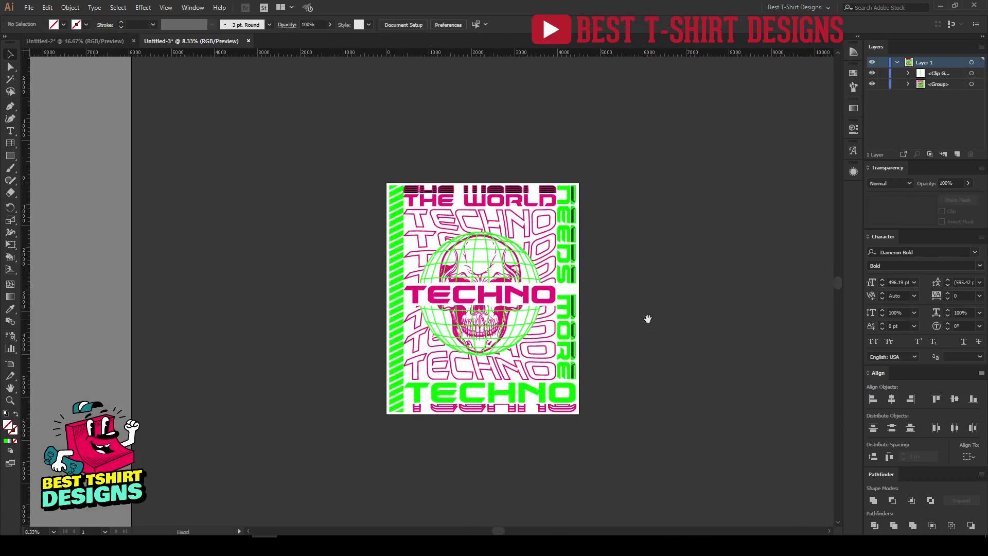
Slim the masked bar strip a little more and nudge it to even the gaps beside the lettering
scroll(223, 214, down, 1)
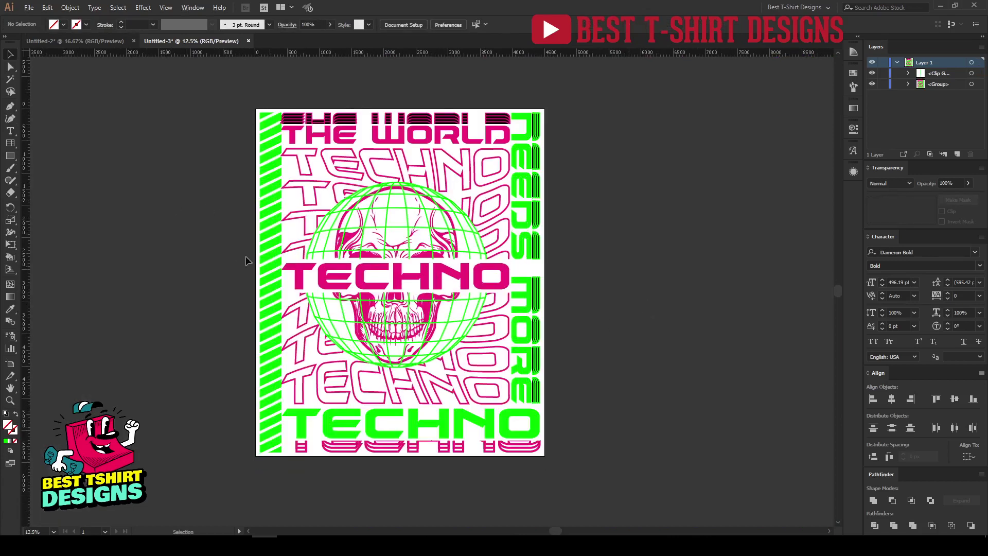
click(267, 266)
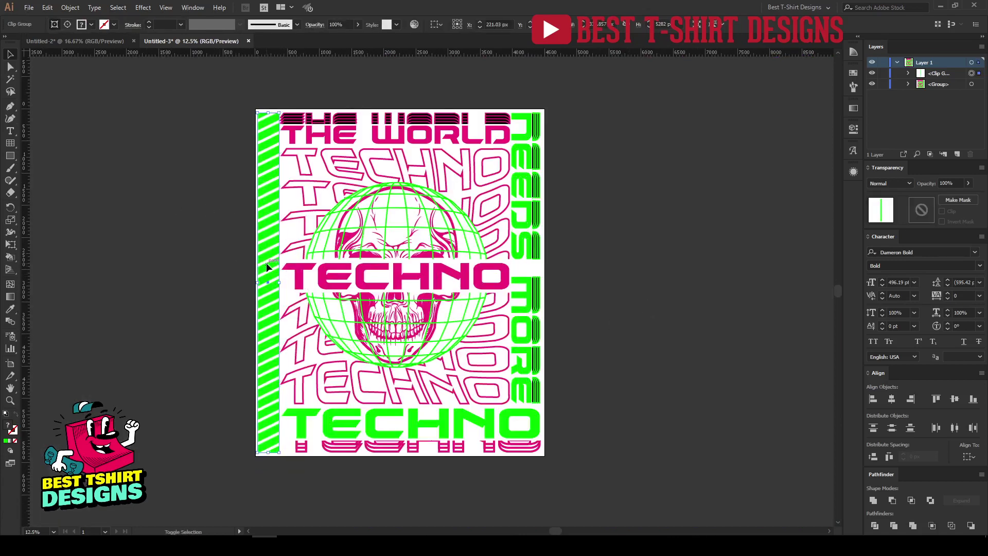
scroll(267, 265, up, 2)
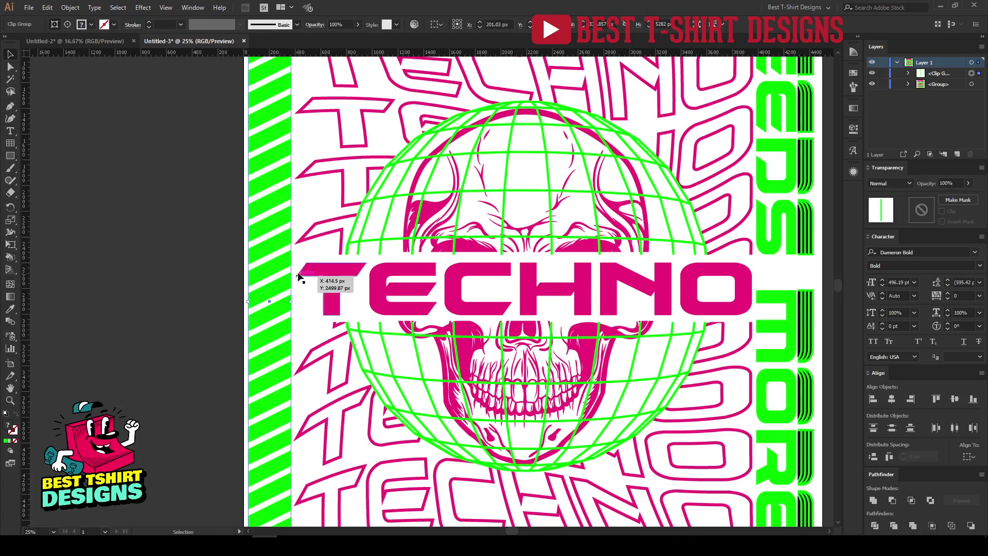
drag(290, 298, 286, 301)
scroll(286, 302, down, 2)
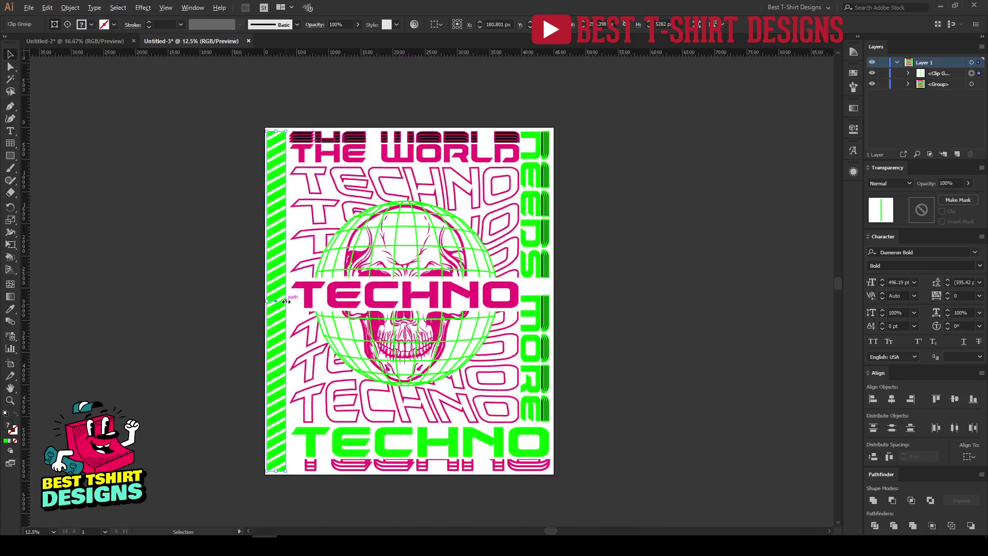
key(shift+Right)
key(shift+Right)
click(30, 185)
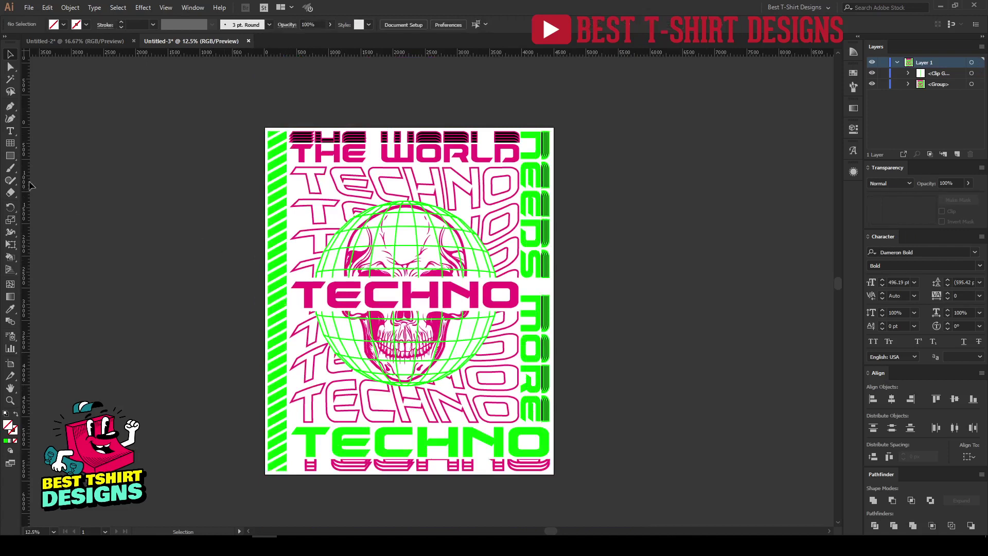
Create a rectangle 4500 px wide and 5400 px high
click(11, 156)
drag(242, 111, 534, 422)
key(Delete)
click(234, 214)
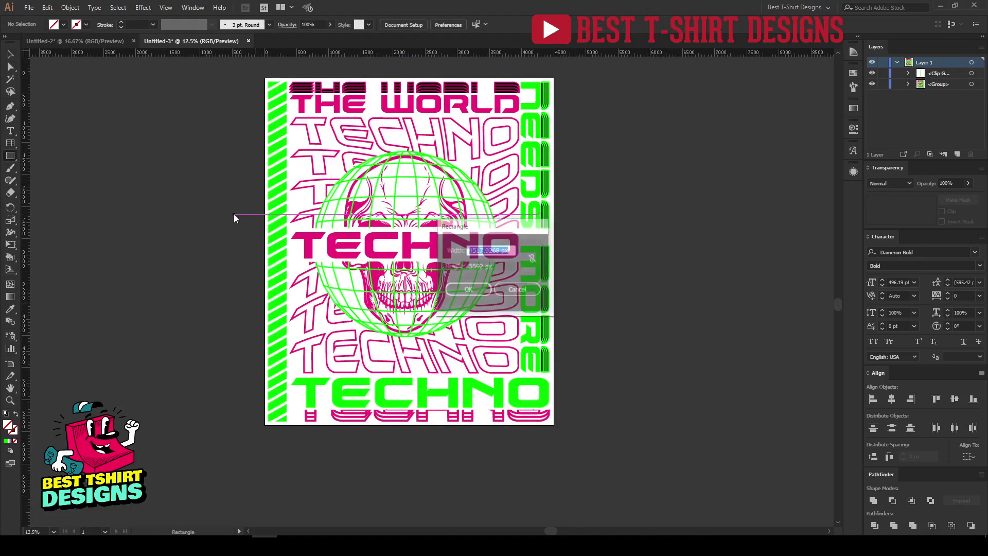
text(4500)
key(Tab)
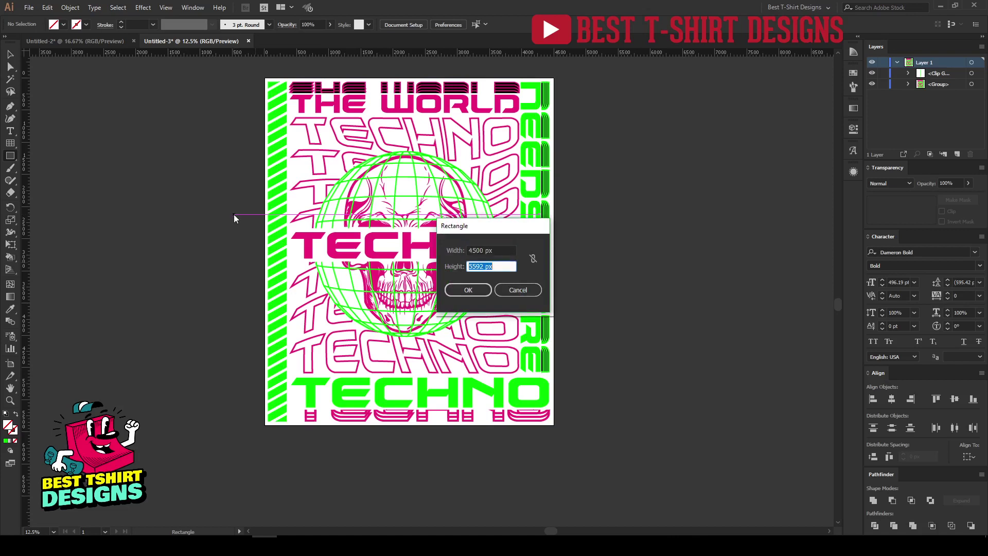
key(Return)
key(v)
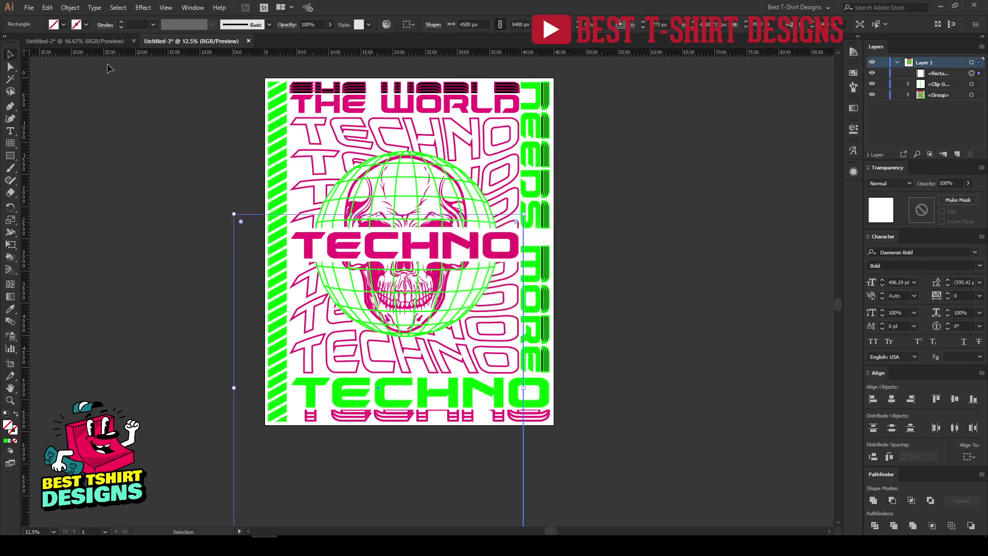
Fill the 4500 by 5400 px rectangle with black and send it behind all the artwork
click(63, 25)
click(29, 42)
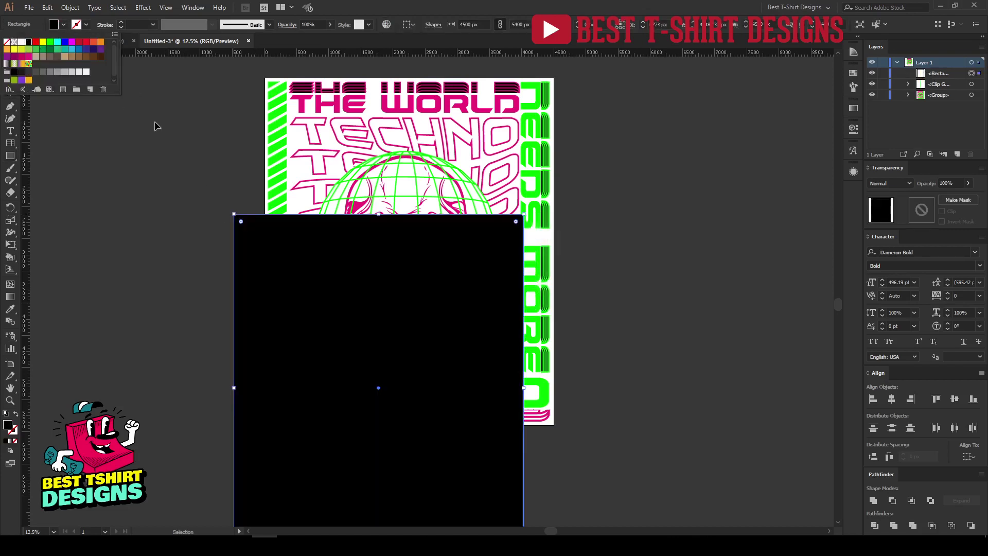
key(Escape)
key(ctrl+shift+bracketleft)
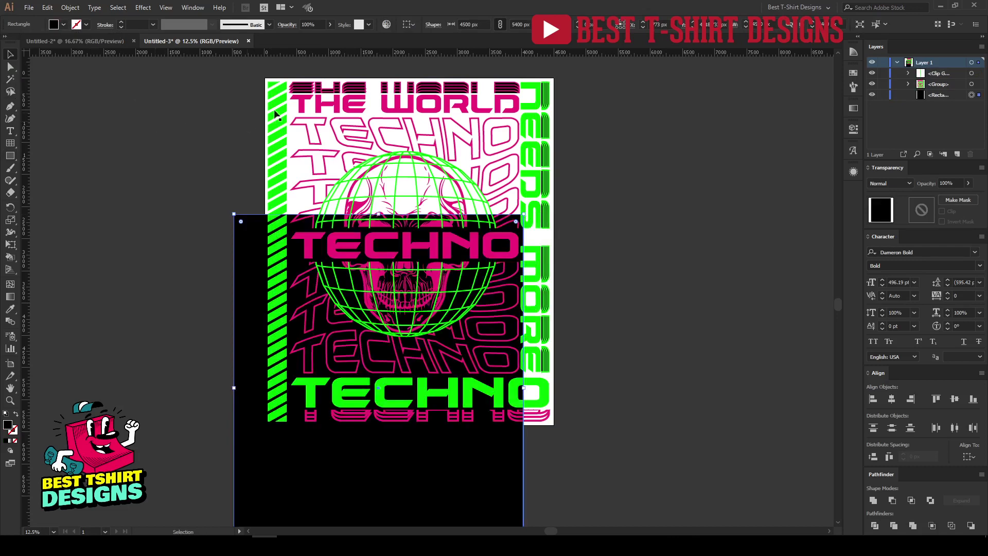
Align the black rectangle to the artboard, centred horizontally and vertically, as the design's background
click(409, 25)
click(420, 59)
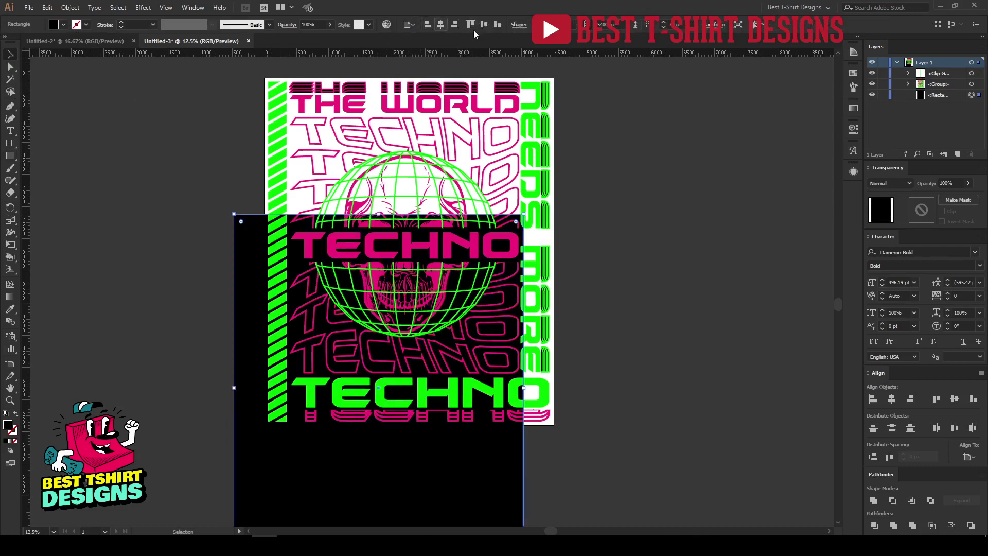
click(440, 24)
click(483, 24)
click(636, 253)
scroll(636, 254, up, 1)
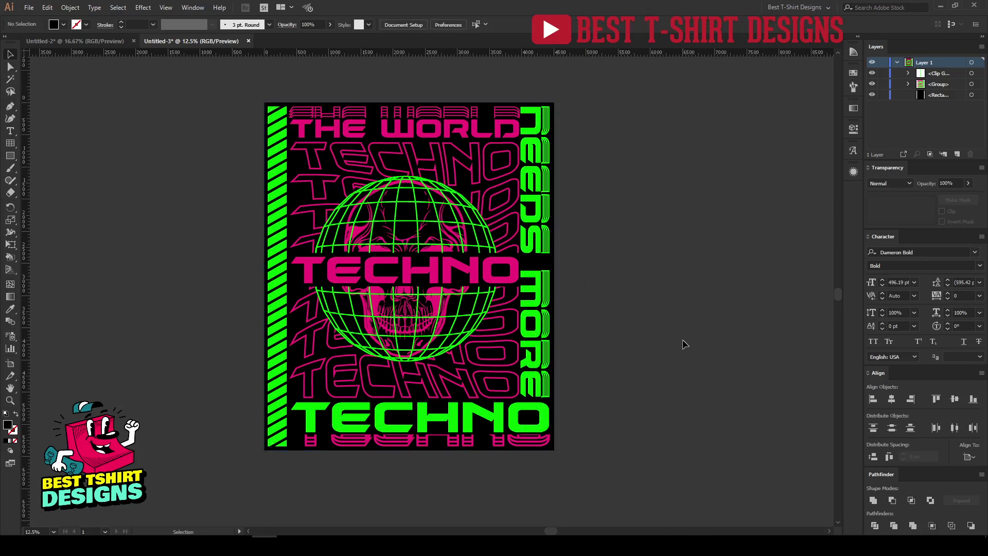
Isolate the artwork group, nudge the vertical NEEDS MORE lettering slightly right, and leave isolation mode
key(ctrl+equal)
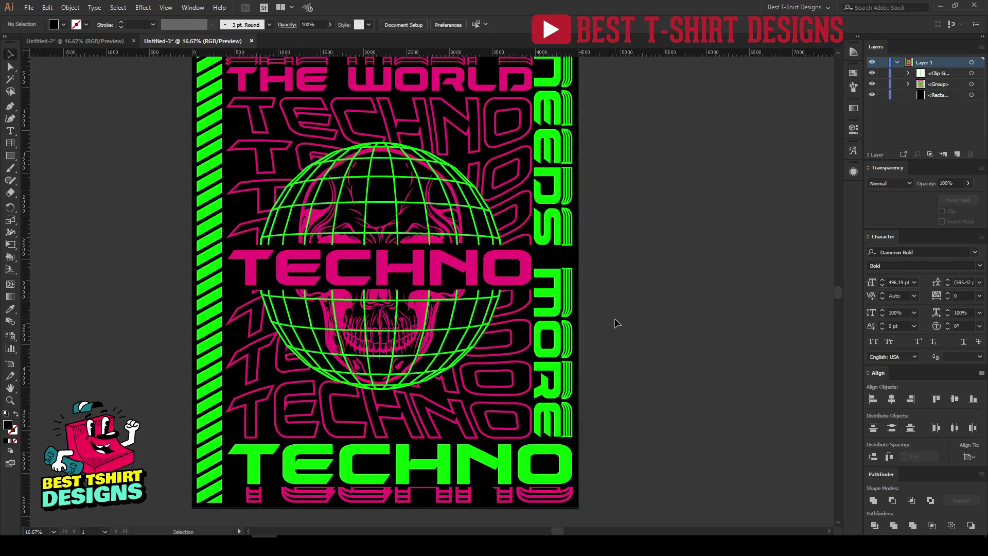
drag(616, 322, 667, 323)
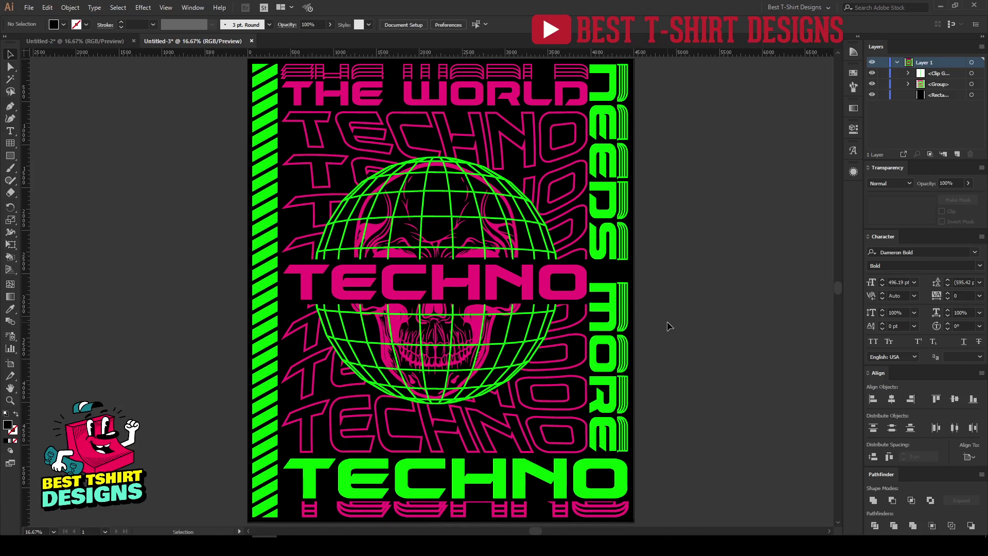
double_click(612, 325)
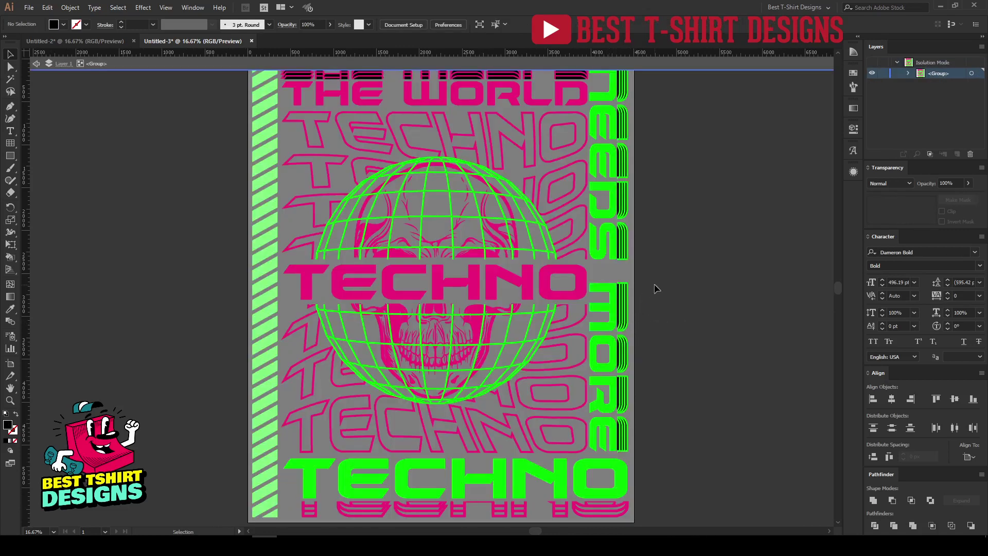
click(603, 335)
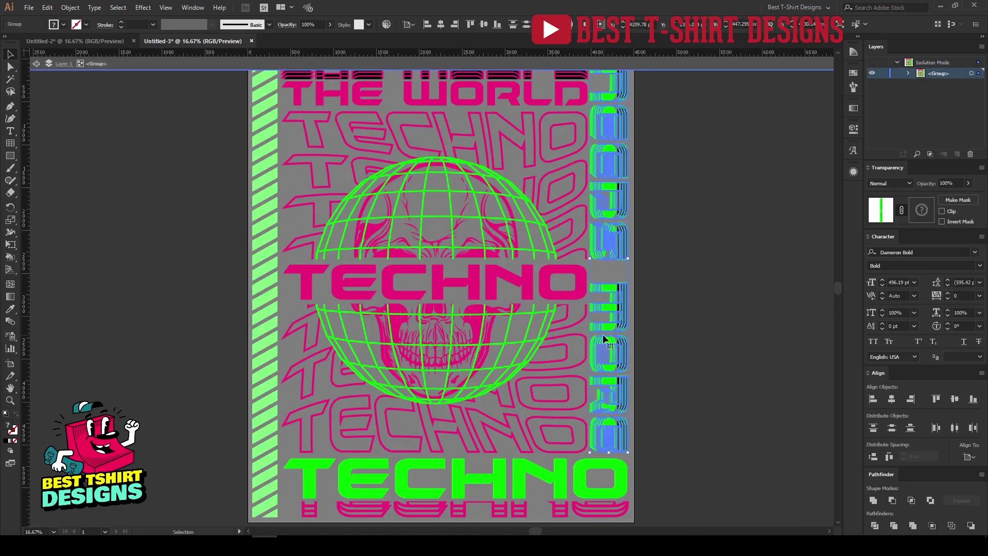
key(Left)
key(Left)
key(Left)
key(Left)
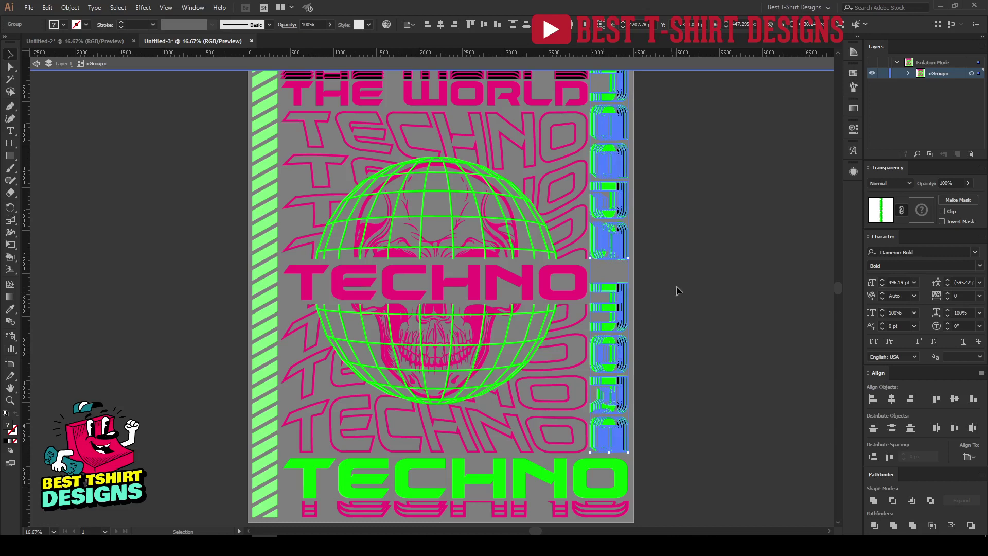
drag(677, 286, 597, 357)
key(shift+Right)
key(shift+Right)
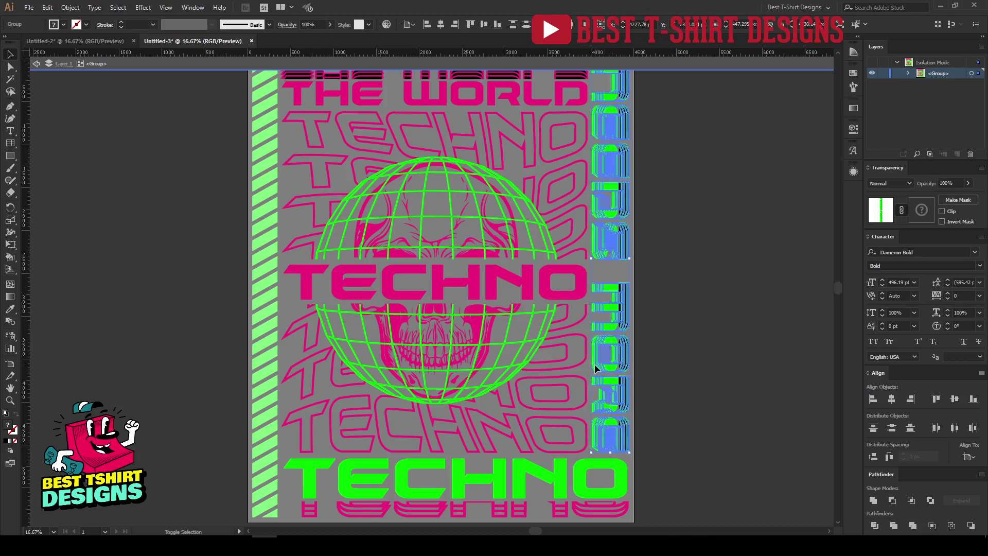
scroll(595, 368, up, 3)
key(Escape)
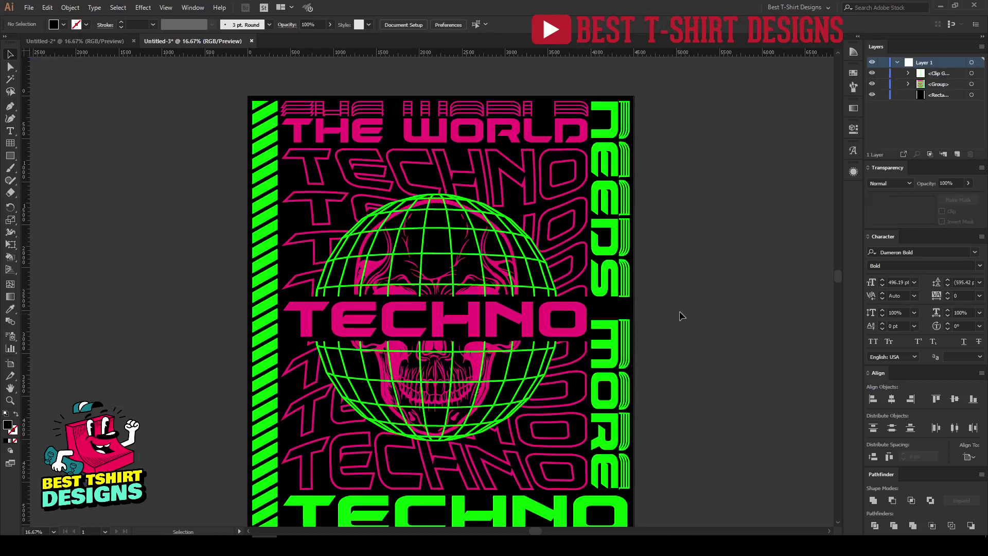
scroll(633, 322, down, 1)
drag(681, 351, 669, 323)
scroll(542, 227, down, 1)
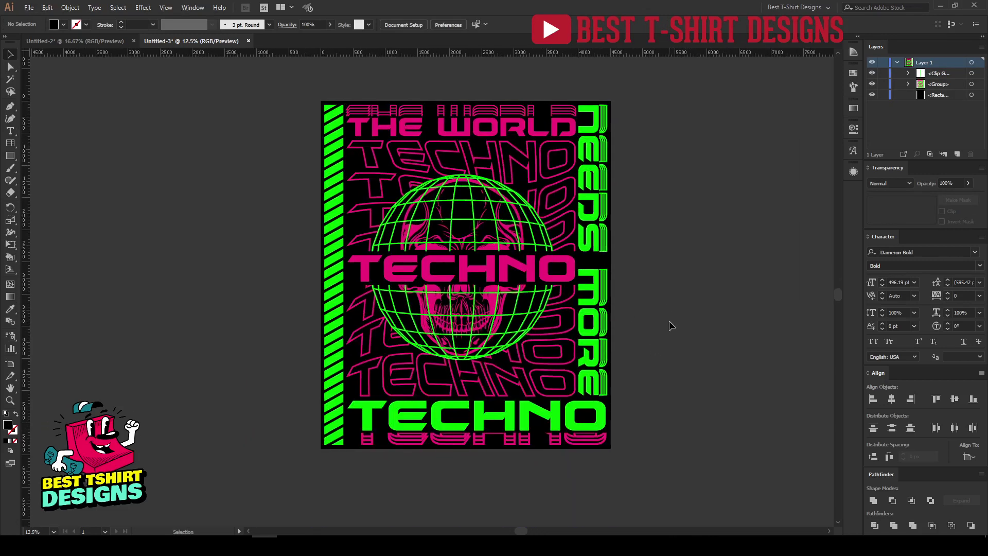